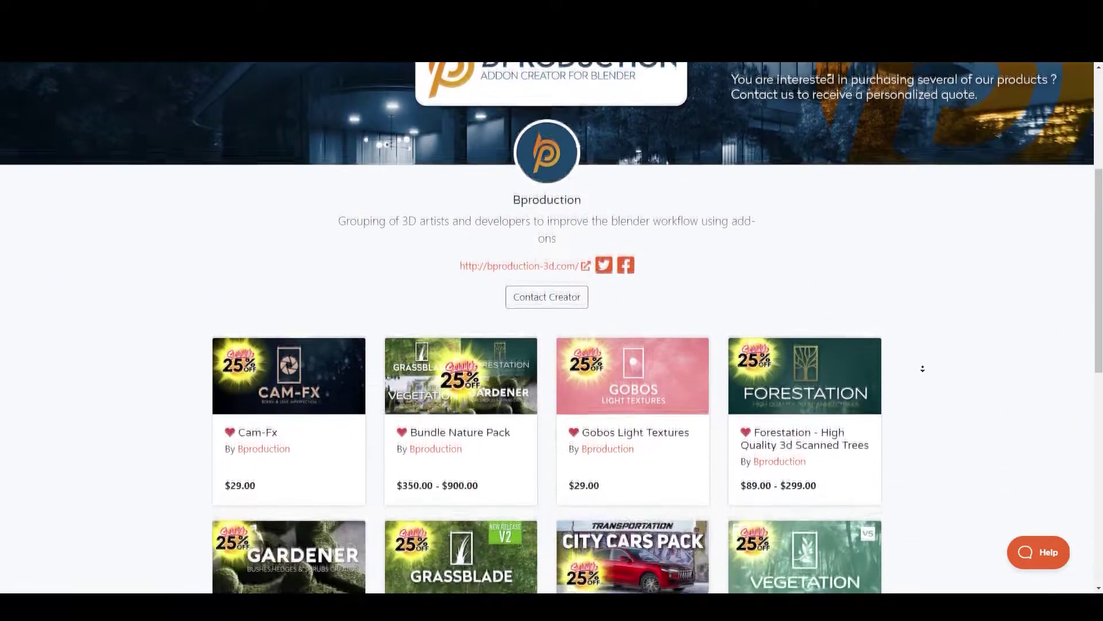
scroll(922, 368, "down", 2)
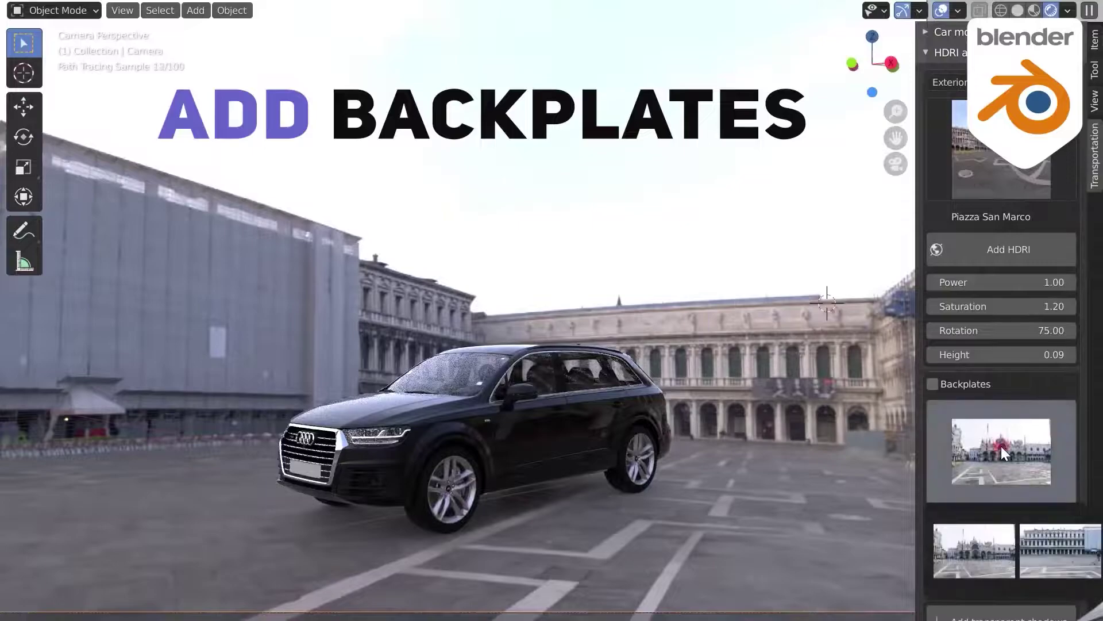
left_click(932, 386)
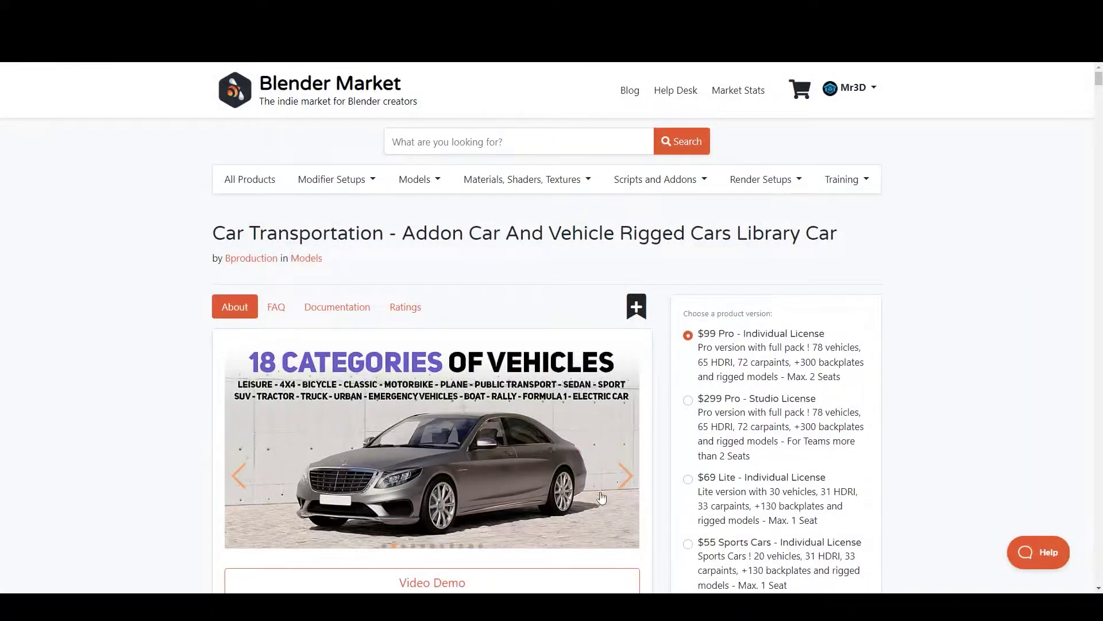
Examine the preview images, description and vehicle categories on the Car Transportation add-on's product page.
left_click(628, 478)
left_click(631, 480)
left_click(633, 482)
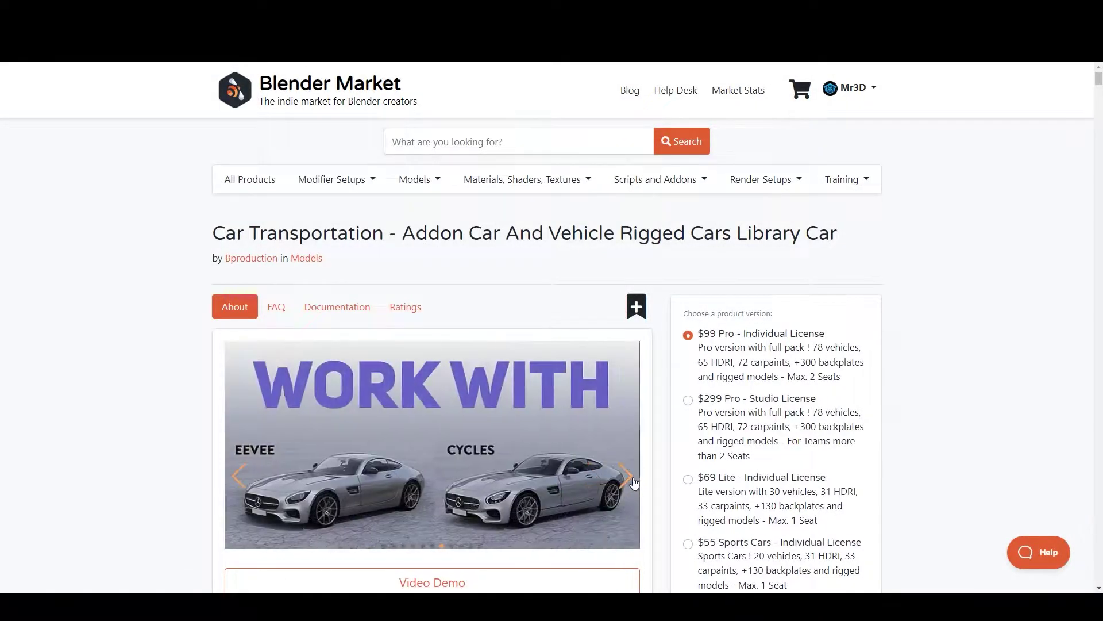
left_click(635, 482)
left_click(634, 483)
scroll(968, 387, "down", 15)
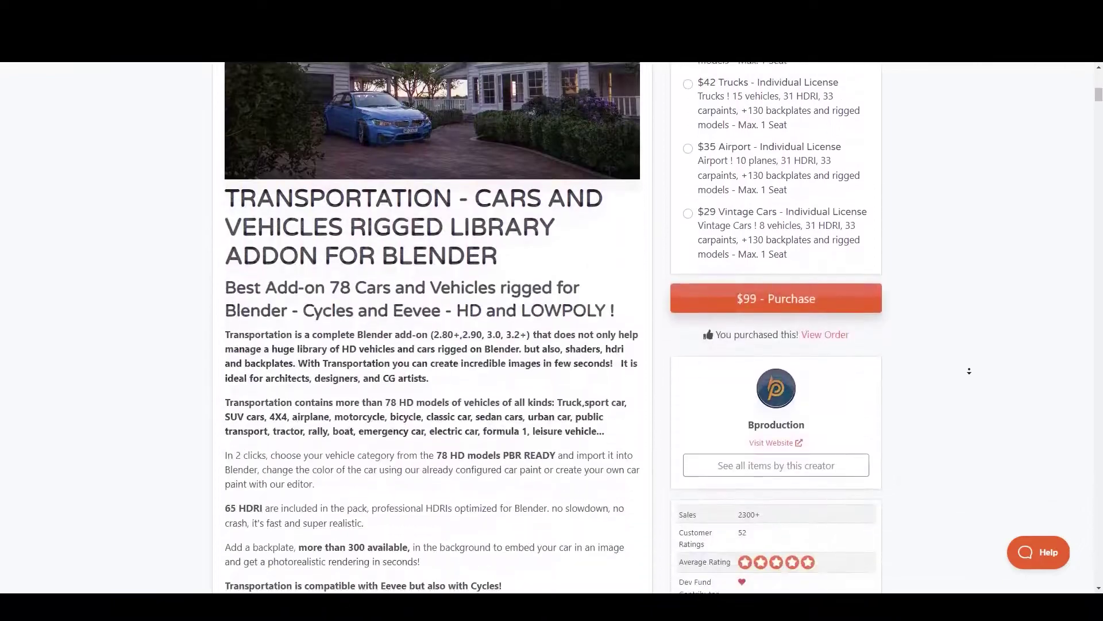
scroll(969, 368, "down", 15)
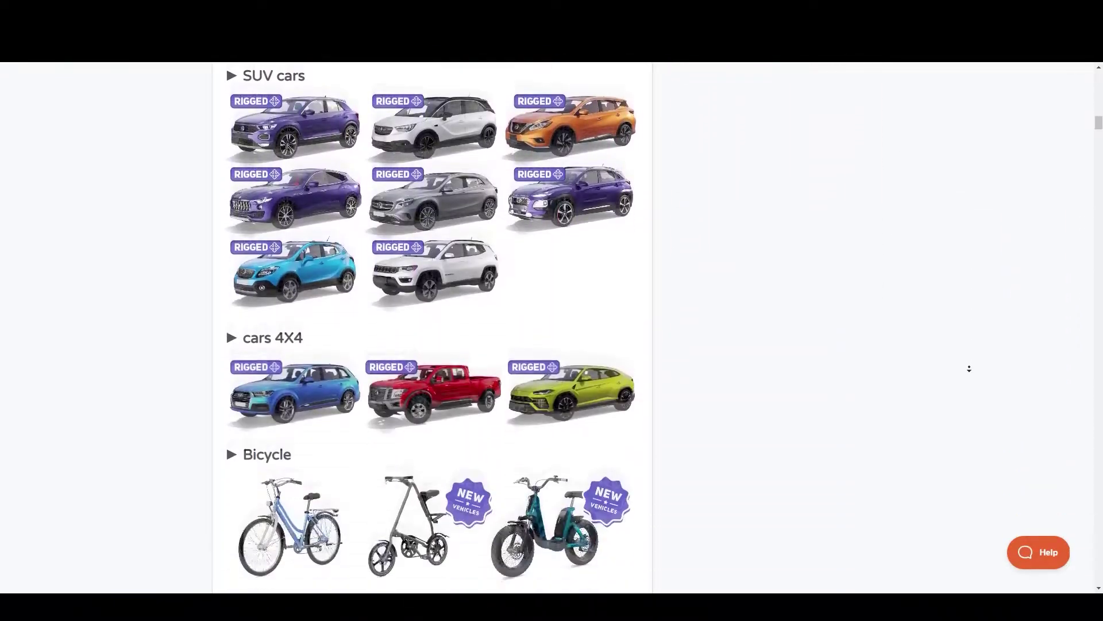
scroll(970, 369, "down", 20)
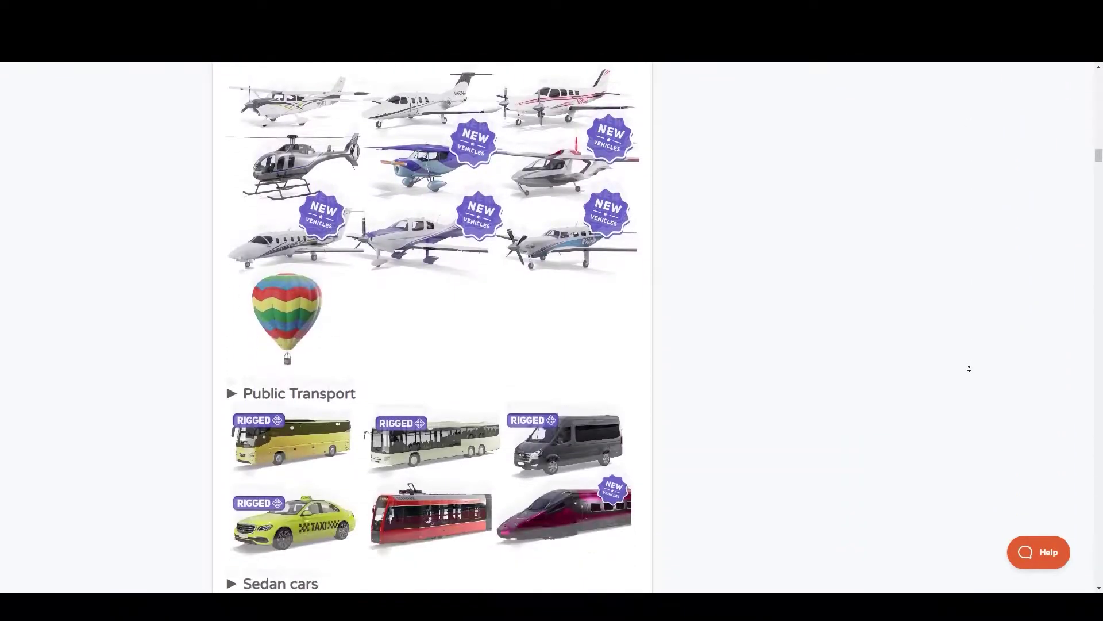
scroll(969, 369, "down", 15)
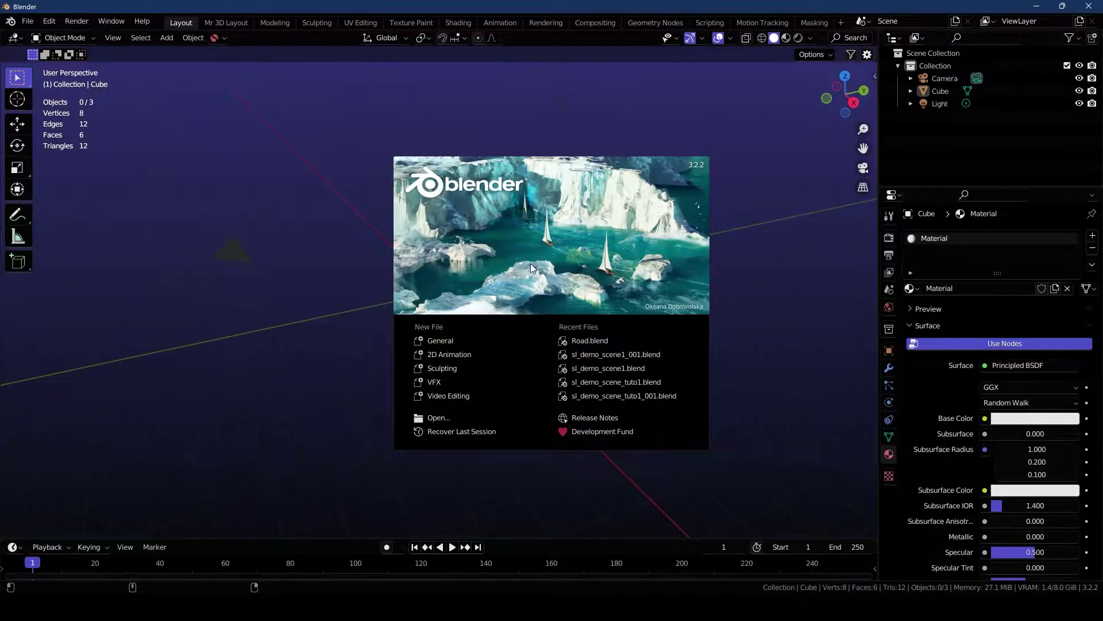
Switch to Blender and open the Preferences.
left_click(530, 263)
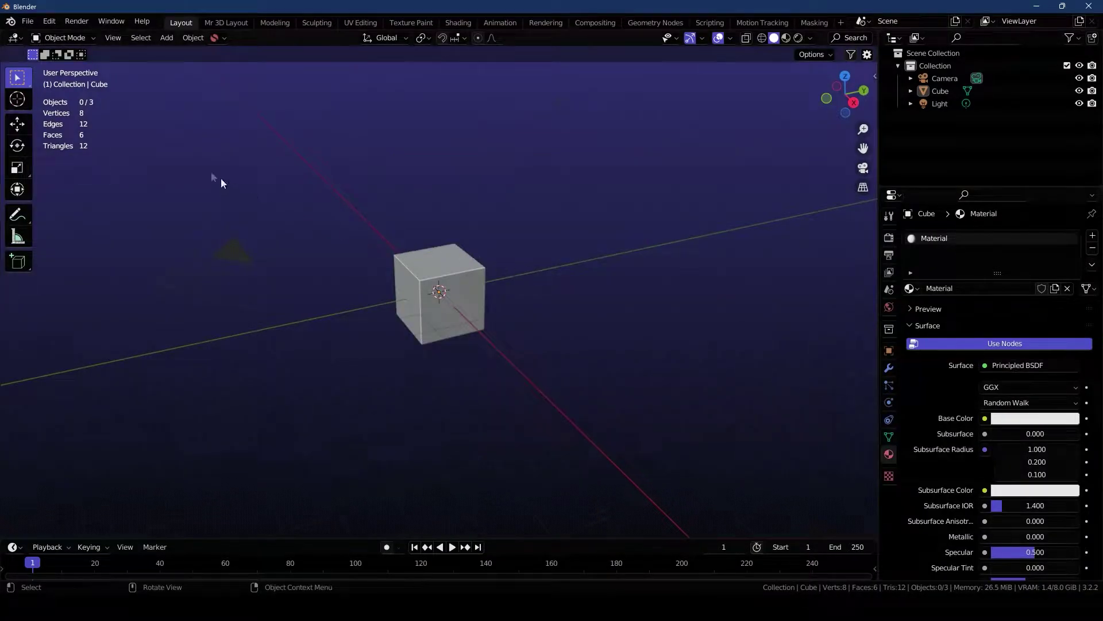
left_click(49, 21)
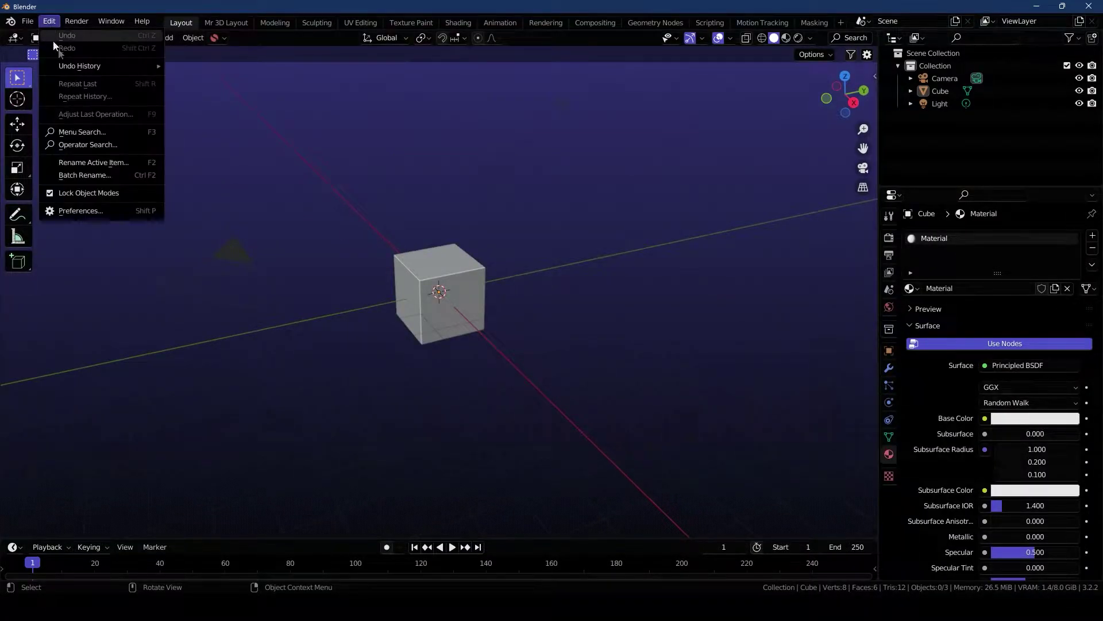
left_click(114, 211)
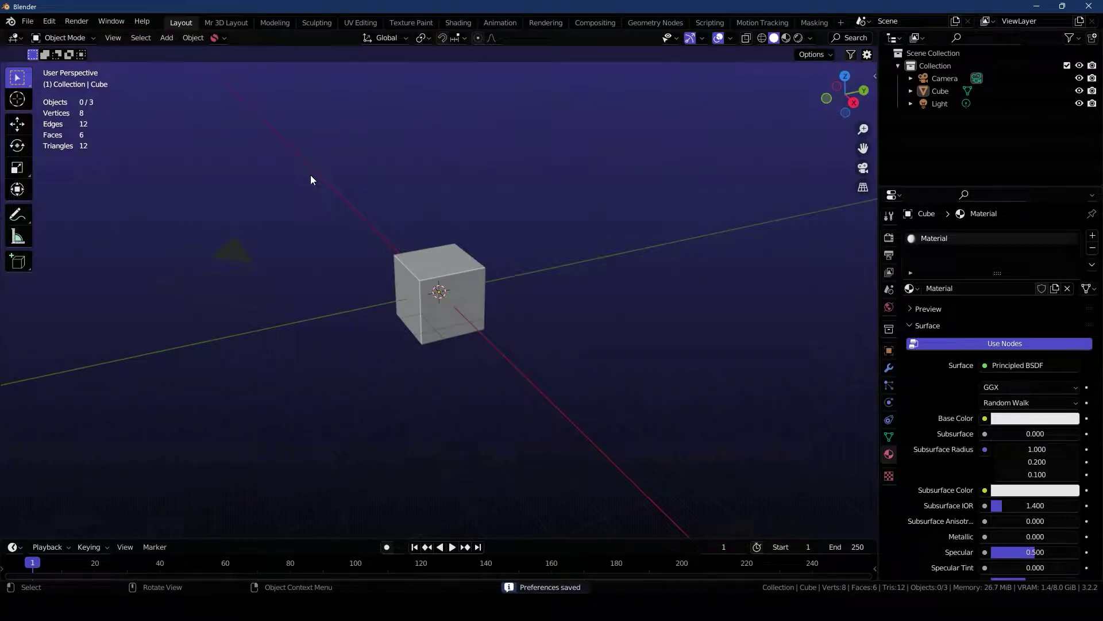
Show the Transportation add-on in a widened viewport sidebar and collapse its Car models and HDRI and Backplates sections.
key("n")
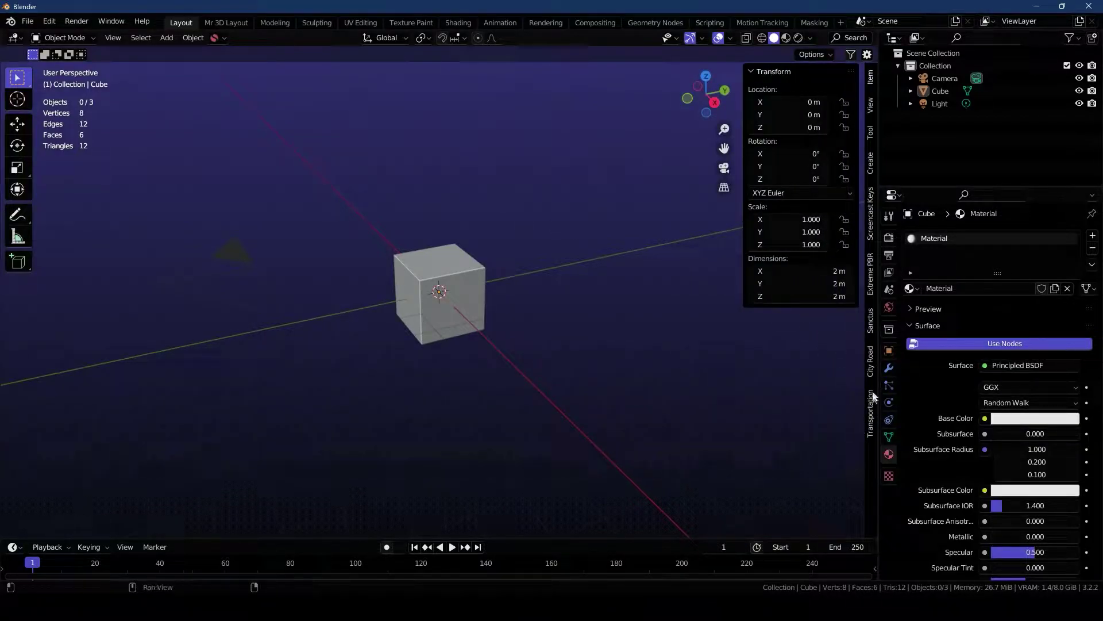
left_click(870, 431)
left_click_drag(742, 314, 684, 308)
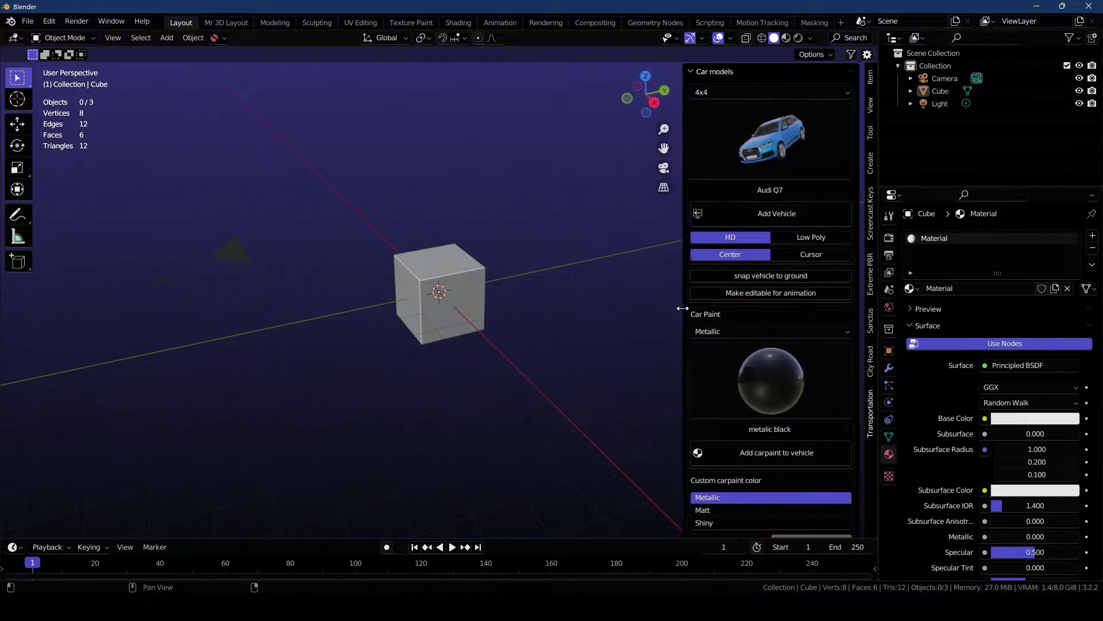
left_click(692, 72)
left_click(691, 89)
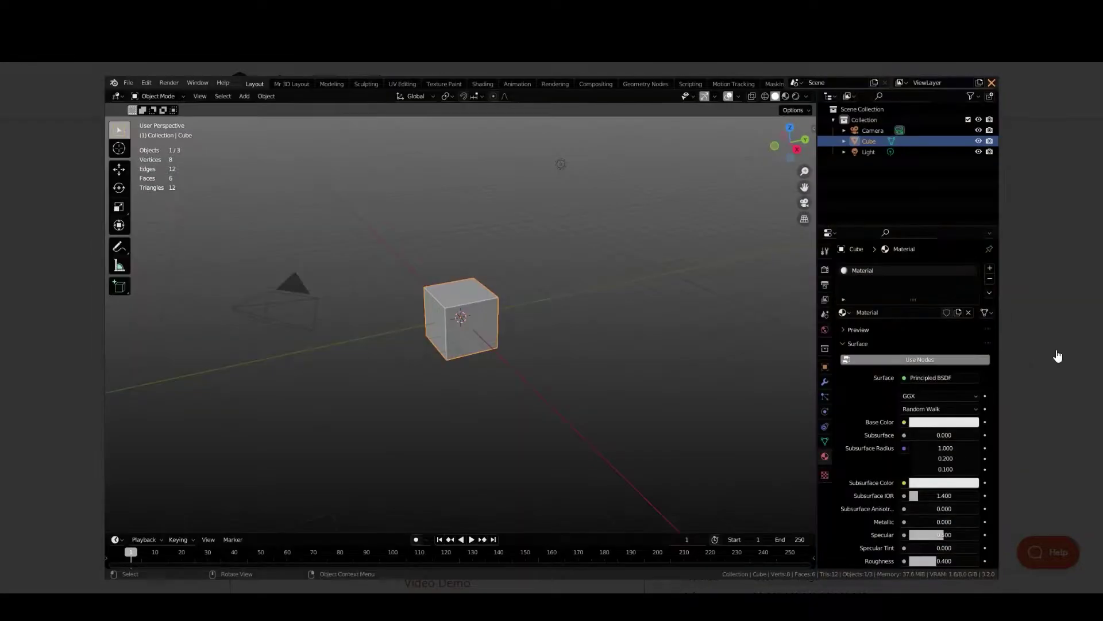
Examine the page and preview images of the True Dark Blender Themes Pack on Blender Market.
left_click(1058, 357)
scroll(1009, 371, "down", 15)
scroll(1025, 298, "up", 13)
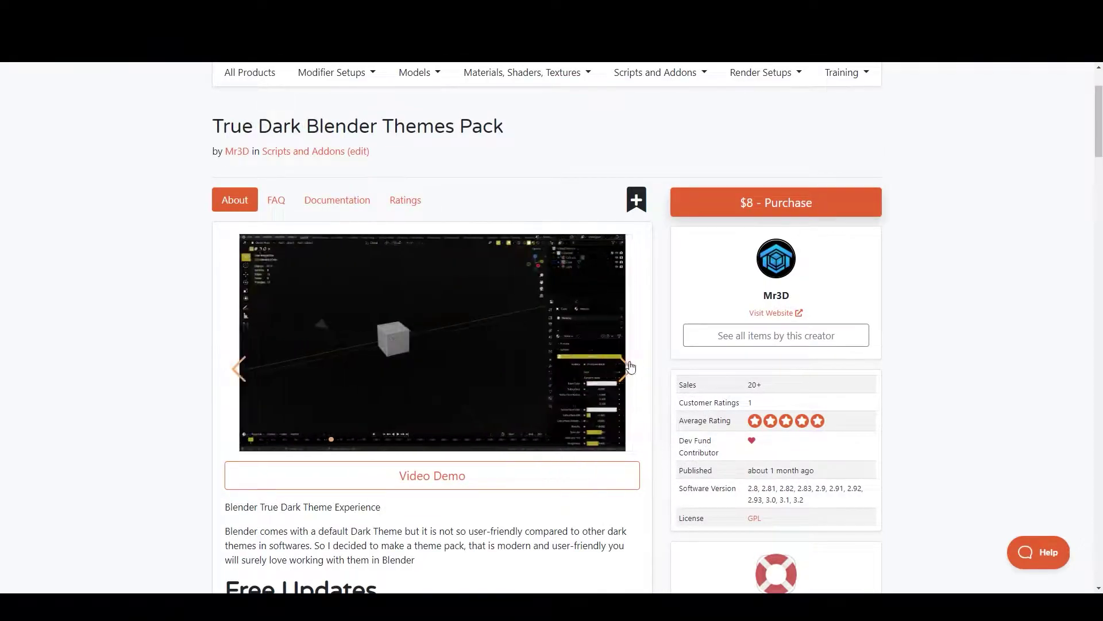
left_click(630, 366)
left_click(630, 366)
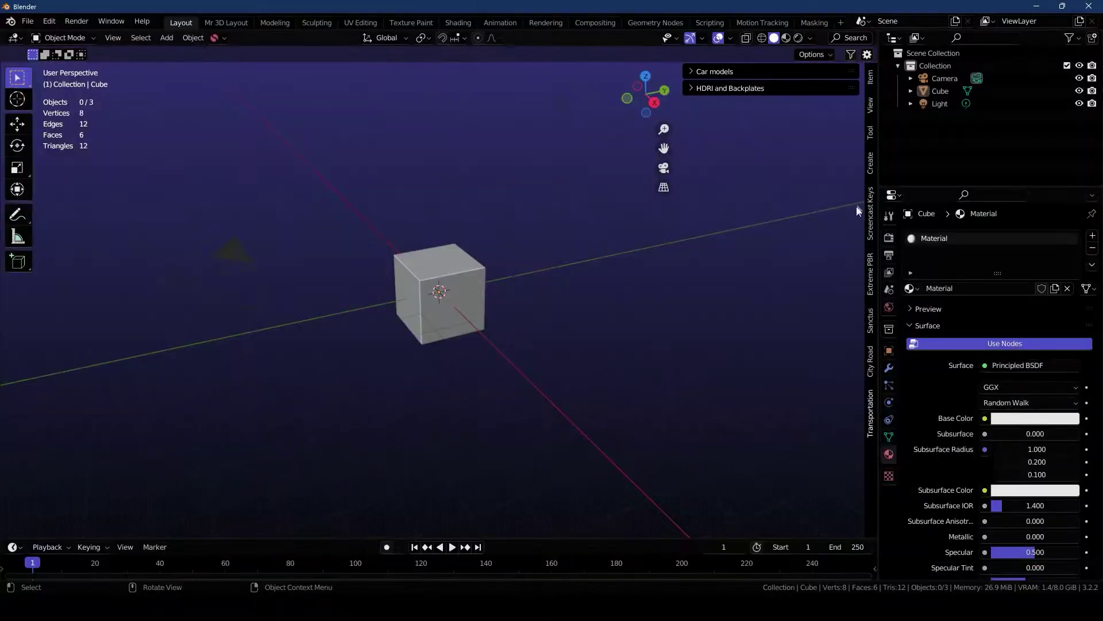
Return to Blender and expand the Transportation add-on's Car models section.
left_click(690, 87)
left_click(691, 71)
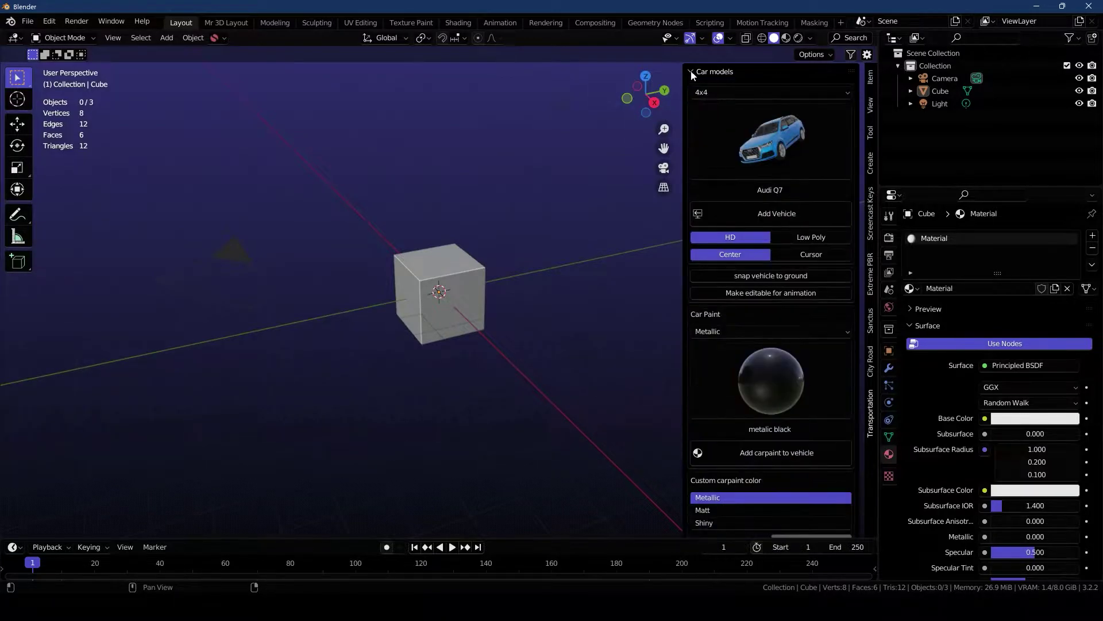
left_click(690, 71)
left_click(688, 85)
left_click(691, 70)
Look through the vehicle models in the Bicycle, Plane and Public Transport categories.
left_click(715, 92)
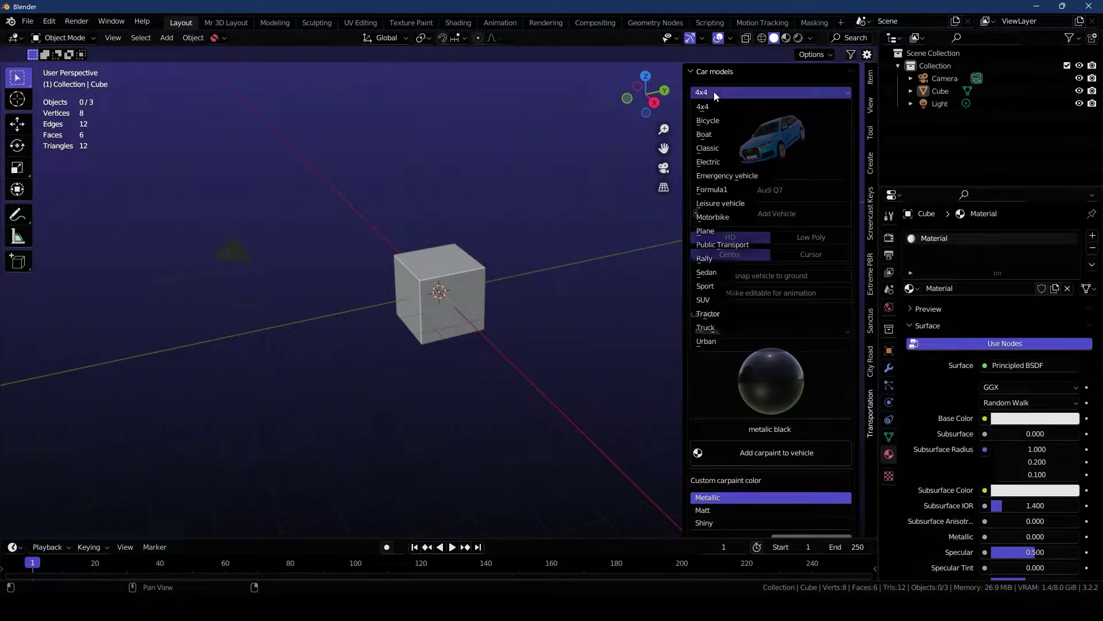
left_click(728, 91)
left_click(728, 93)
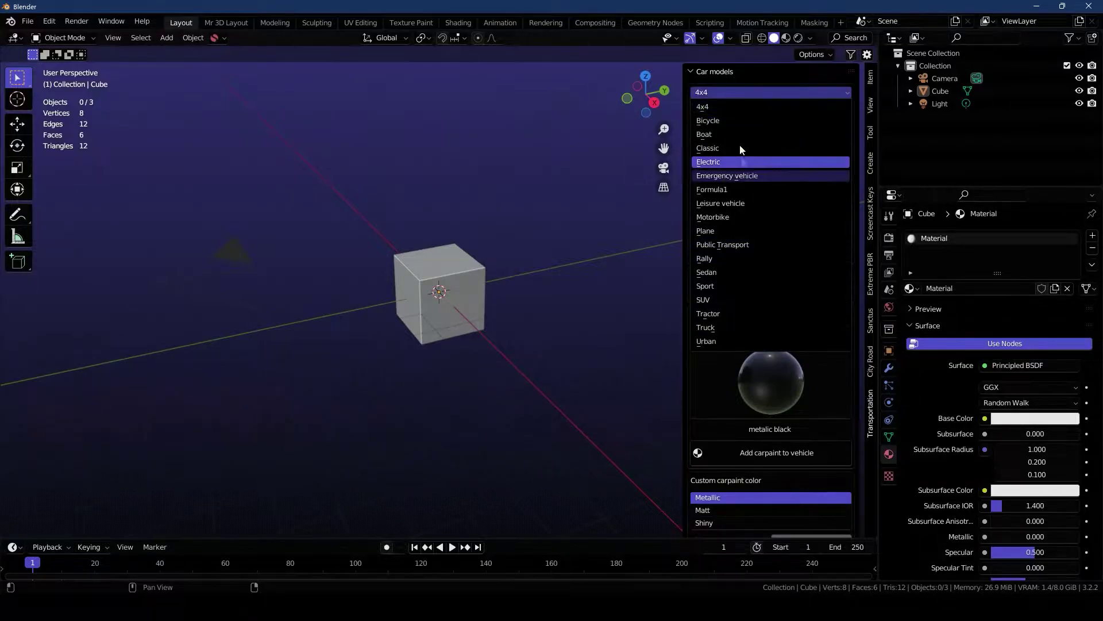
left_click(710, 122)
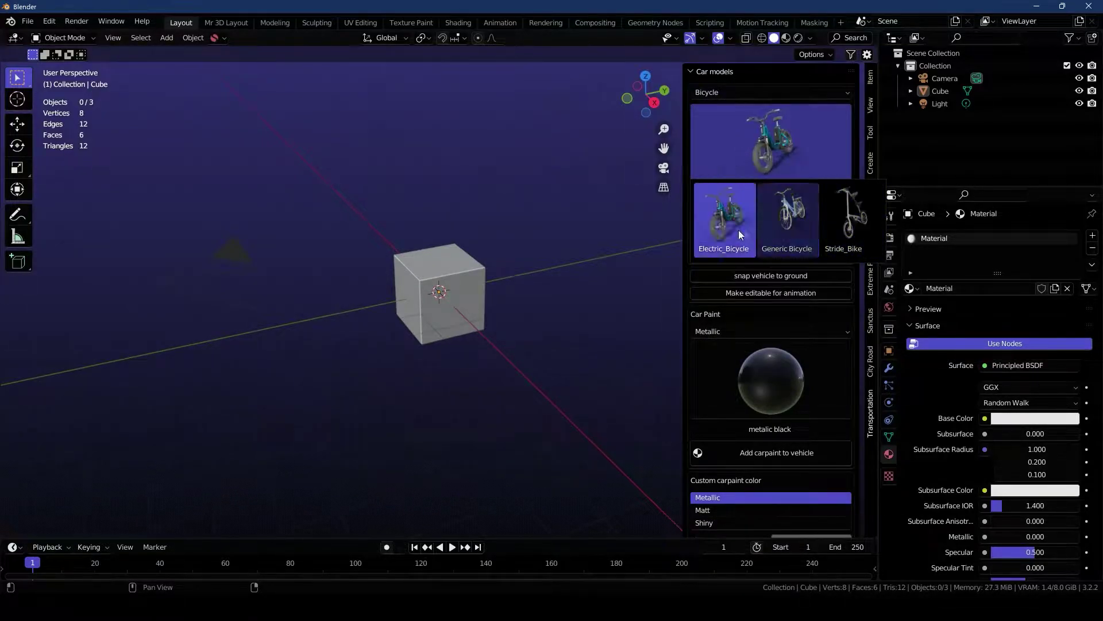
left_click(719, 92)
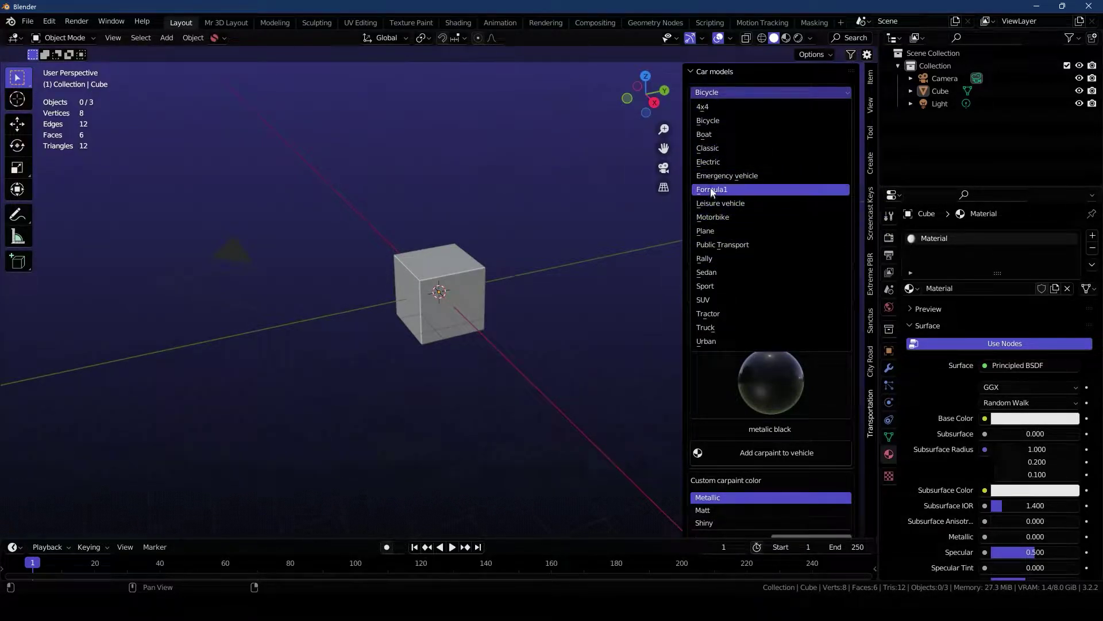
left_click(707, 230)
left_click(730, 92)
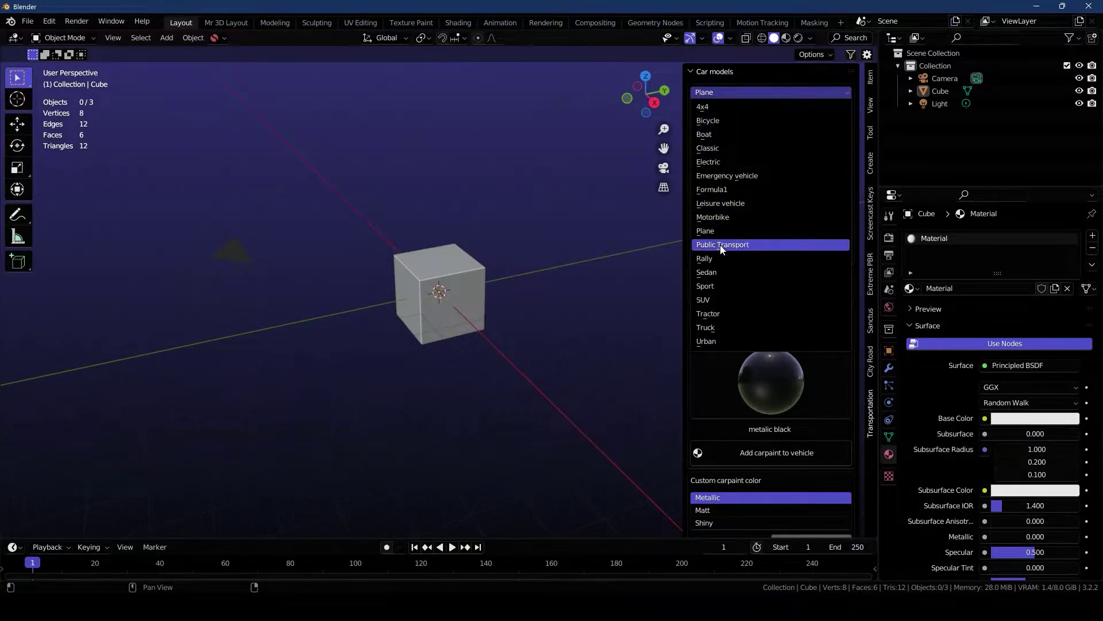
left_click(725, 243)
left_click(721, 170)
left_click(566, 217)
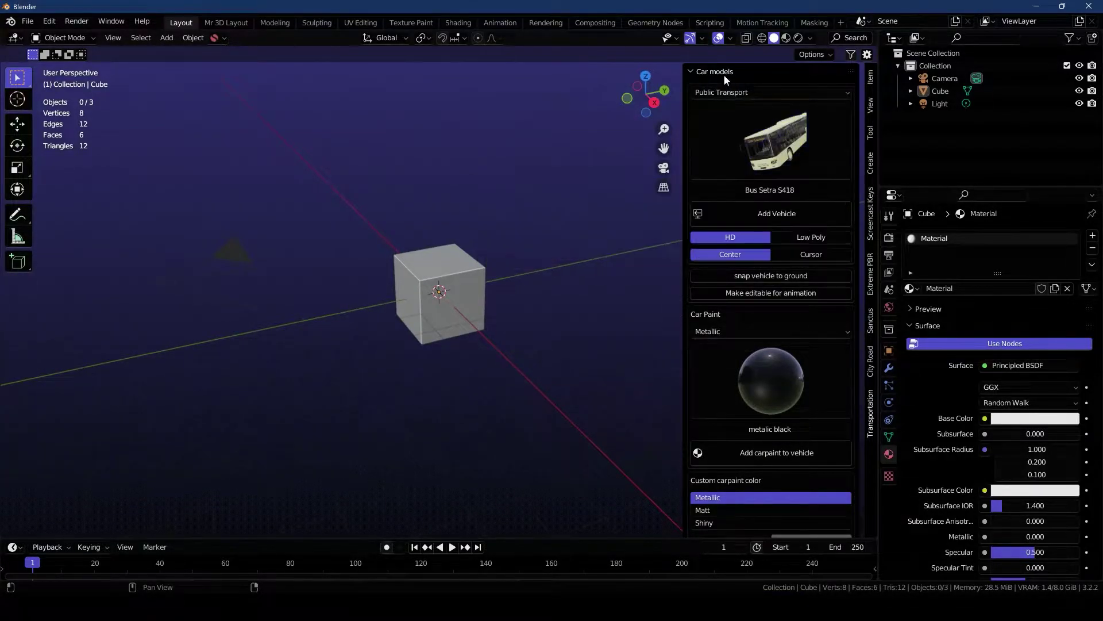
Look through the vehicle models in the Sport and Tractor categories.
left_click(735, 92)
left_click(712, 286)
left_click(745, 137)
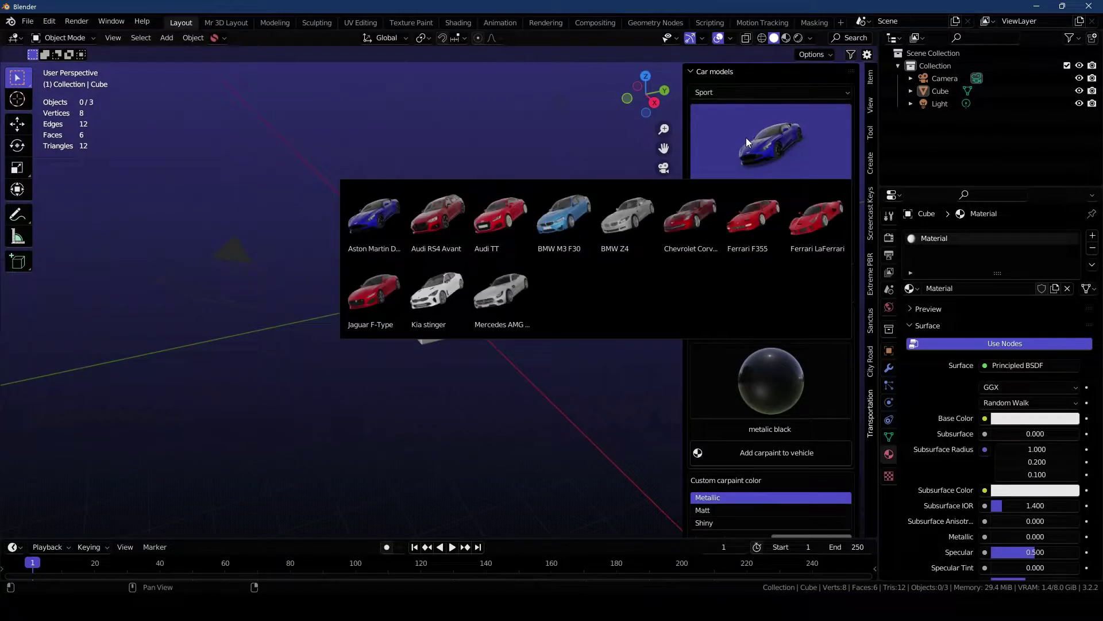
left_click(746, 93)
left_click(746, 312)
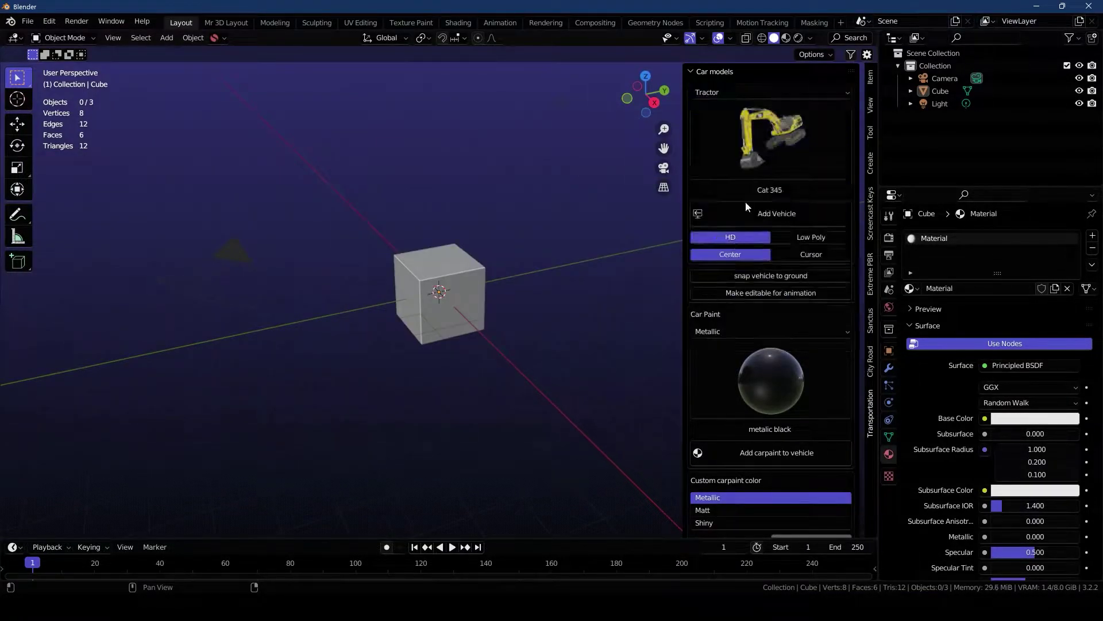
left_click(741, 155)
Choose the Volkswagen T-Roc from the SUV category as the vehicle model.
left_click(742, 93)
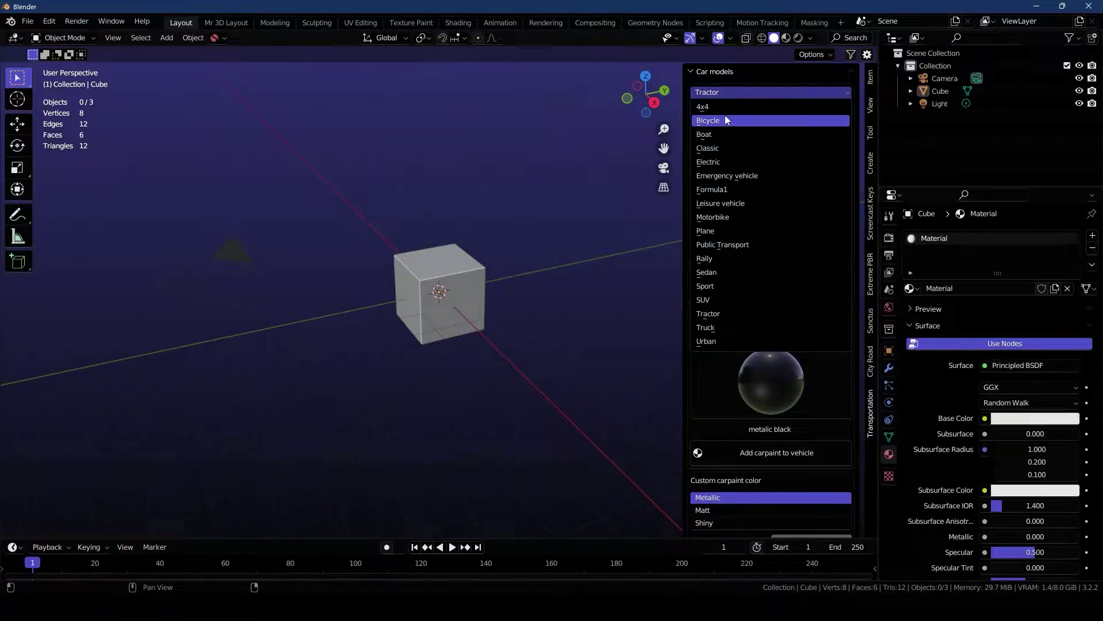
left_click(724, 300)
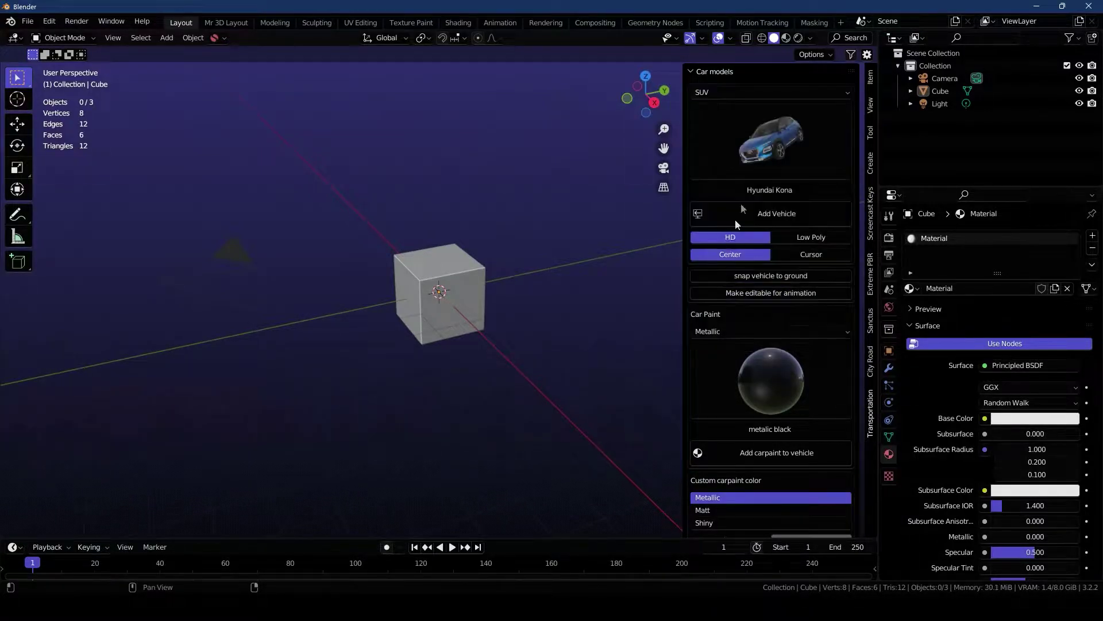
left_click(741, 172)
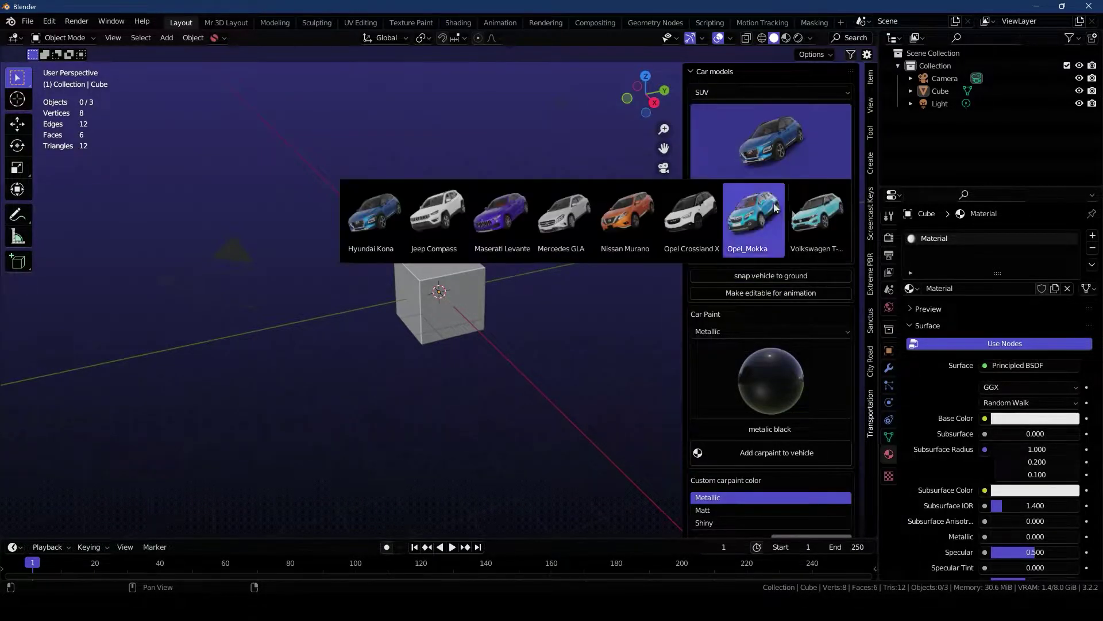
left_click(802, 248)
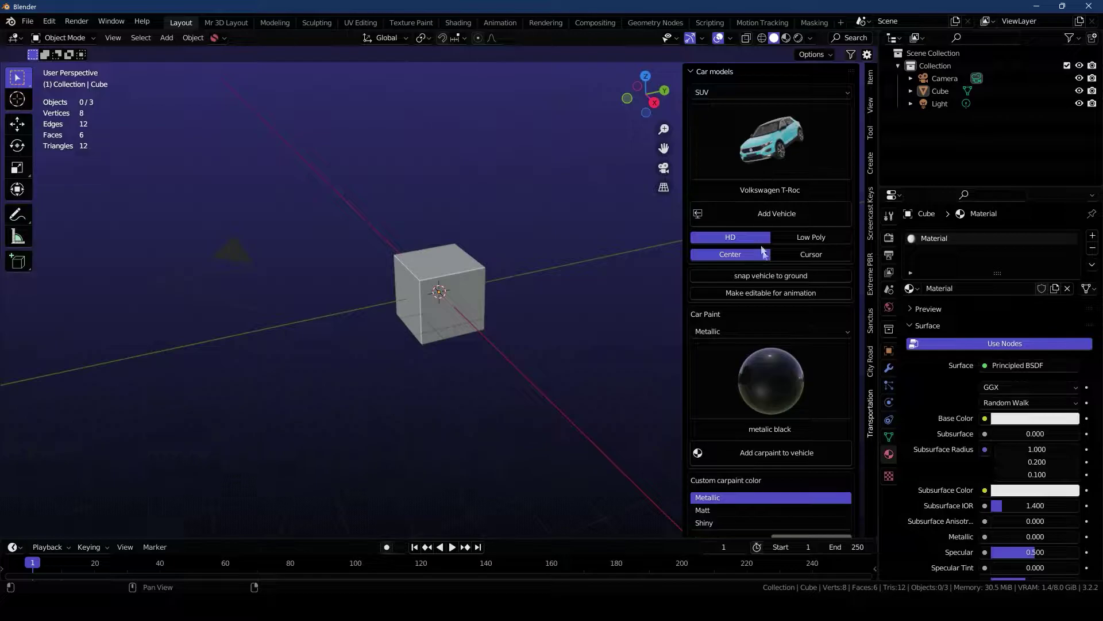
Delete the default cube and the light from the scene.
left_click(452, 292)
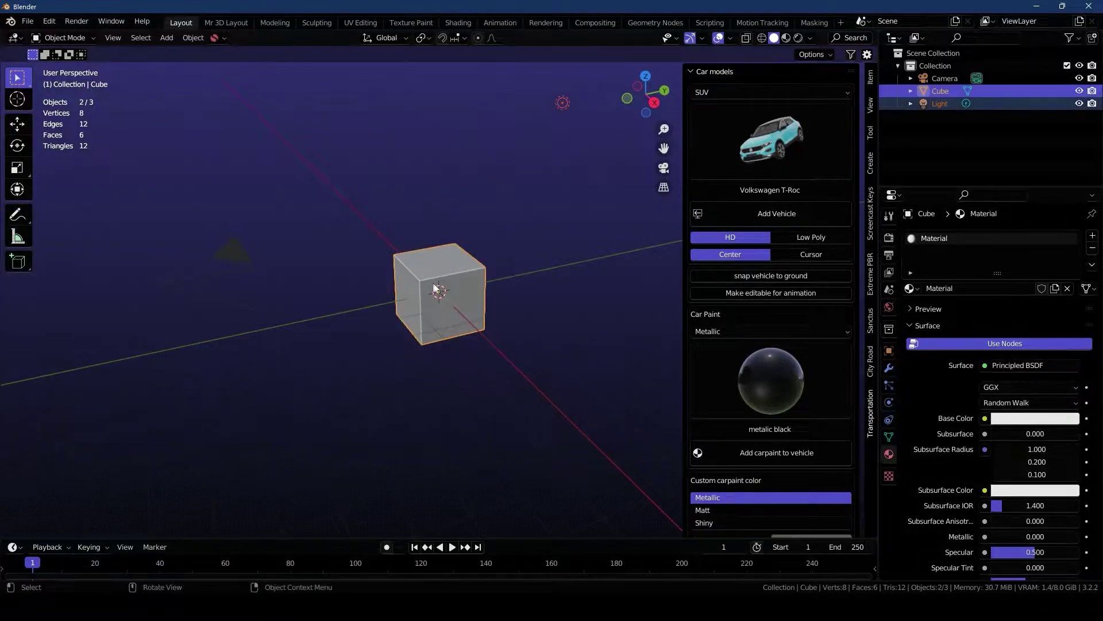
key("Delete")
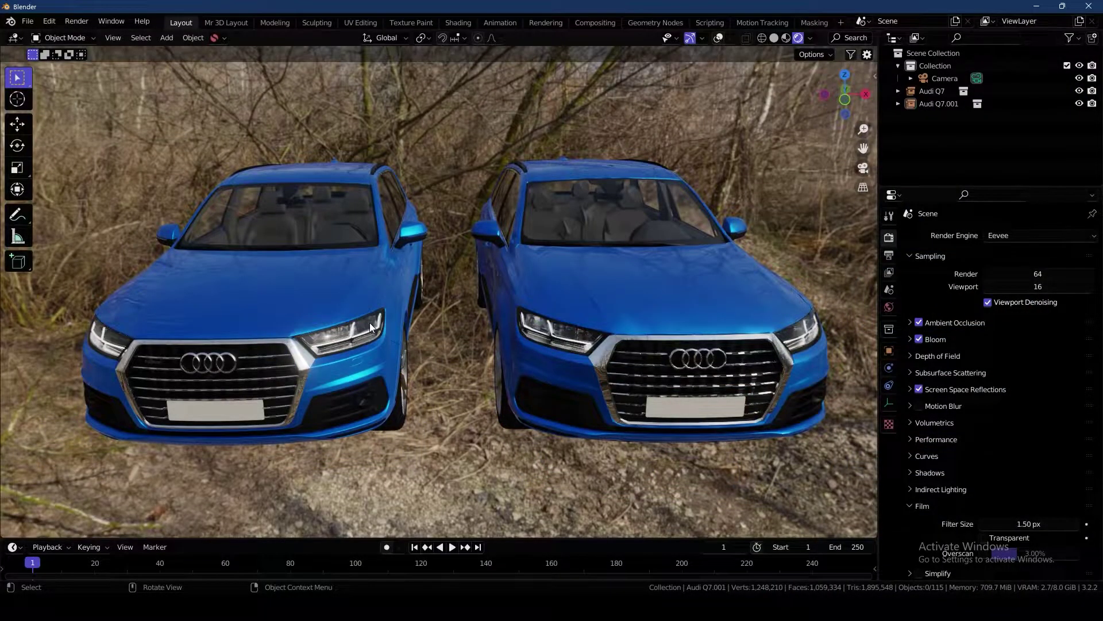
Show the viewport overlays and compare the wireframes of the two Audi Q7 versions.
key("shift+alt+z")
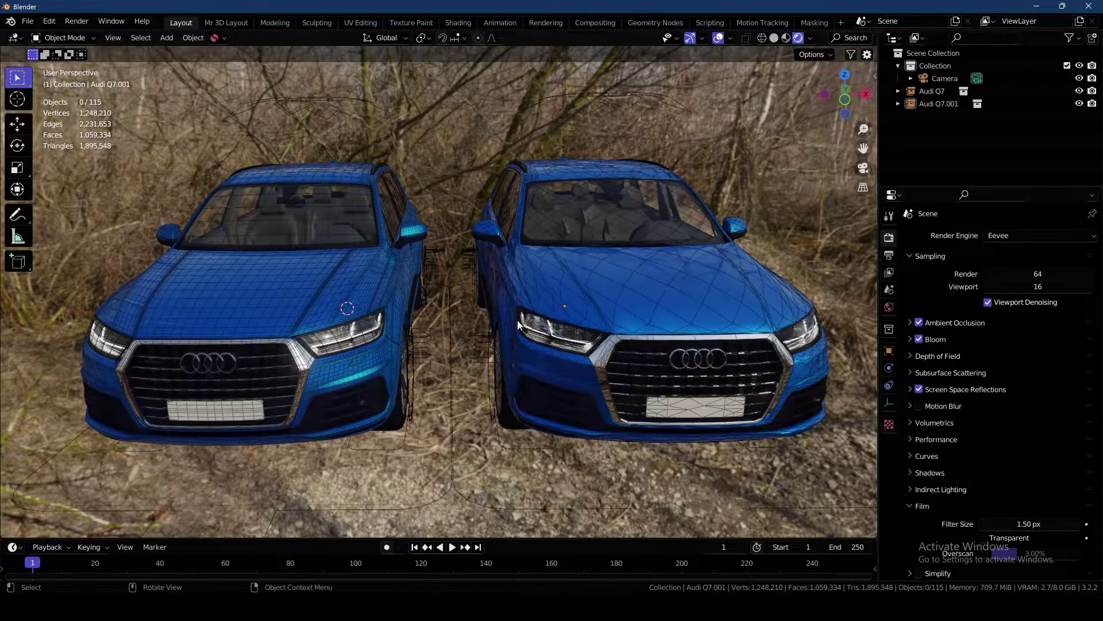
middle_click_drag(517, 325, 451, 313)
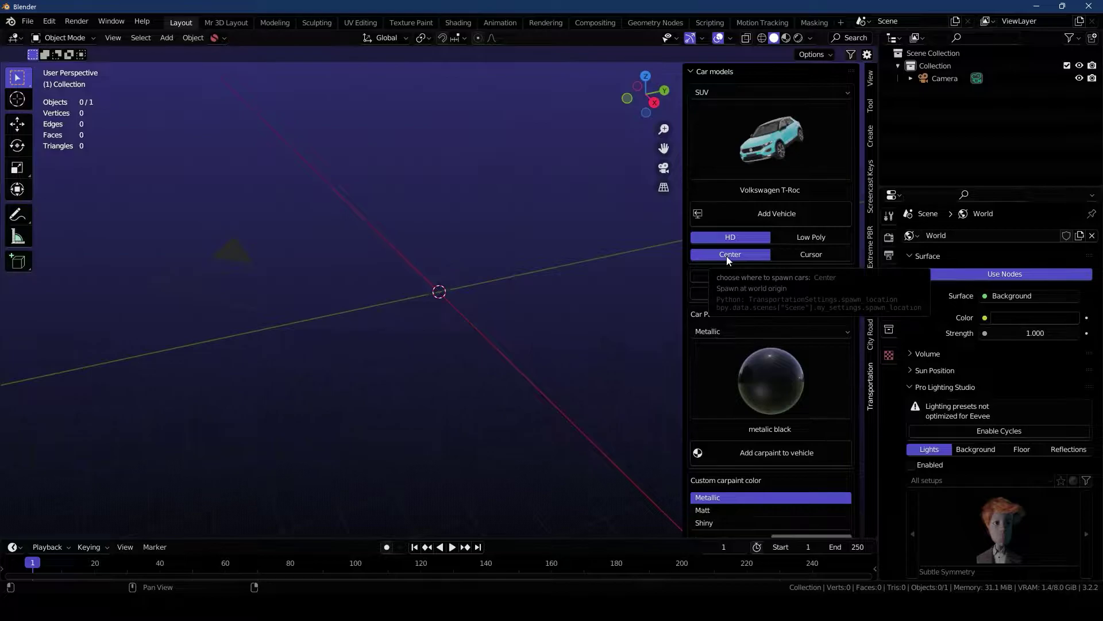
Set the vehicle spawn location to Cursor and move the 3D cursor away from the world origin.
left_click(799, 257)
left_click(18, 99)
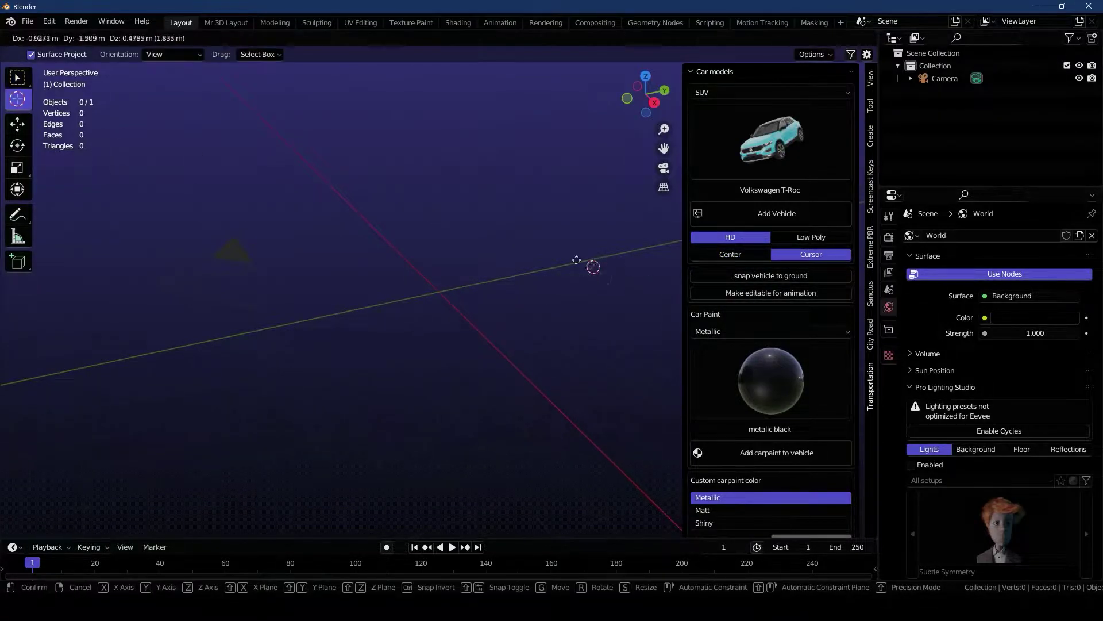
middle_click_drag(574, 258, 433, 247)
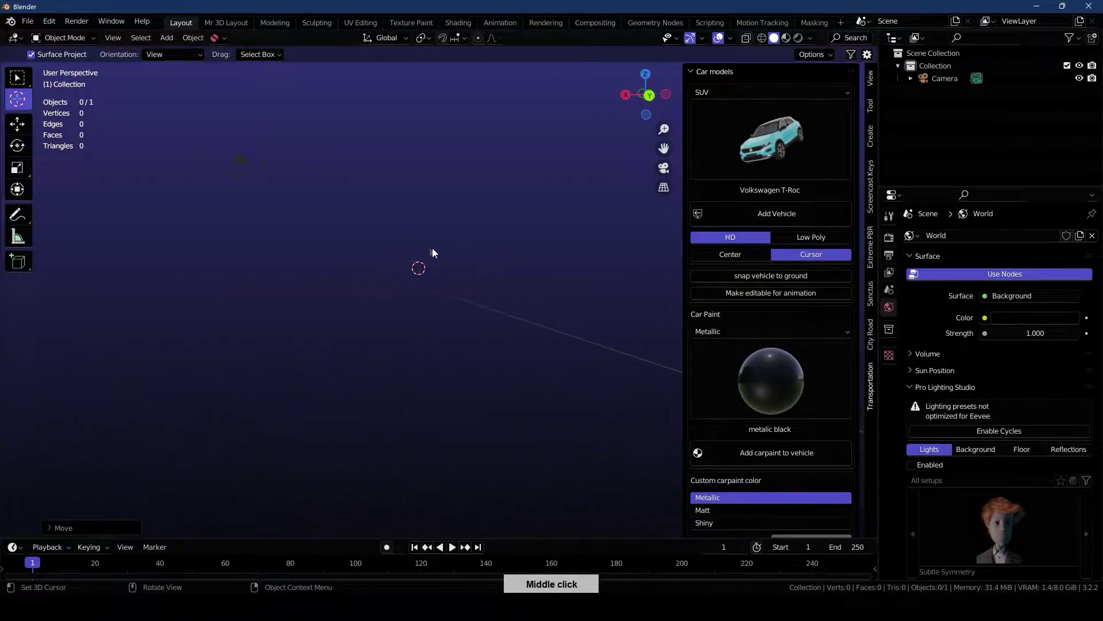
middle_click_drag(594, 294, 620, 311)
Set the vehicle spawn location to Center.
left_click(715, 257)
middle_click_drag(661, 273, 498, 291)
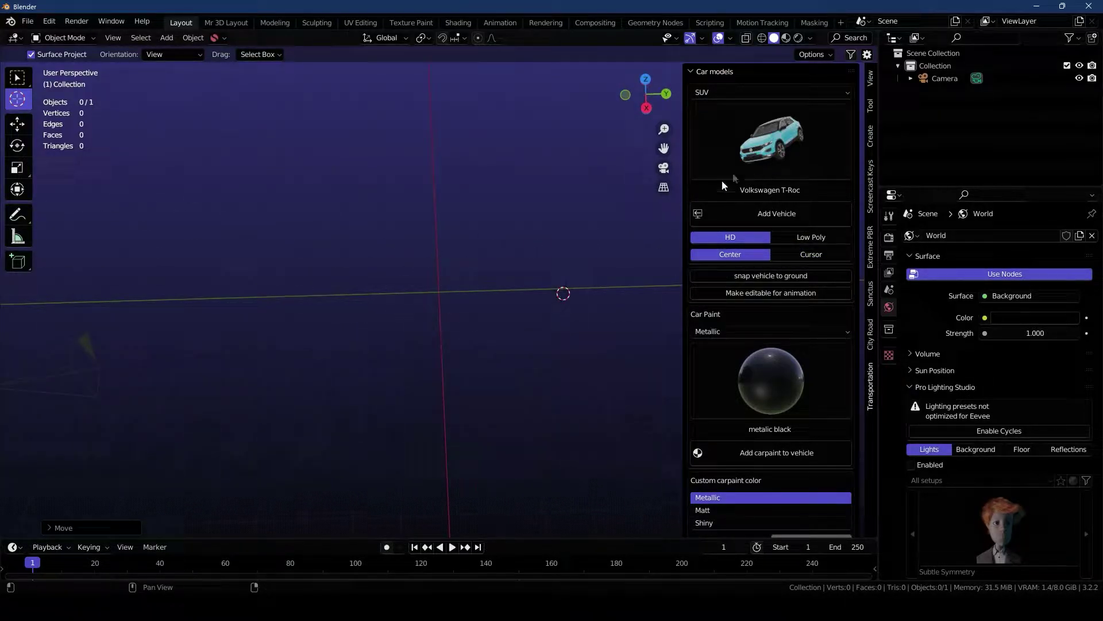
Add the HD Volkswagen T-Roc to the scene at the world center.
middle_click_drag(463, 296, 394, 291)
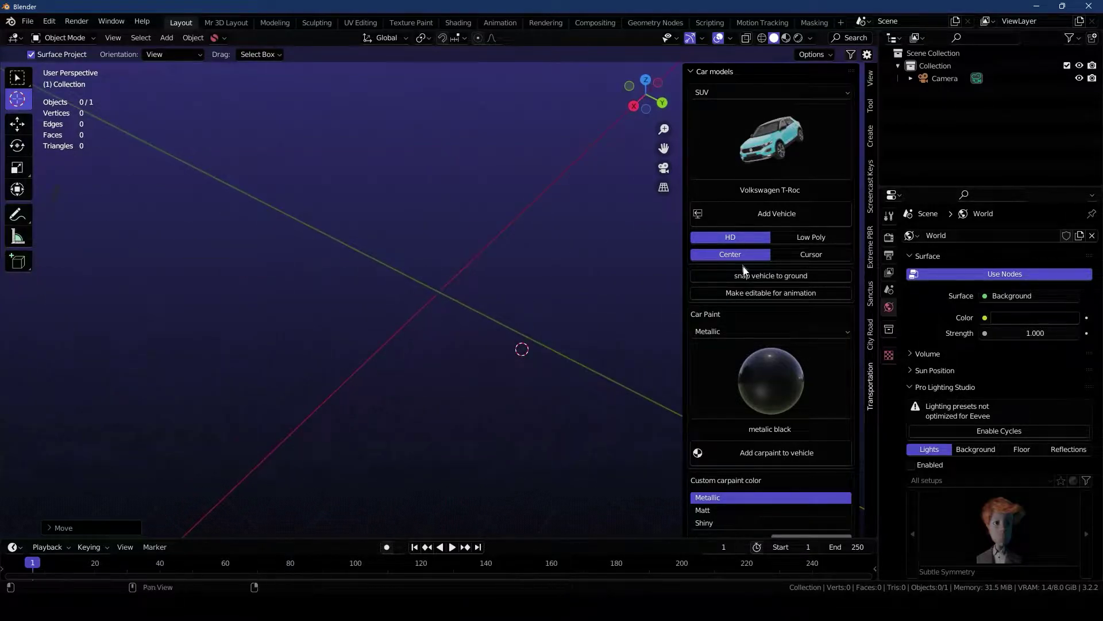
left_click(742, 215)
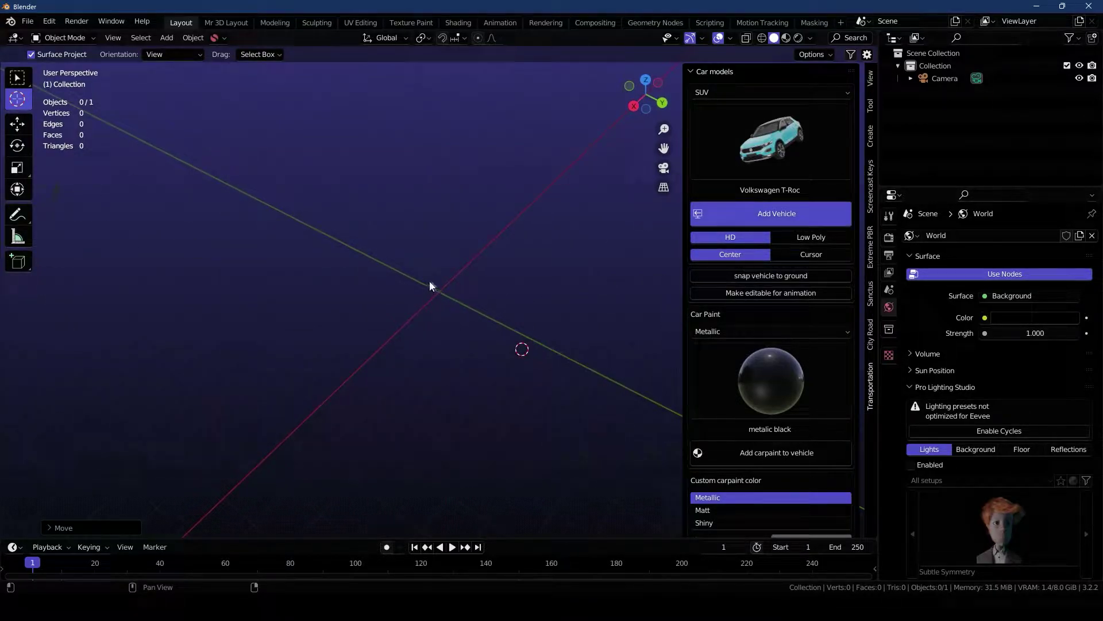
mouse_move(457, 260)
middle_mouse_down()
mouse_move(529, 235)
mouse_move(495, 207)
mouse_move(462, 262)
middle_mouse_up()
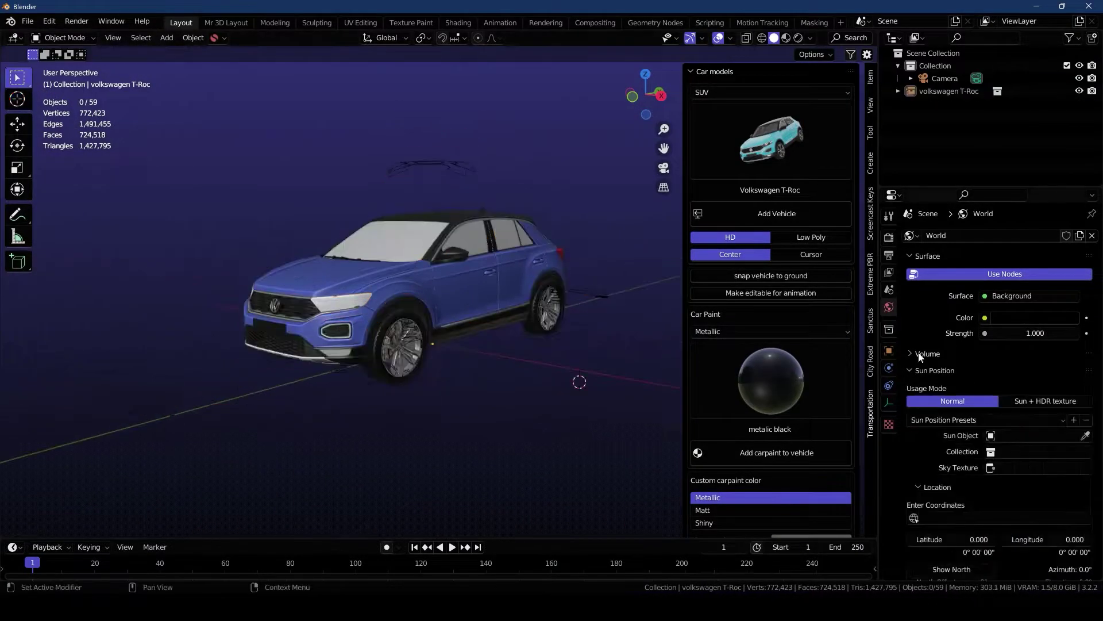
Expand the HDRI and Backplates settings and choose Exterior as the HDRI type.
left_click(691, 71)
left_click(692, 73)
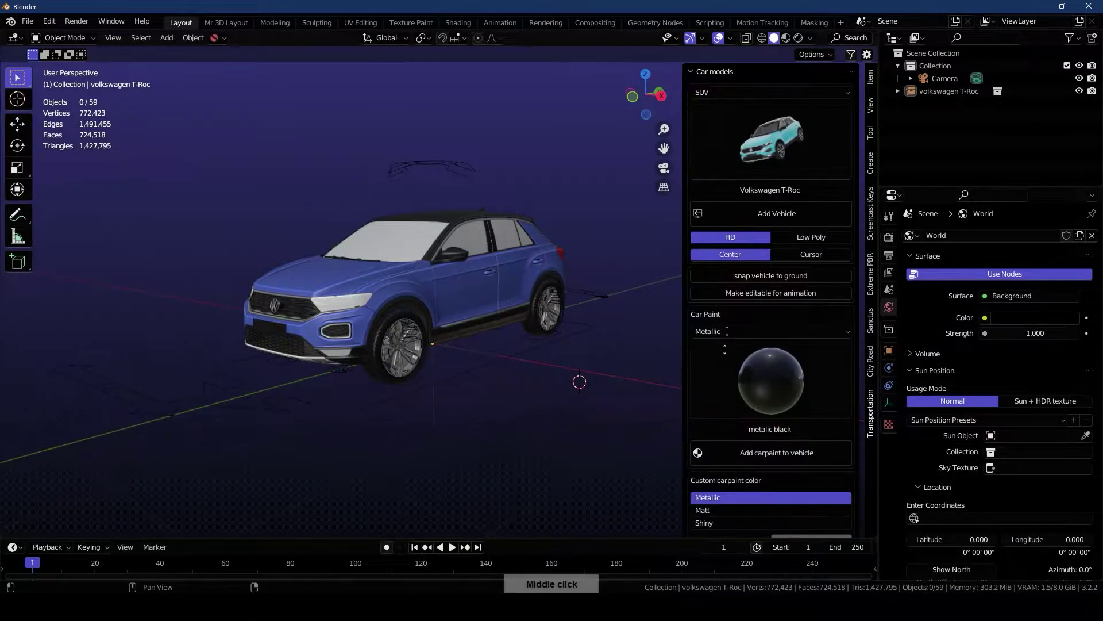
middle_click_drag(723, 367, 721, 305)
left_click(691, 529)
middle_click_drag(729, 469, 730, 344)
middle_click_drag(697, 406, 698, 191)
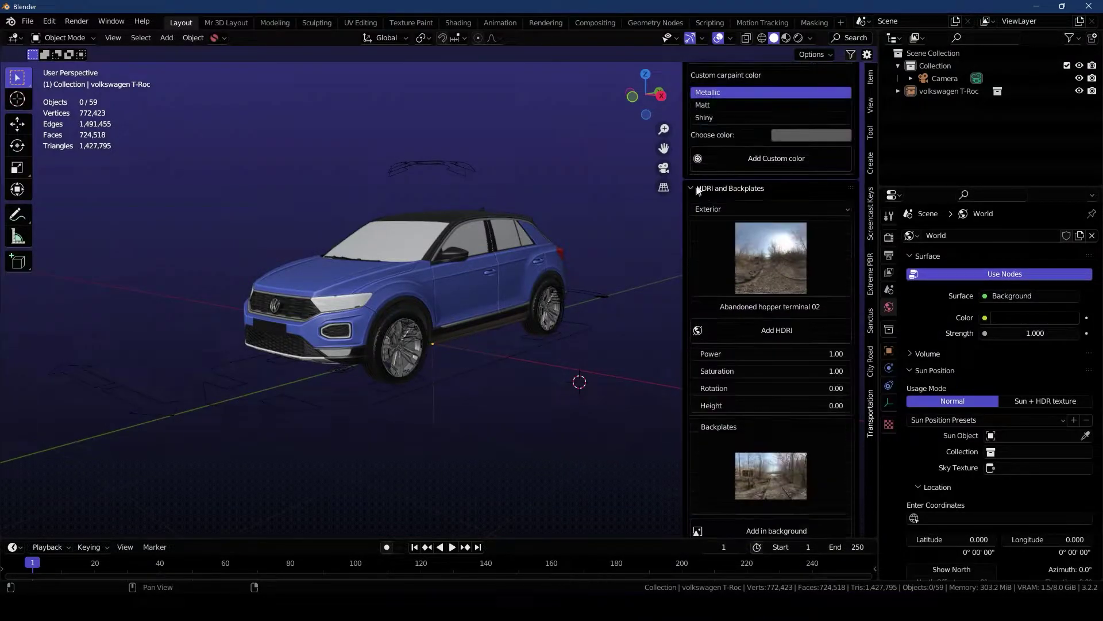
middle_click_drag(735, 224, 728, 174)
left_click(726, 155)
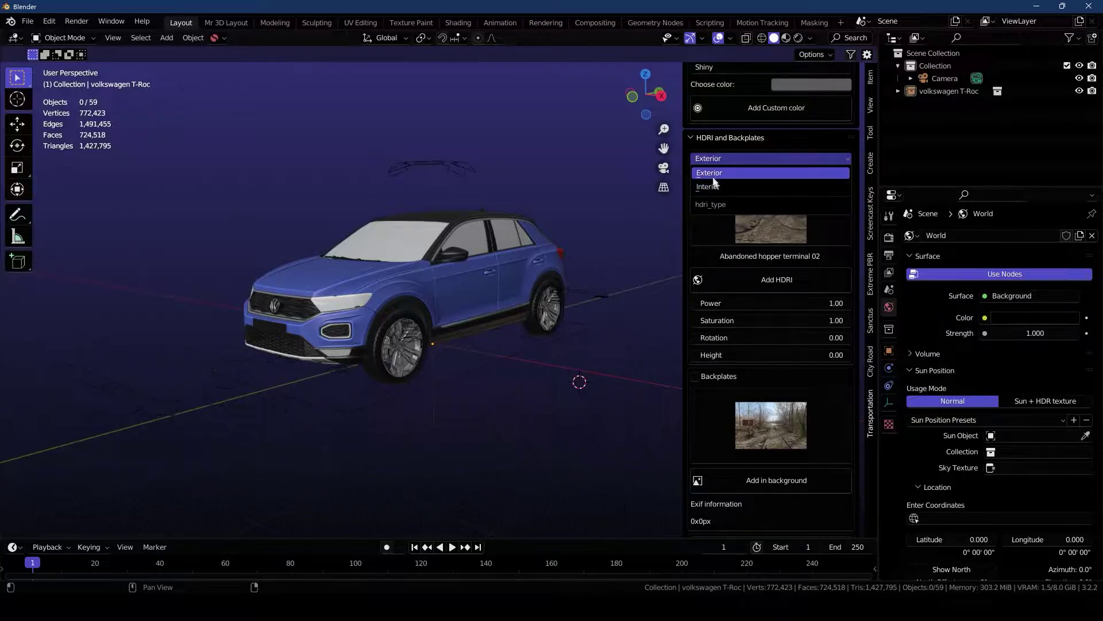
left_click(710, 172)
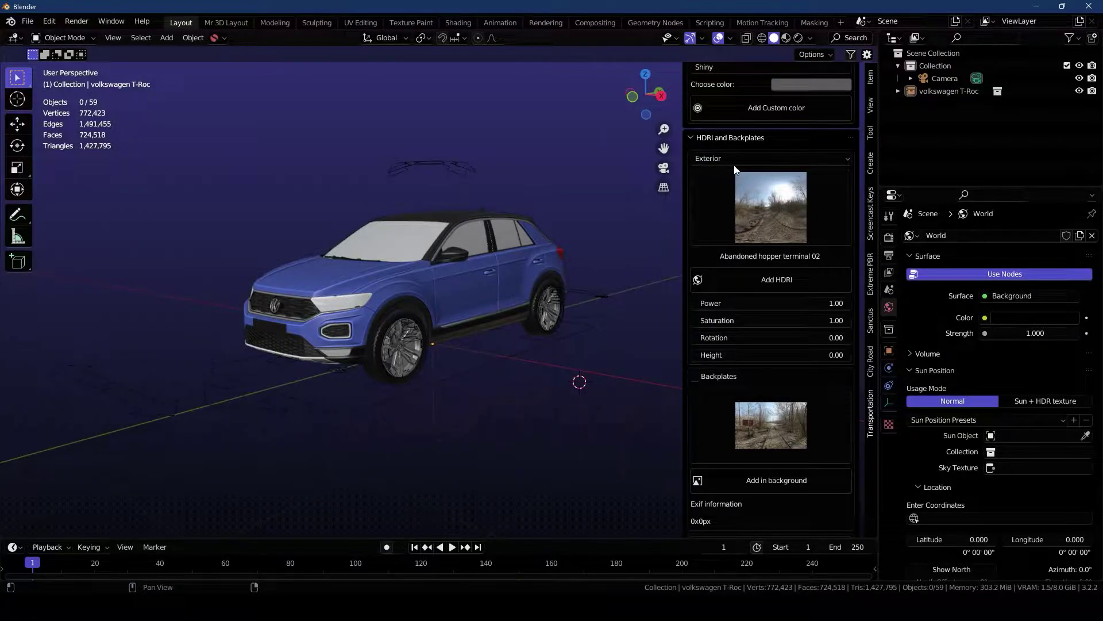
Add the Blouberg Sunrise HDRI as the environment and display the car in rendered viewport shading.
left_click(757, 218)
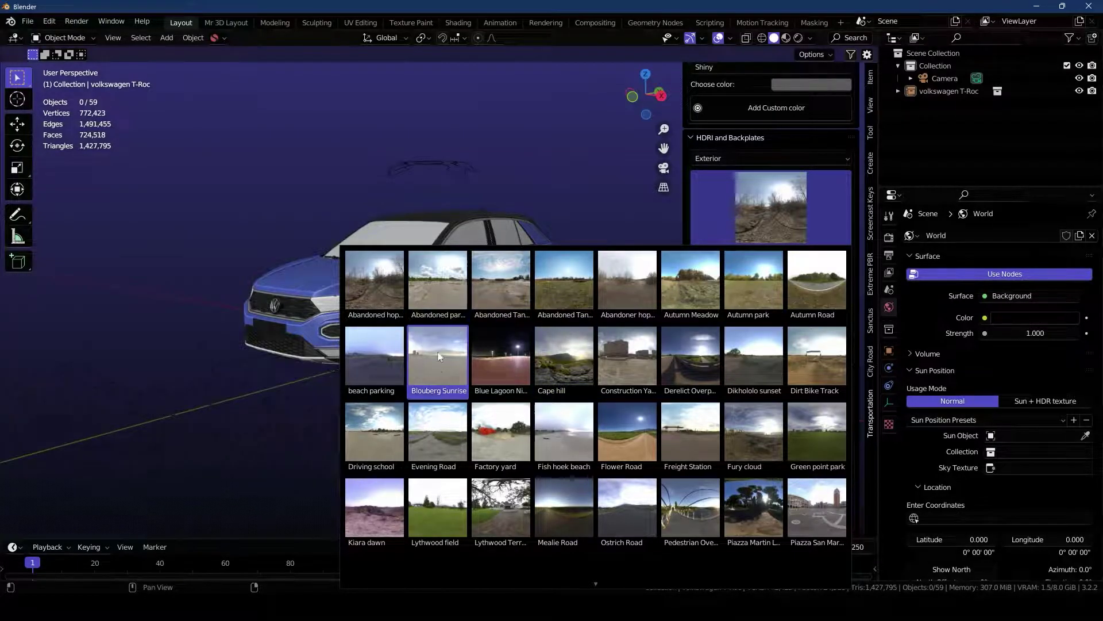
left_click(437, 356)
left_click(748, 282)
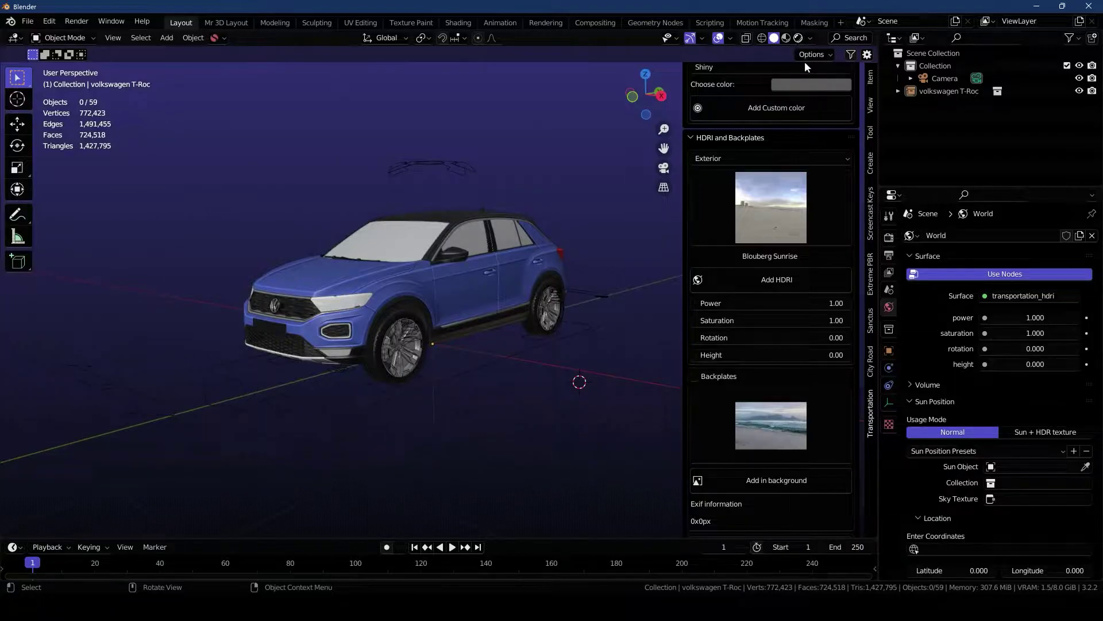
left_click(798, 38)
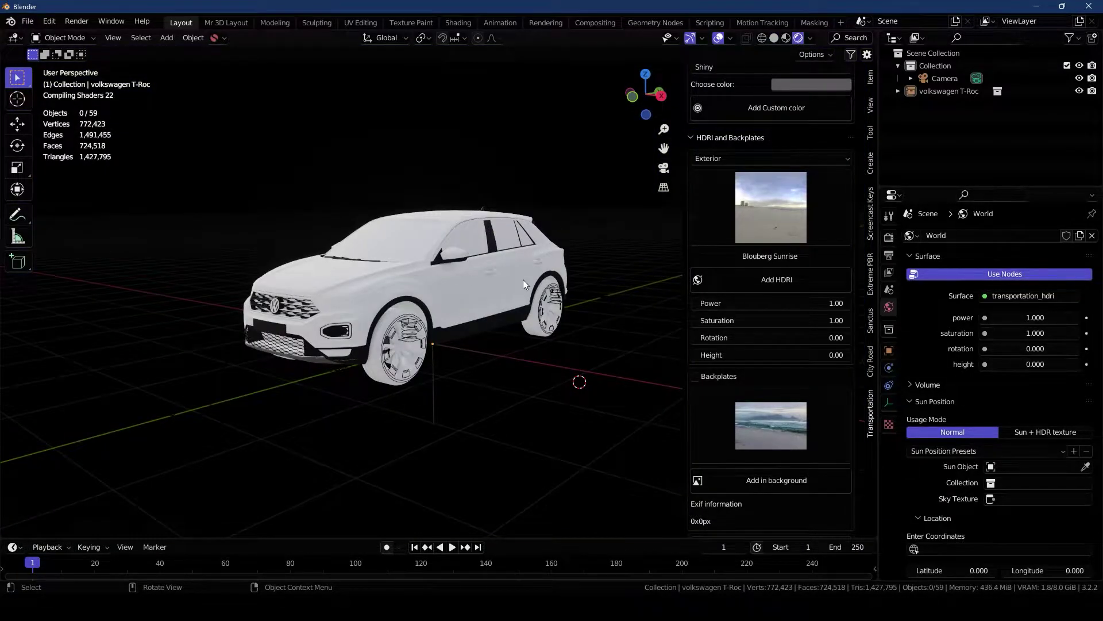
middle_click_drag(523, 279, 394, 231)
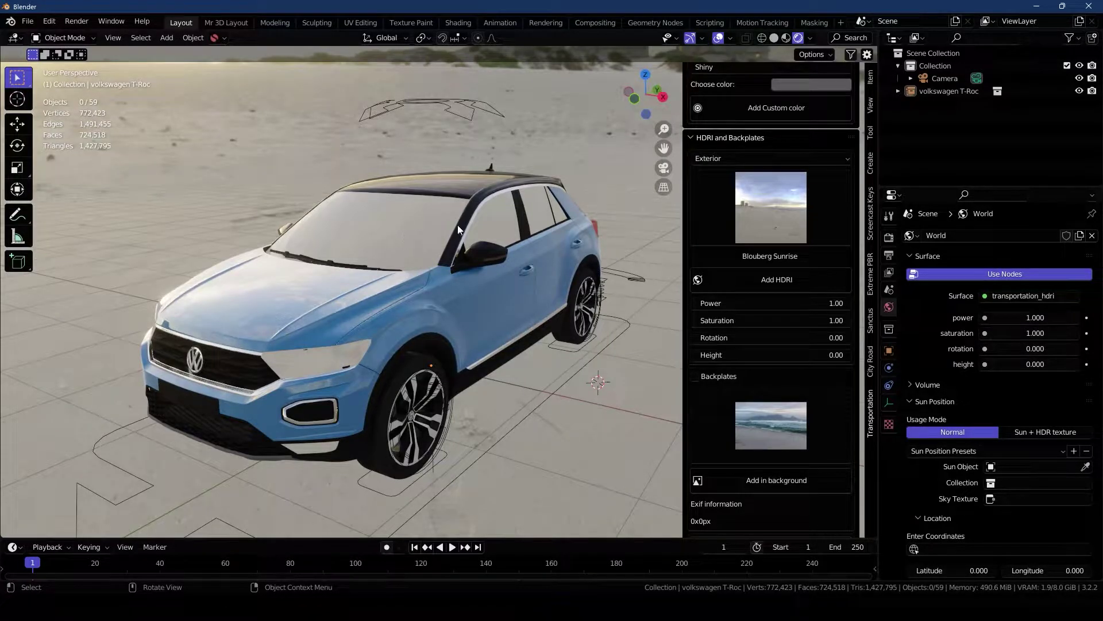
Enable Refraction in Eevee's Screen Space Reflections and inspect the car's windows and interior.
left_click(889, 237)
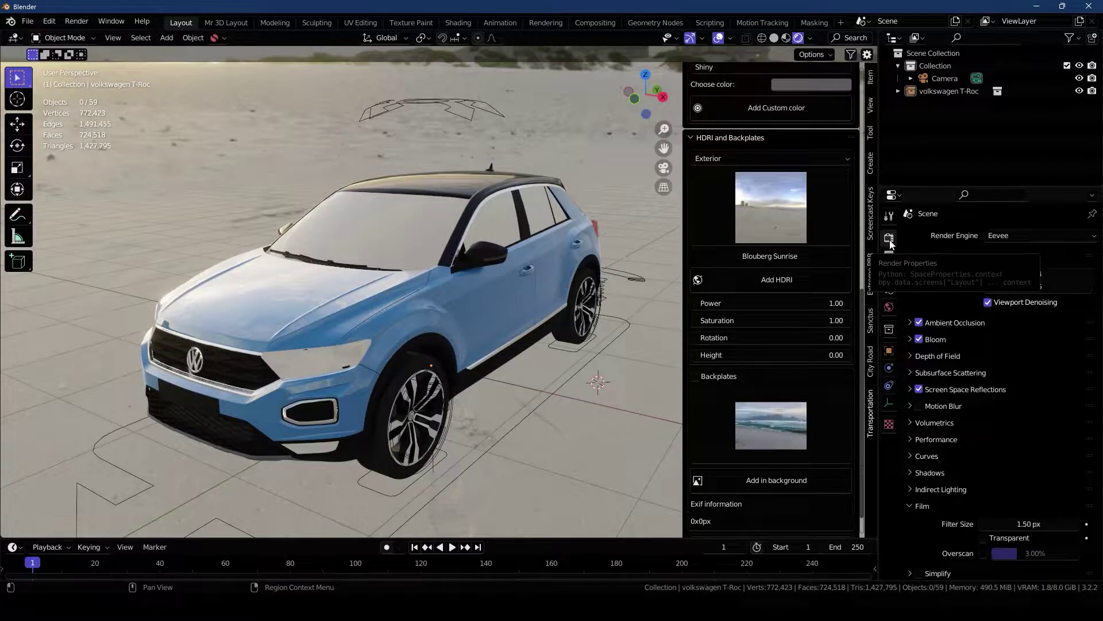
left_click(910, 389)
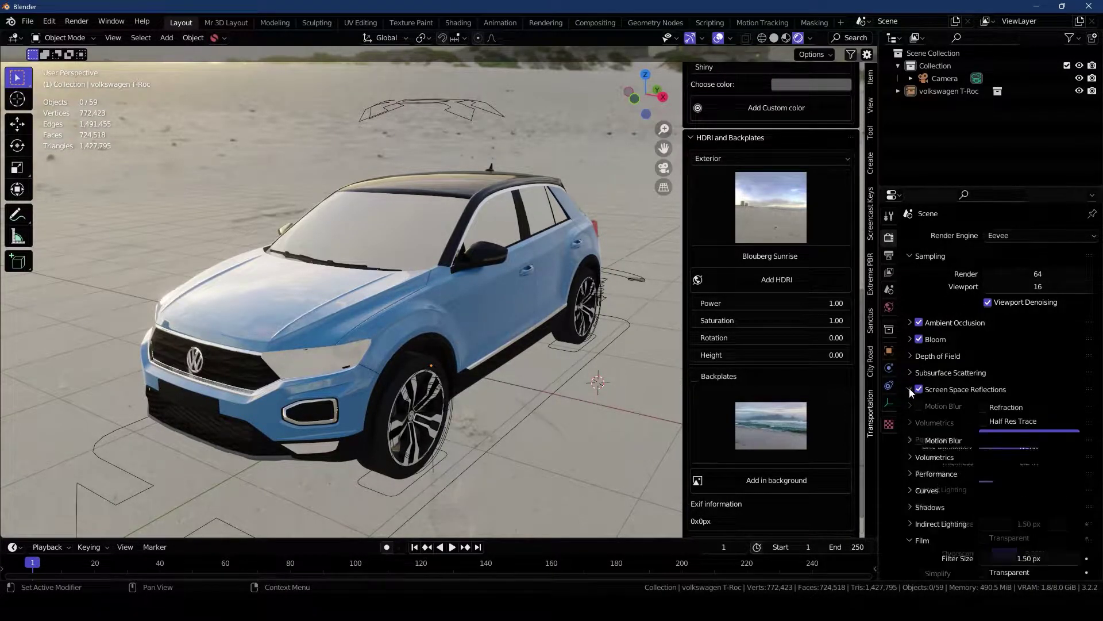
left_click(966, 389)
middle_click_drag(517, 333, 366, 232)
scroll(331, 271, "up", 4)
middle_click_drag(331, 272, 314, 312)
scroll(315, 312, "down", 10)
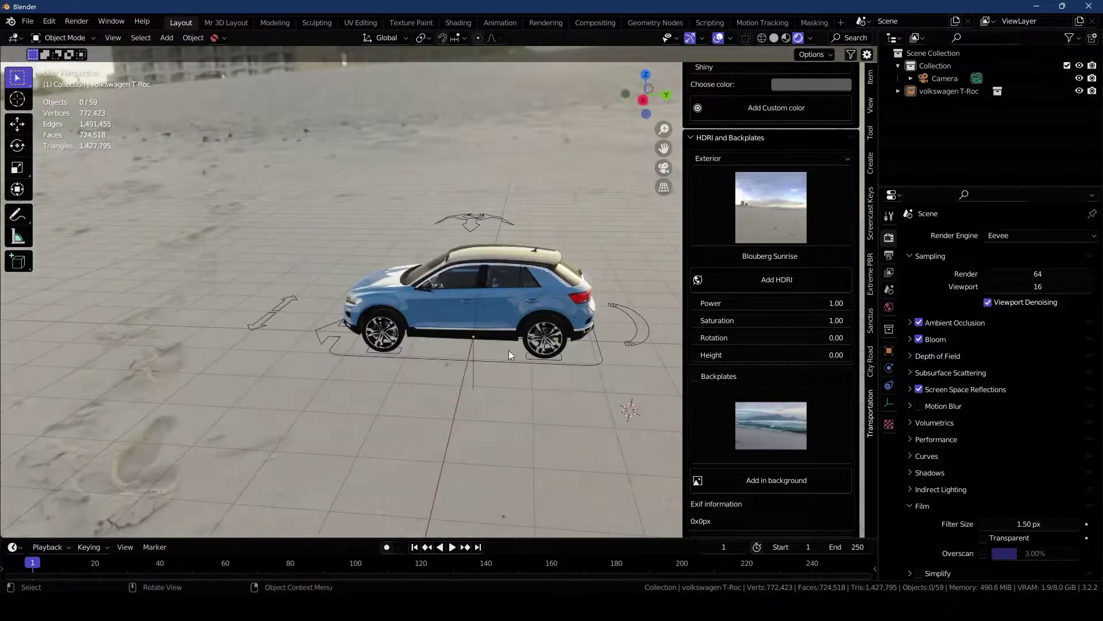
Select the Volkswagen T-Roc, choose the Metallic car paint type and browse its paint presets.
left_click(510, 348)
scroll(712, 387, "up", 12)
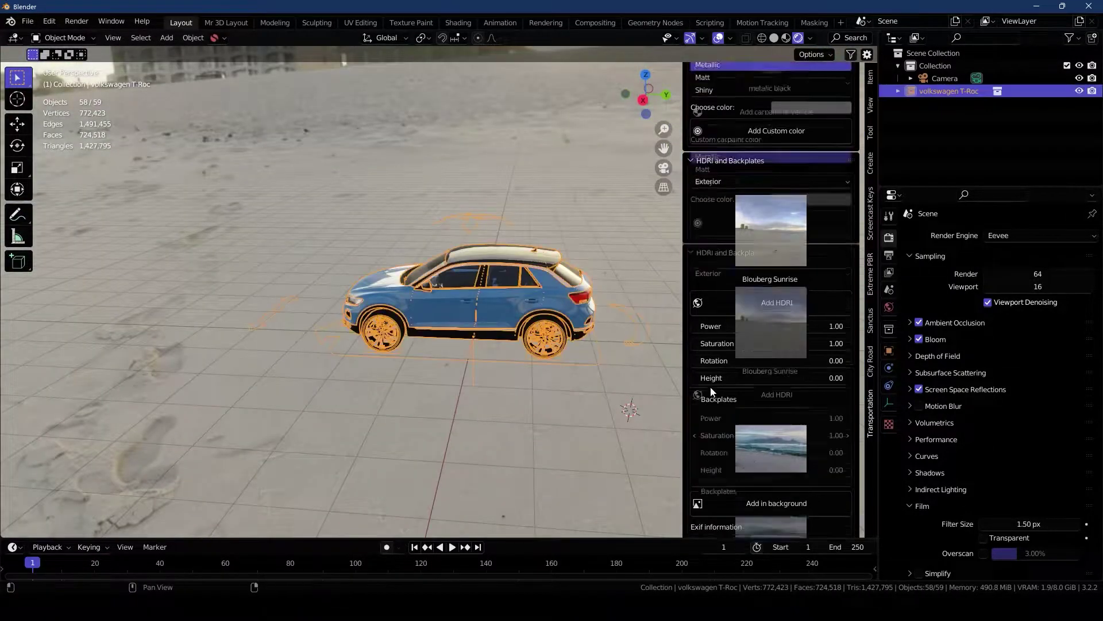
scroll(546, 294, "up", 4)
middle_click_drag(540, 294, 523, 336)
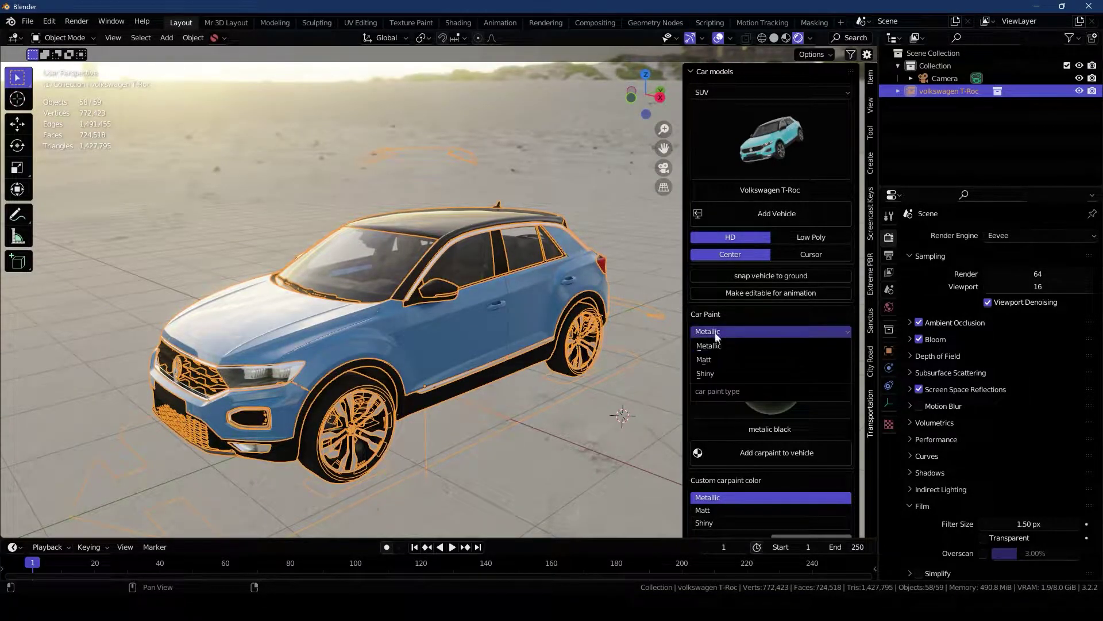
left_click(713, 349)
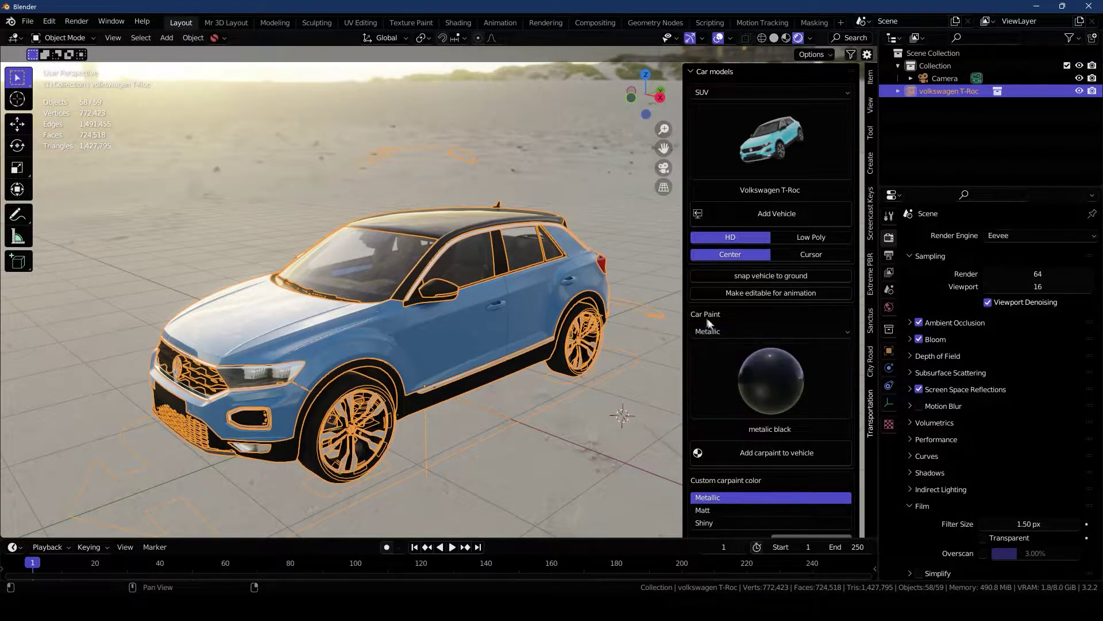
left_click(738, 381)
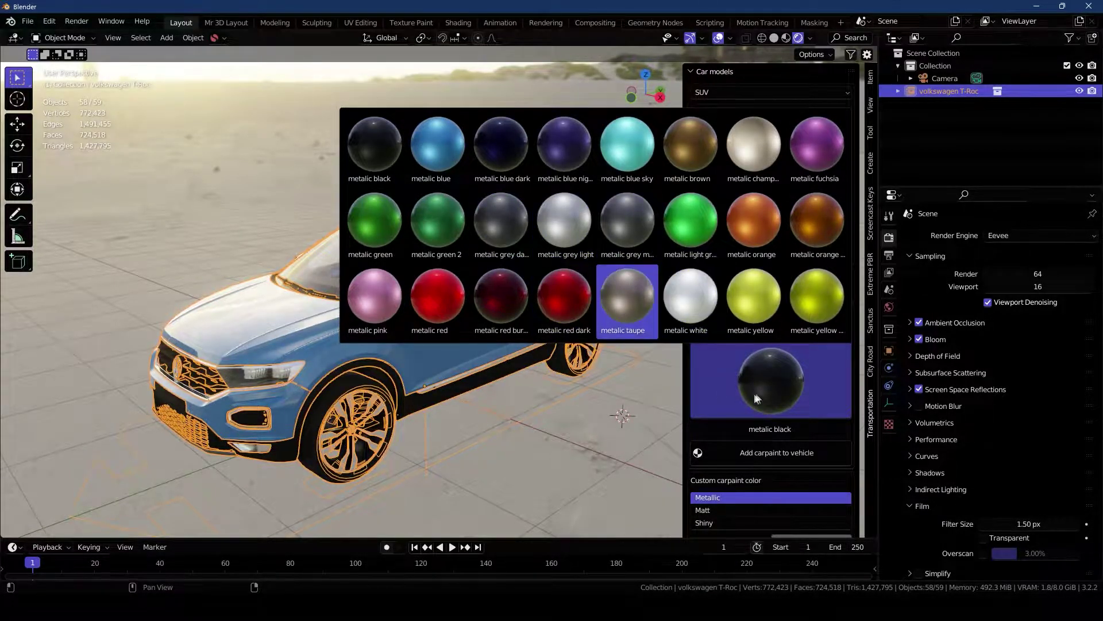
middle_click_drag(744, 404, 693, 301)
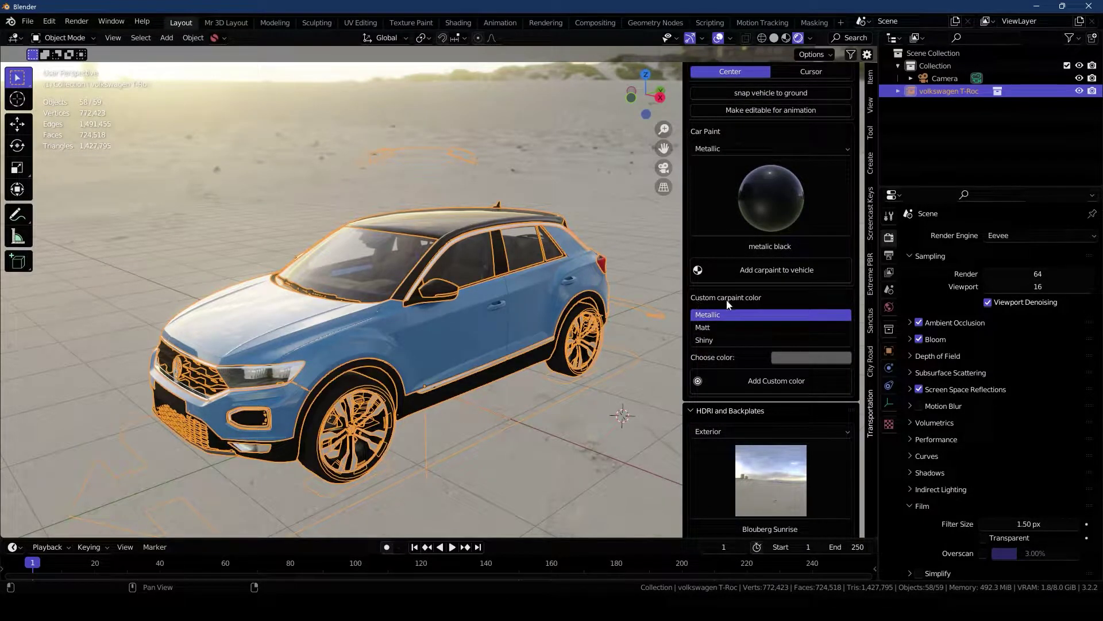
Apply a Shiny custom car paint in light green (H 0.342, S 0.570, V 0.806) to the selected car.
left_click(707, 341)
left_click(807, 358)
left_click_drag(844, 209, 813, 214)
left_click(879, 183)
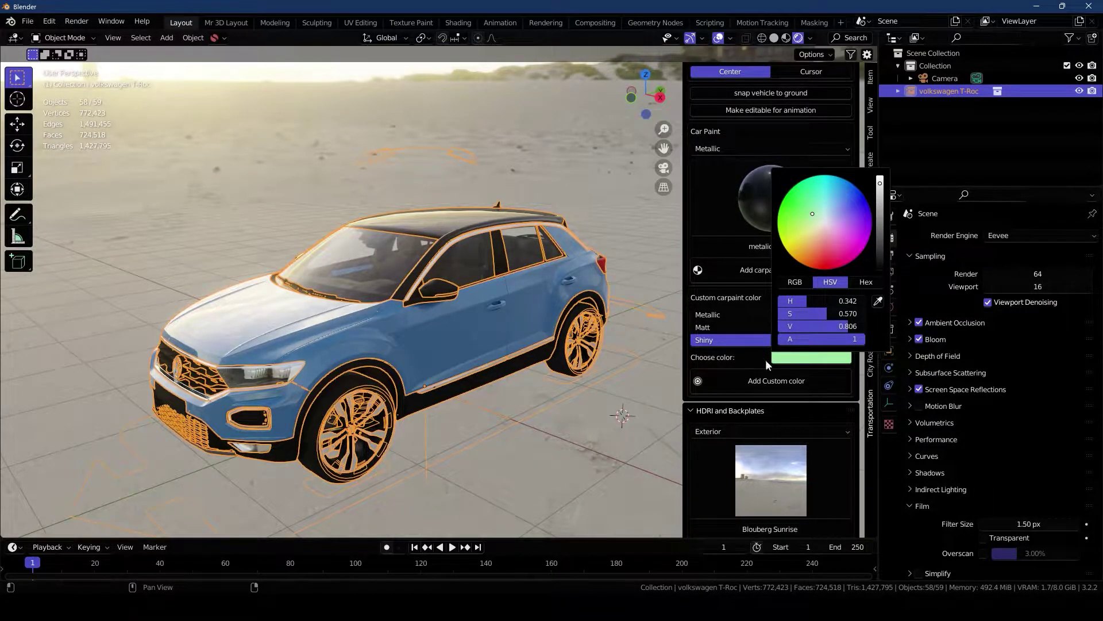
left_click(800, 359)
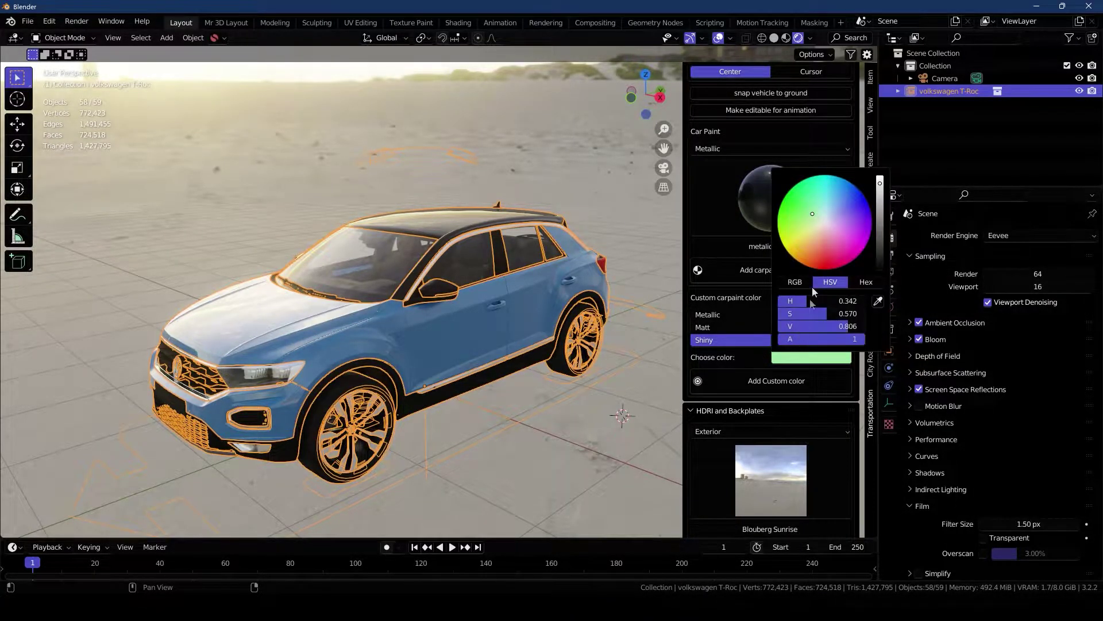
left_click(753, 380)
mouse_move(575, 345)
middle_mouse_down()
mouse_move(320, 303)
mouse_move(491, 301)
middle_mouse_up()
scroll(751, 314, "up", 3)
Examine the Power, Saturation, Rotation and Height settings of the Blouberg Sunrise HDRI.
scroll(750, 314, "down", 8)
scroll(750, 314, "down", 6)
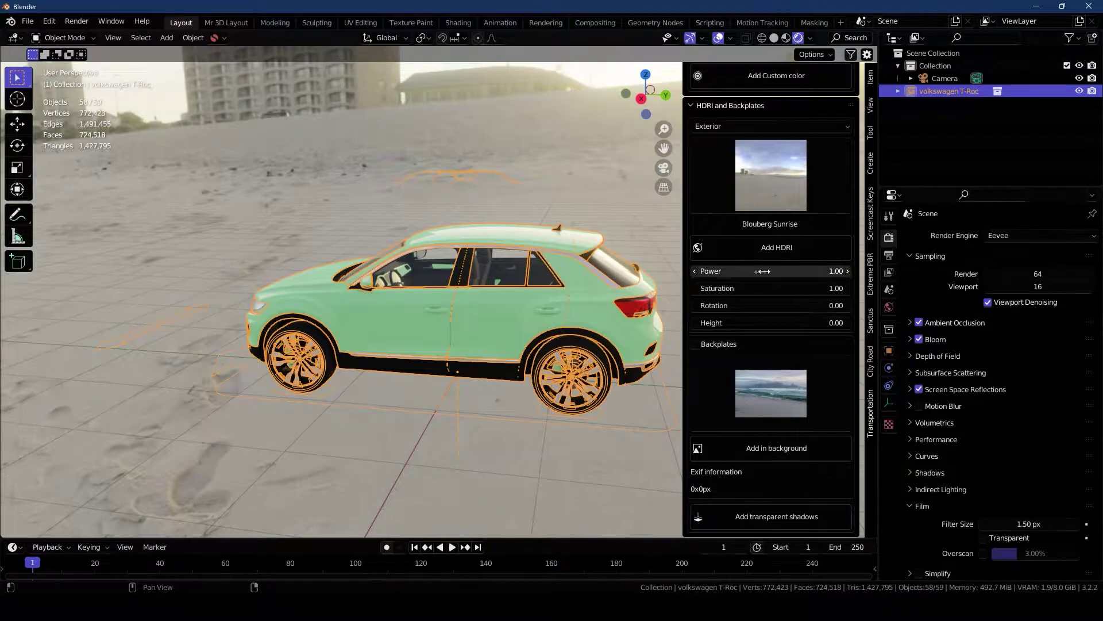
left_click_drag(758, 273, 765, 271)
middle_click_drag(603, 299, 482, 281)
left_click_drag(731, 287, 799, 305)
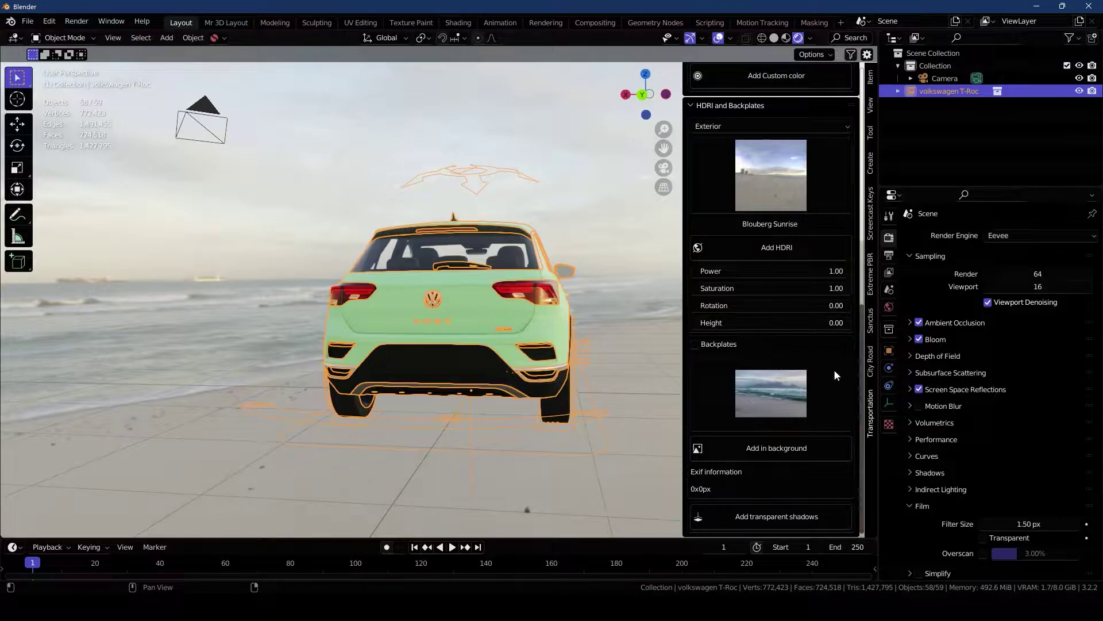
left_click_drag(763, 322, 709, 324)
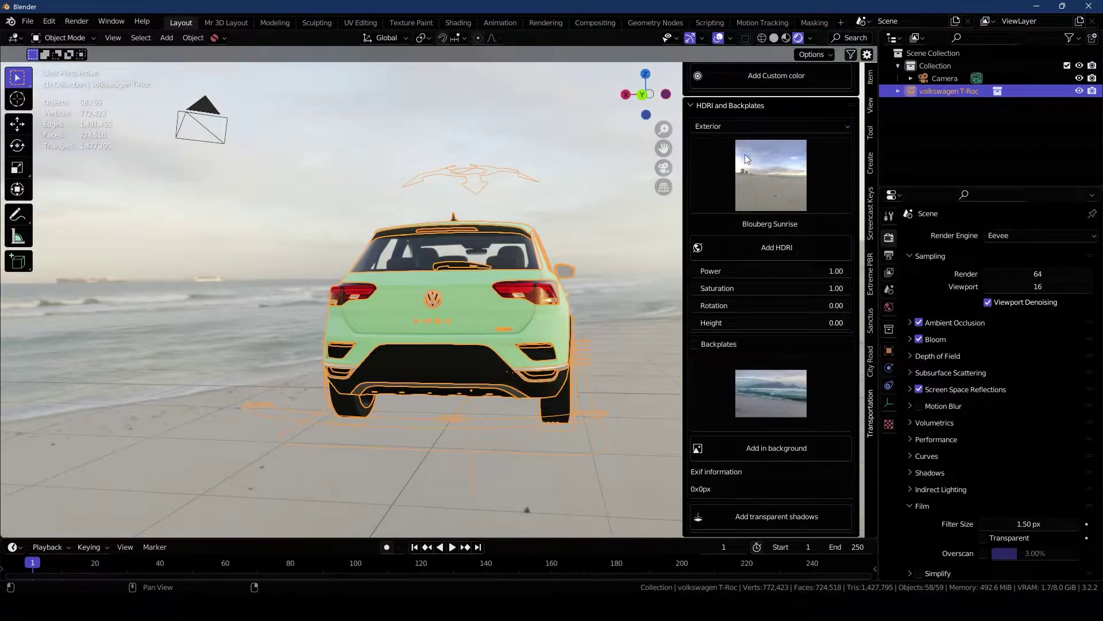
Browse the Blouberg Sunrise backplates, and replace the environment with the Flower Road HDRI.
left_click(741, 396)
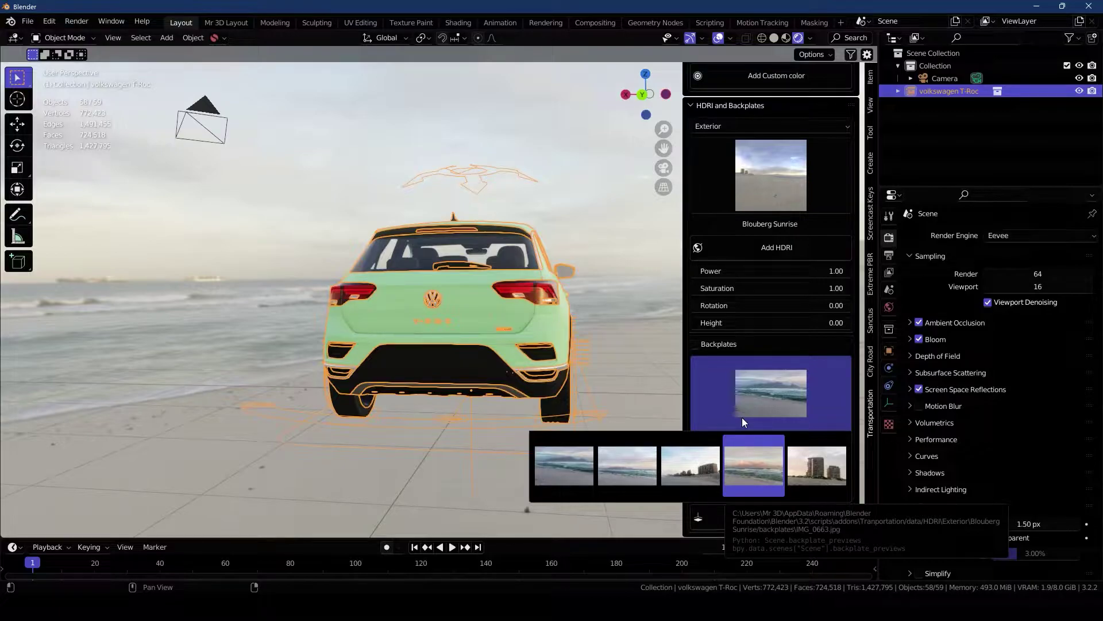
left_click(773, 173)
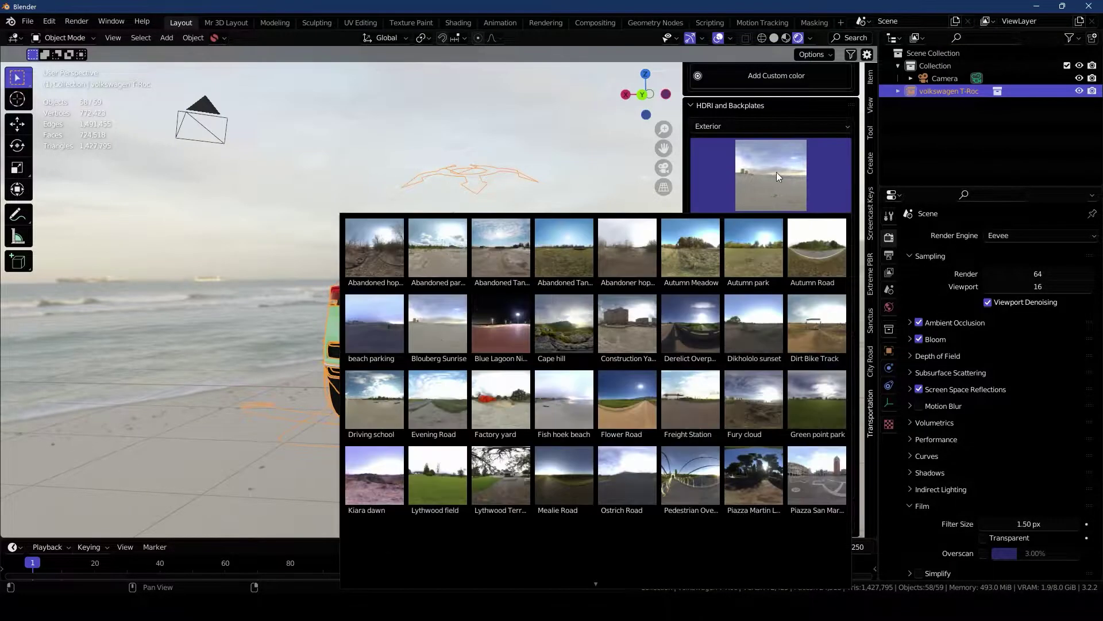
left_click(642, 384)
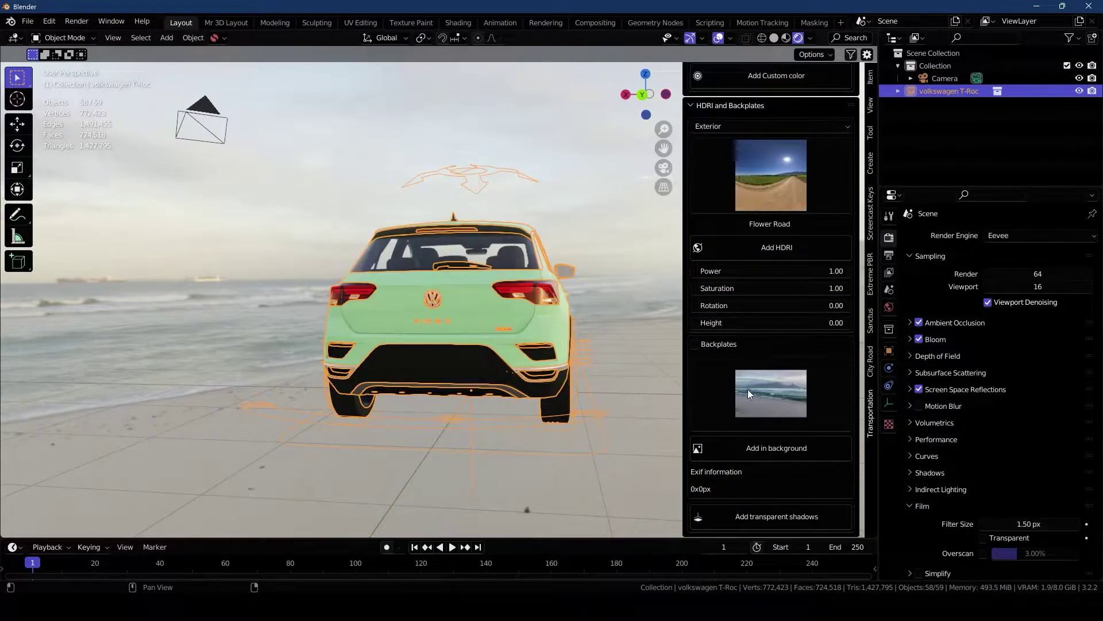
left_click(765, 248)
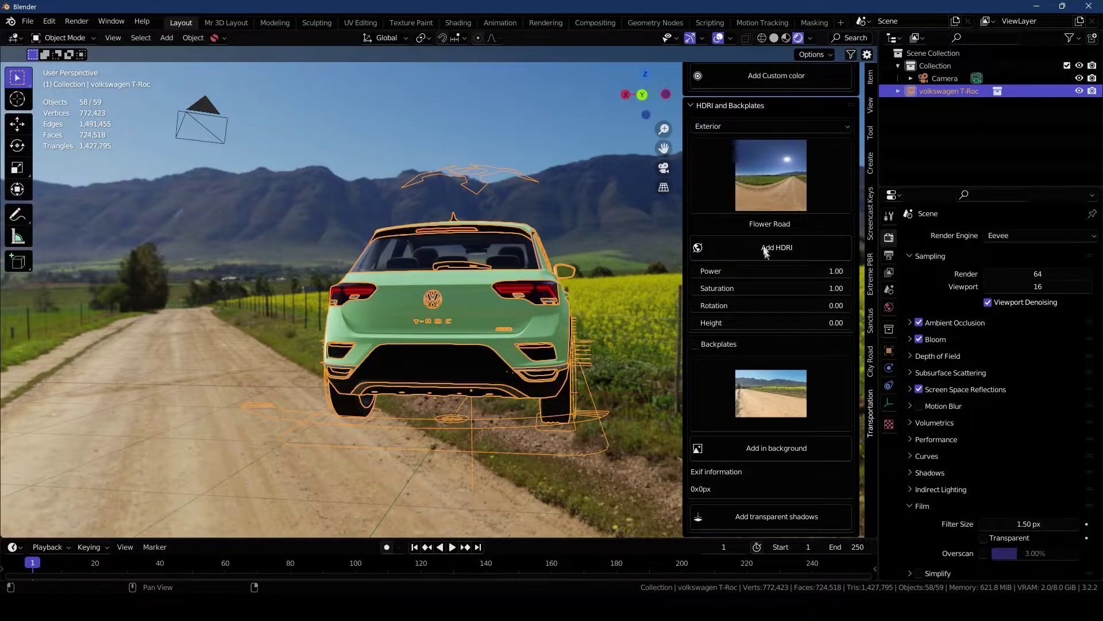
left_click(768, 405)
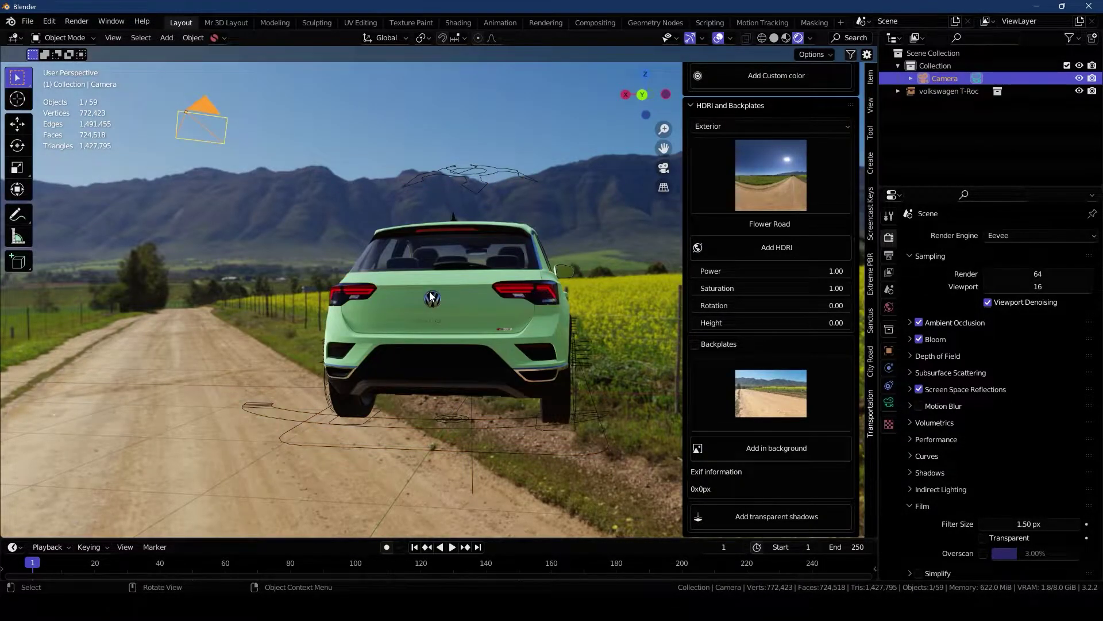
Switch to the camera view, lock the camera to the view, and lower its angle to frame the car along the dirt road.
key("KP_0")
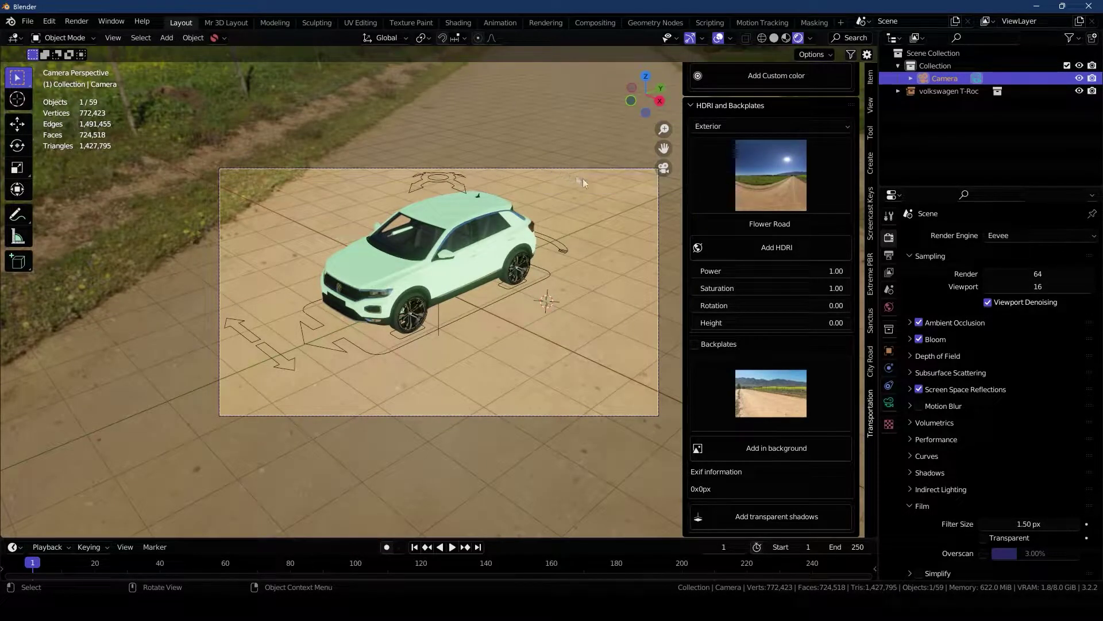
left_click(870, 135)
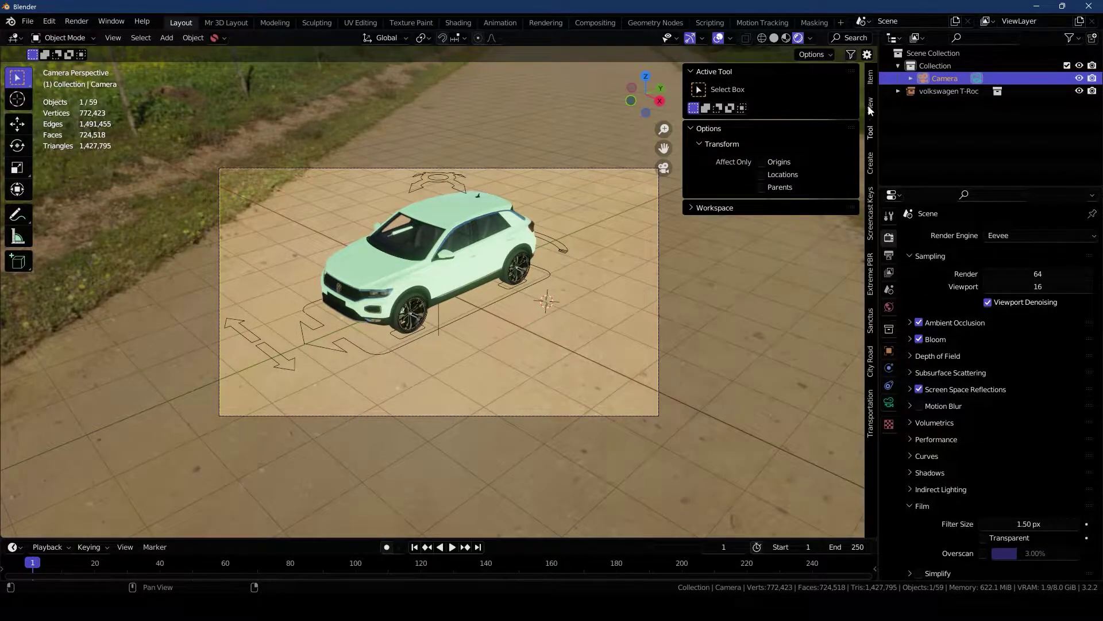
left_click(870, 109)
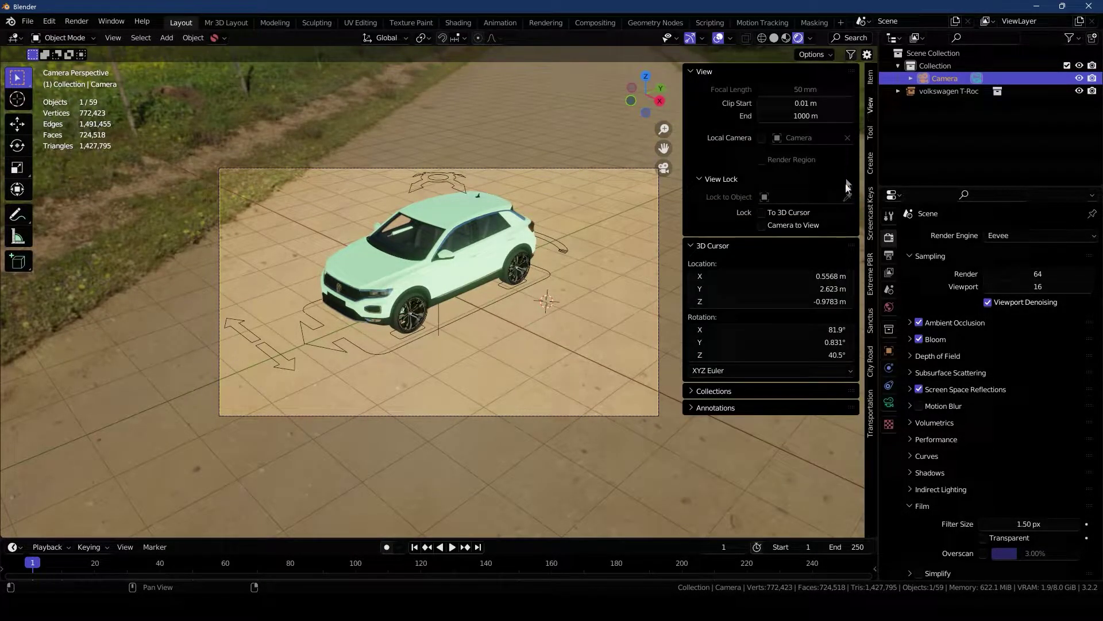
left_click(764, 226)
middle_click_drag(532, 286, 557, 271)
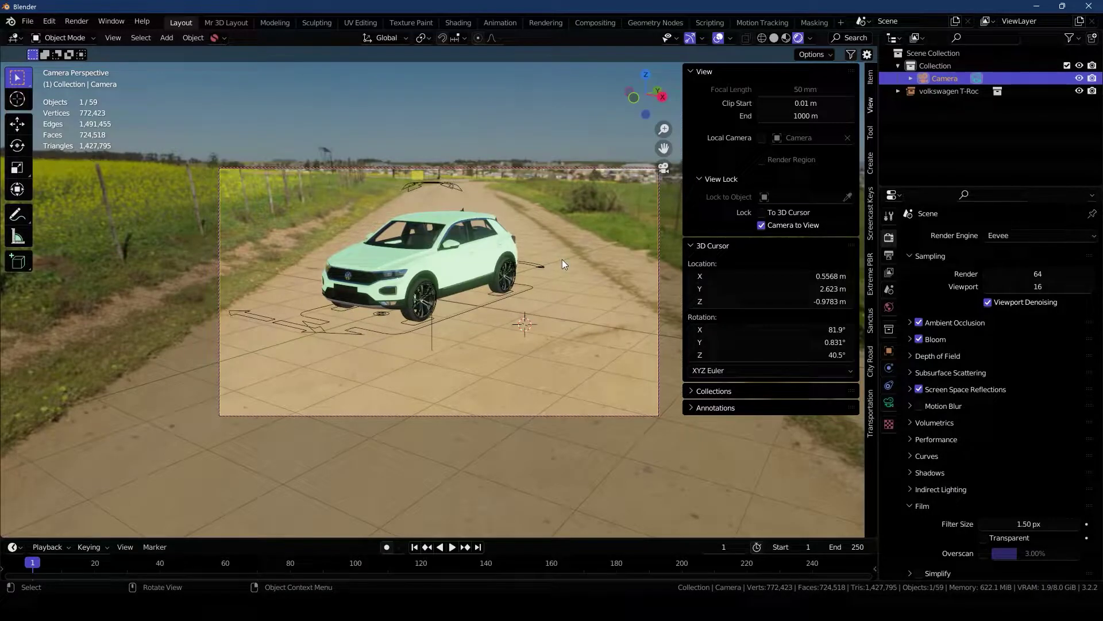
Return to the Transportation add-on settings, widen the sidebar and enable Backplates for the Flower Road HDRI.
left_click(868, 428)
middle_click_drag(753, 495, 753, 78)
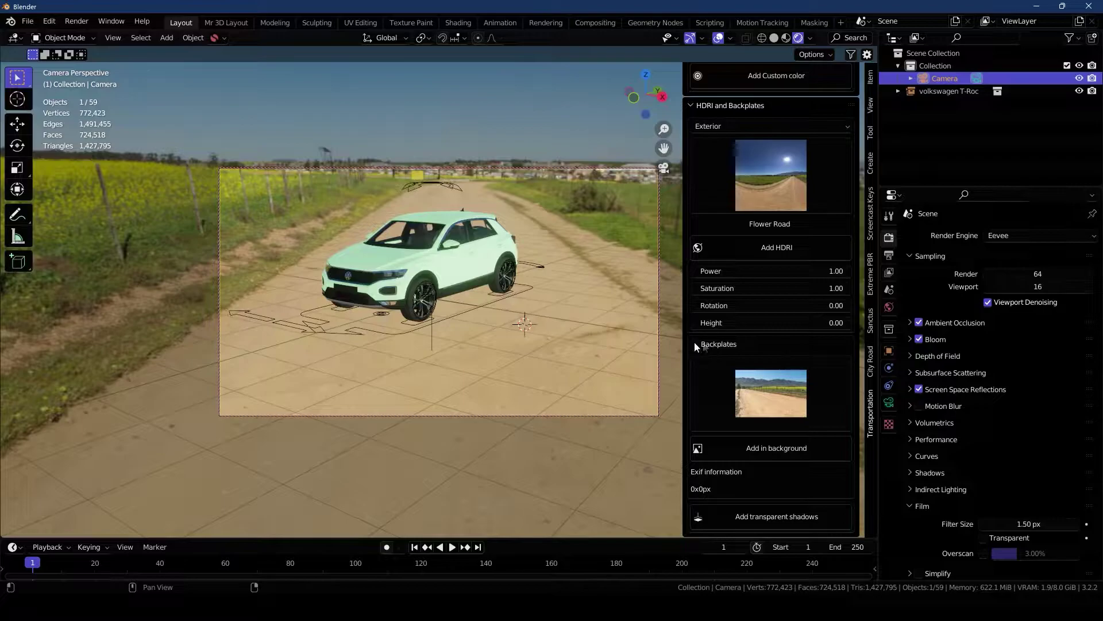
left_click_drag(683, 348, 659, 348)
left_click(670, 344)
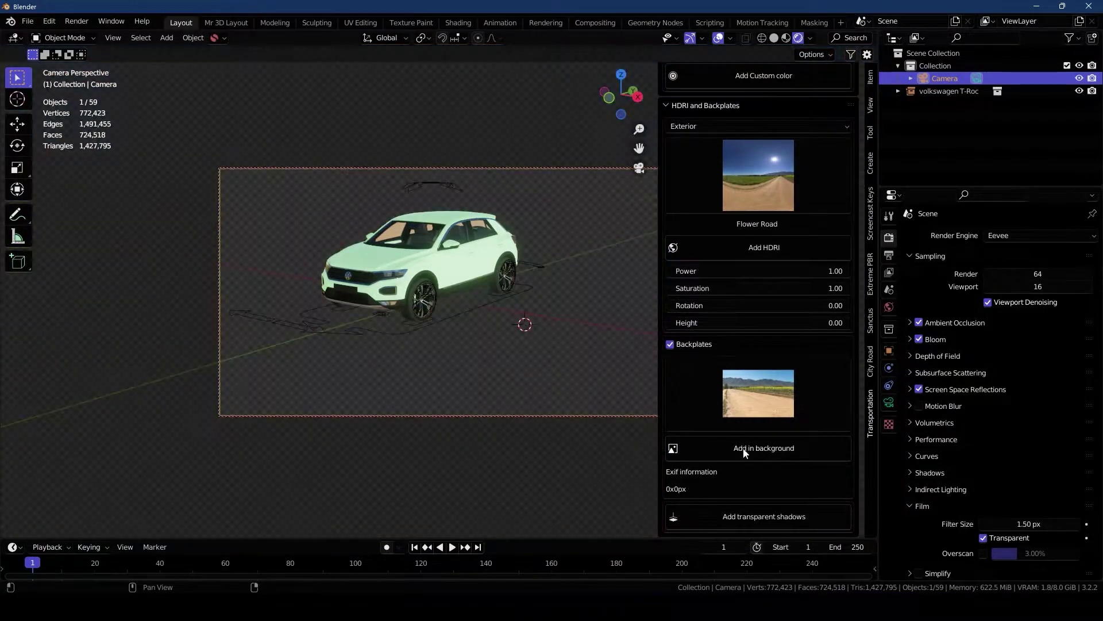
Add the selected Flower Road backplate in the background, and reposition the camera so the car sits on the dirt road.
left_click(746, 407)
left_click(743, 393)
left_click(724, 449)
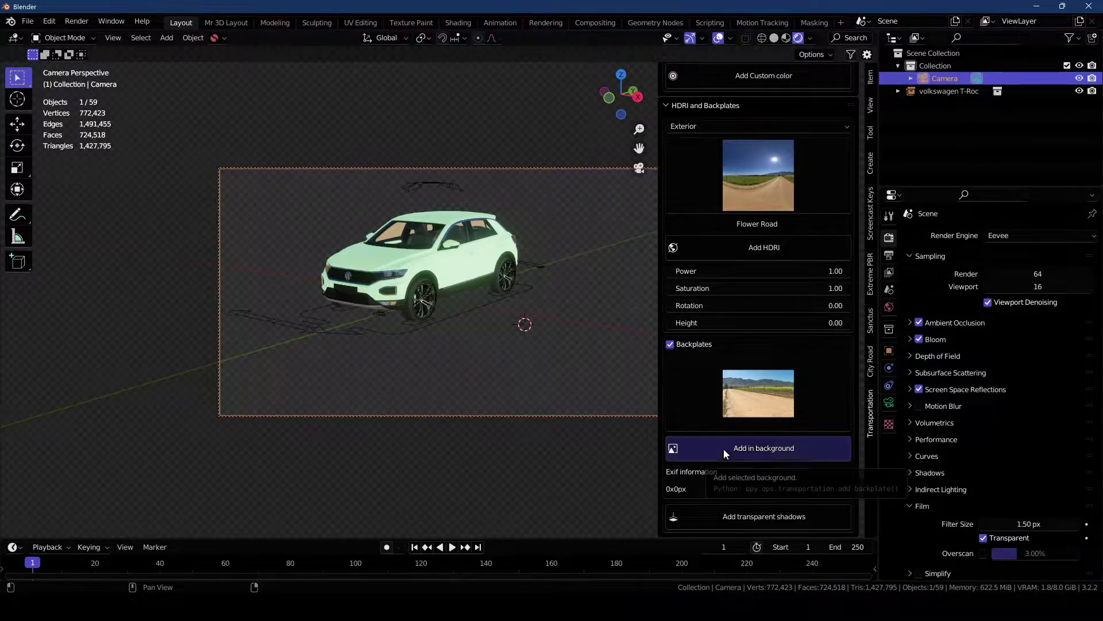
middle_click_drag(506, 313, 422, 299)
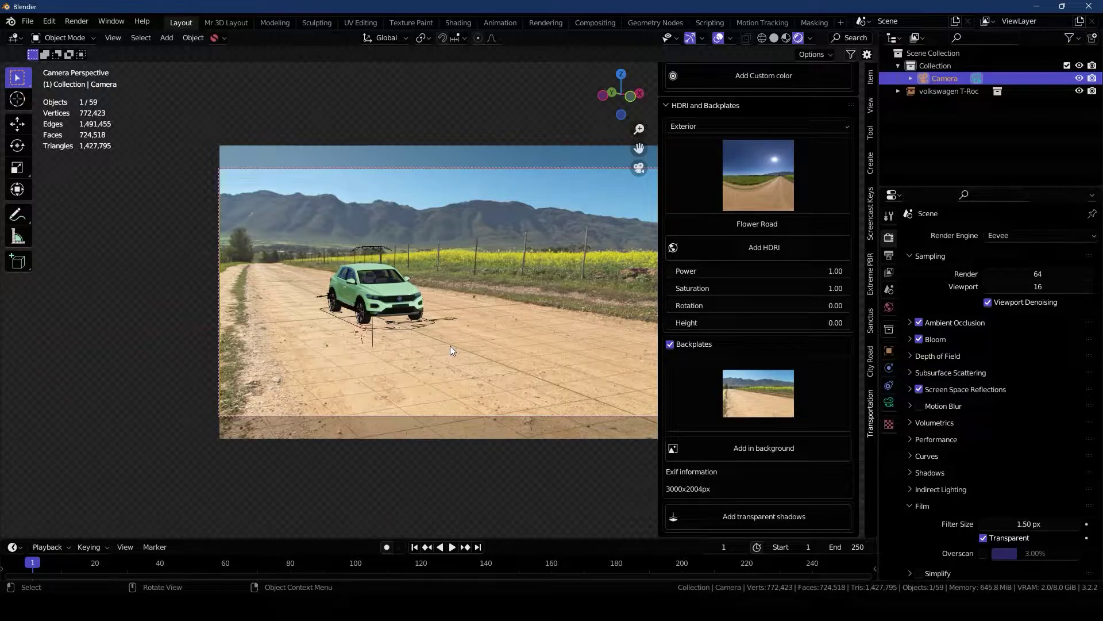
Add transparent shadows to the scene and change the render engine to Cycles.
left_click(759, 516)
left_click(1006, 237)
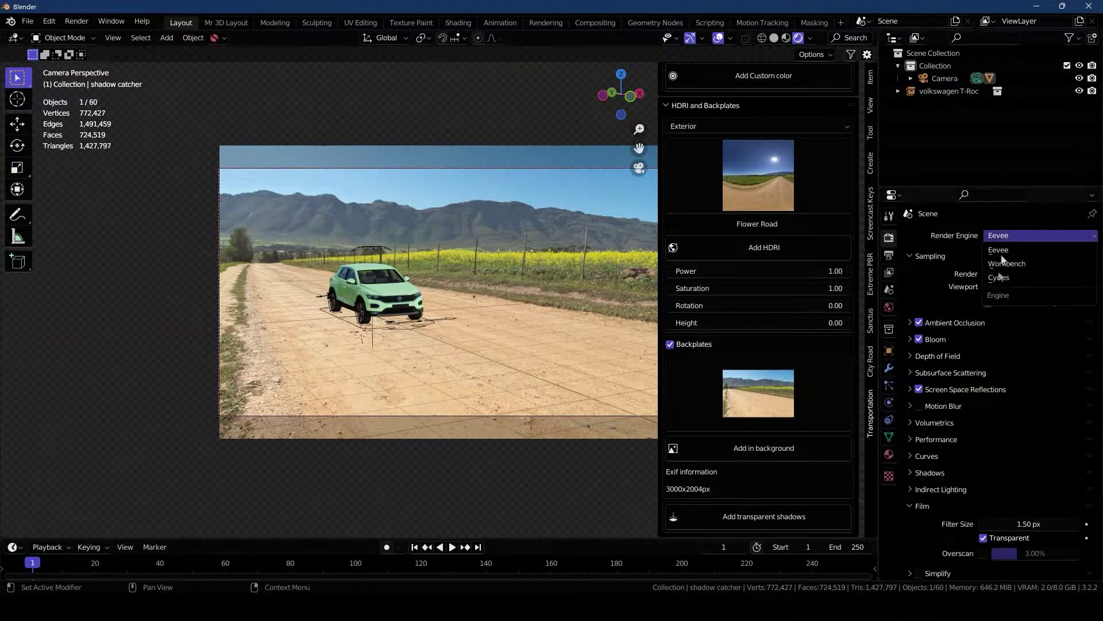
left_click(1002, 277)
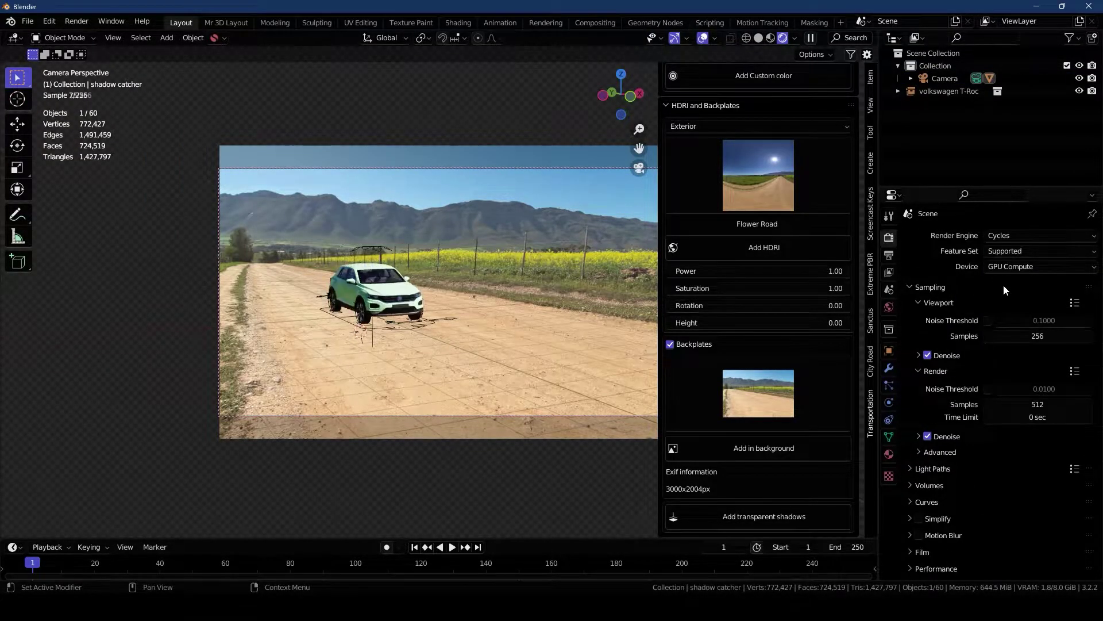
Select the Volkswagen T-Roc, add transparent shadows for it, and clear the selection.
left_click(413, 328)
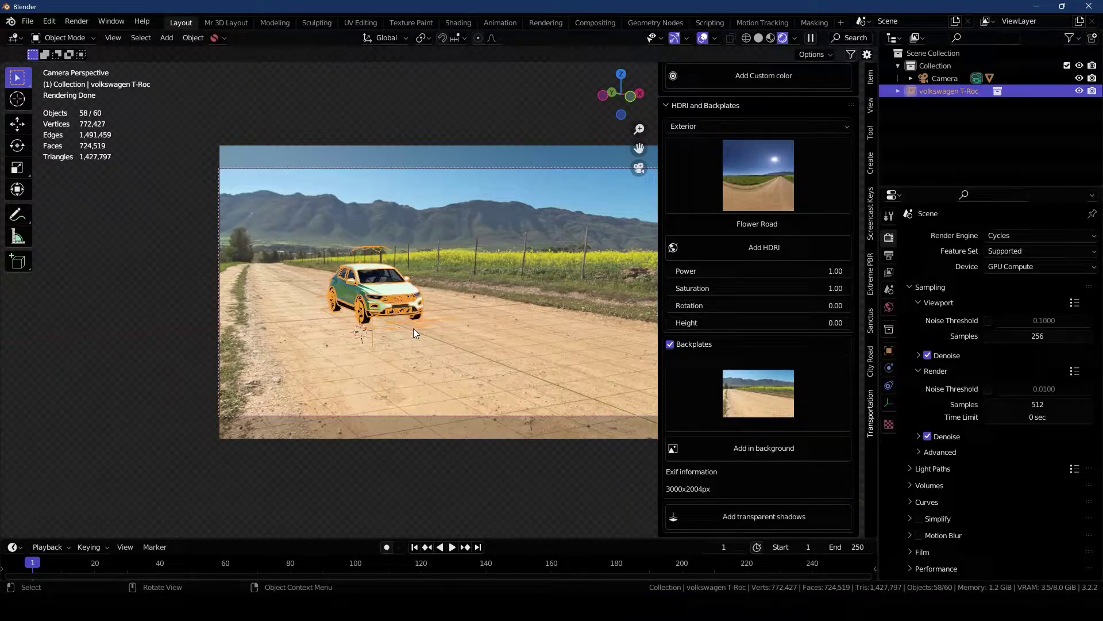
left_click(722, 517)
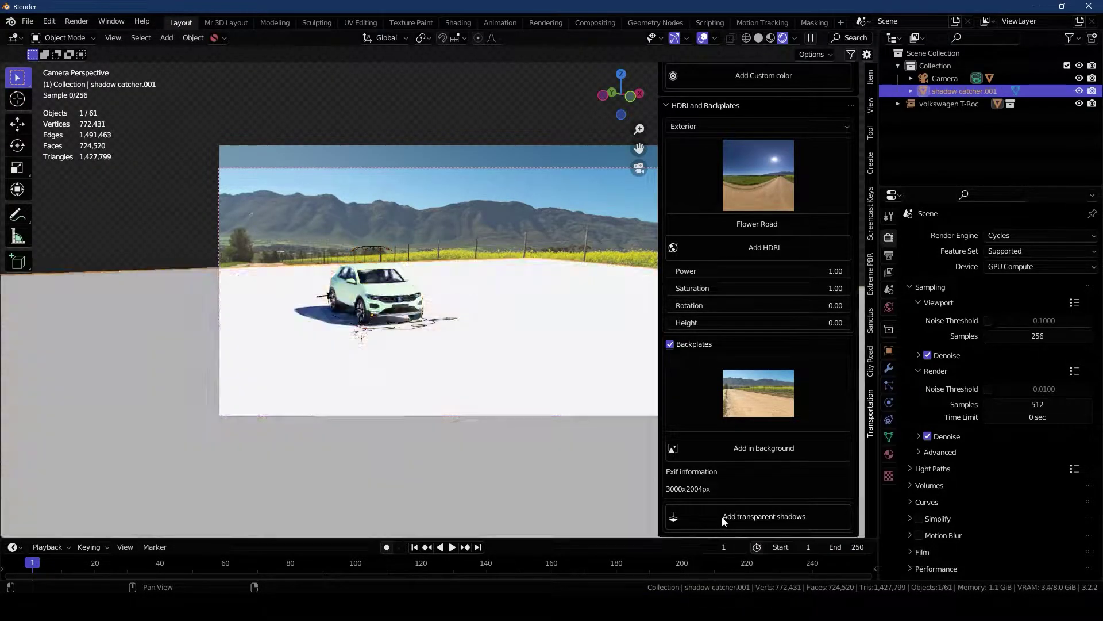
left_click(575, 106)
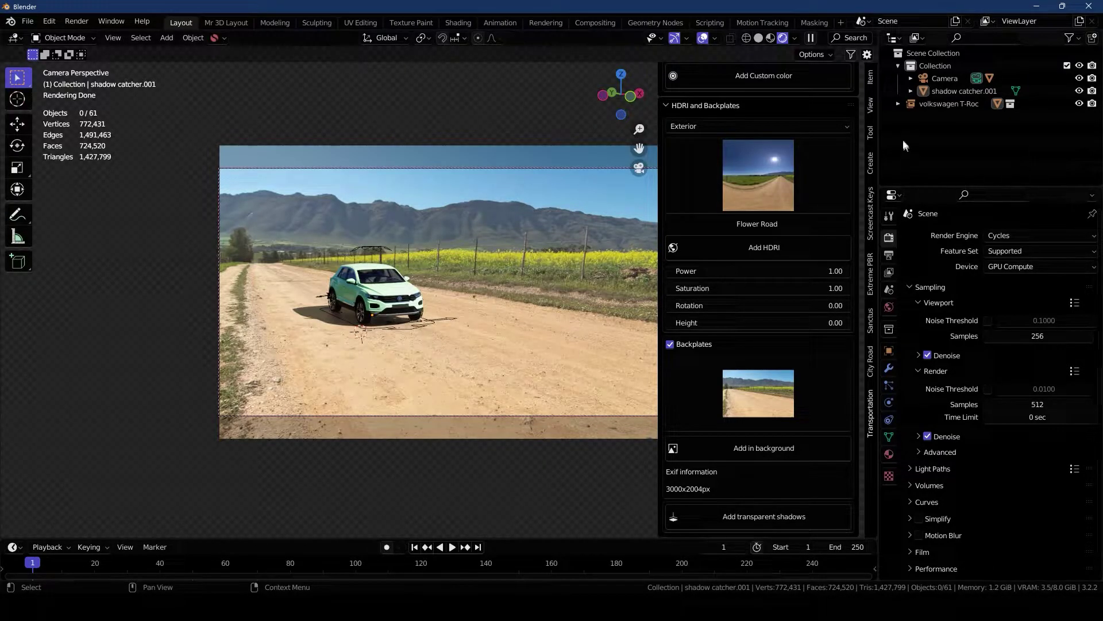
Turn off the Camera to View lock, leave the camera view and return to it.
left_click(870, 105)
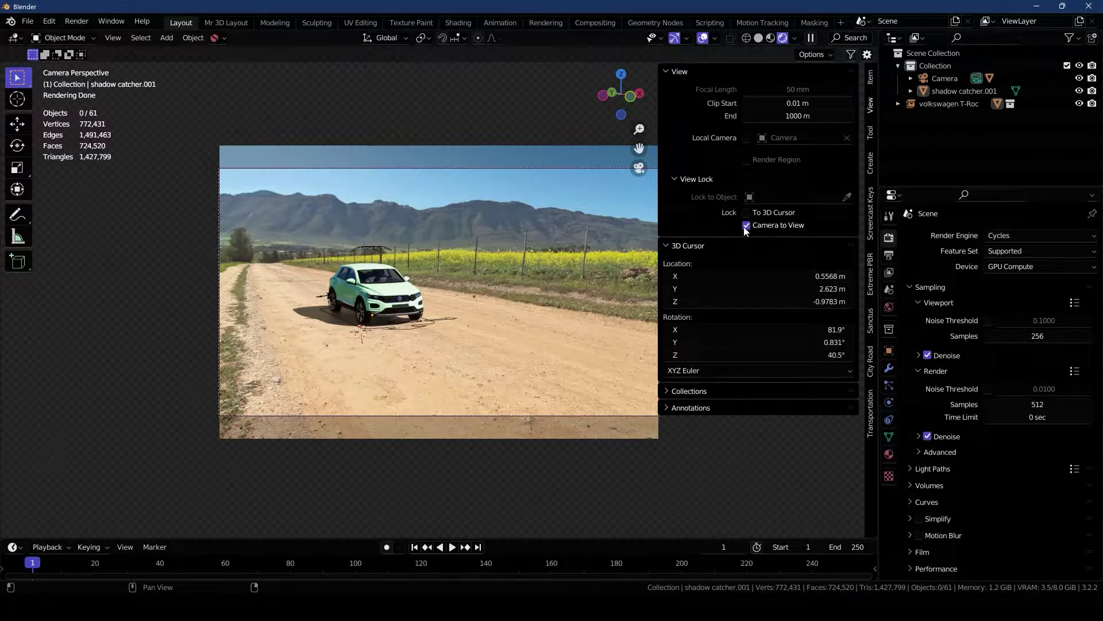
left_click(746, 226)
middle_click_drag(517, 270, 464, 238)
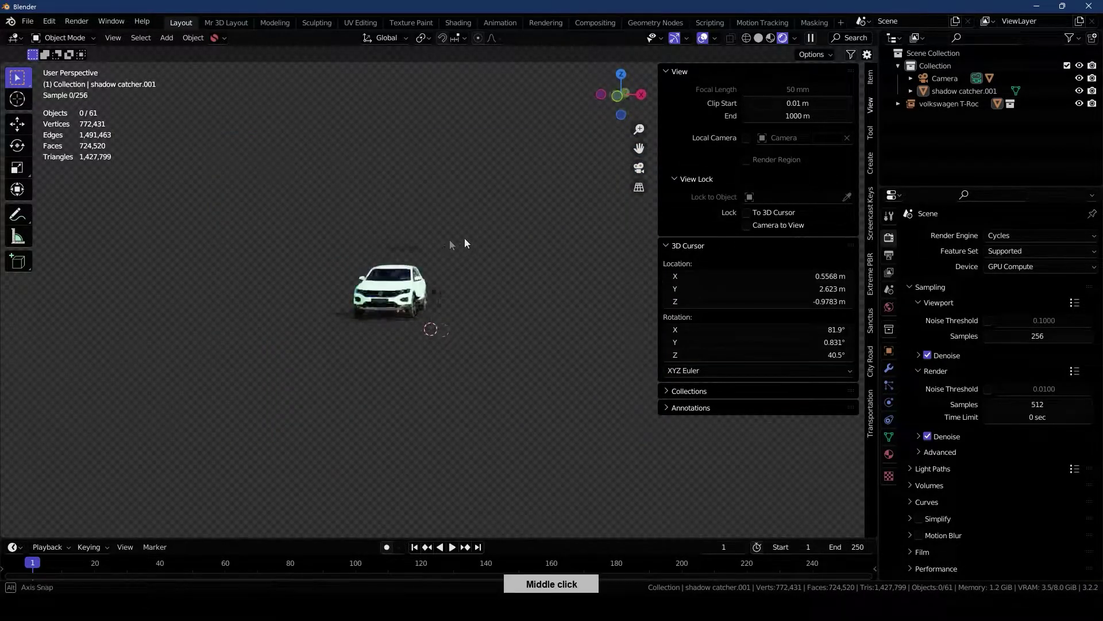
key("KP_0")
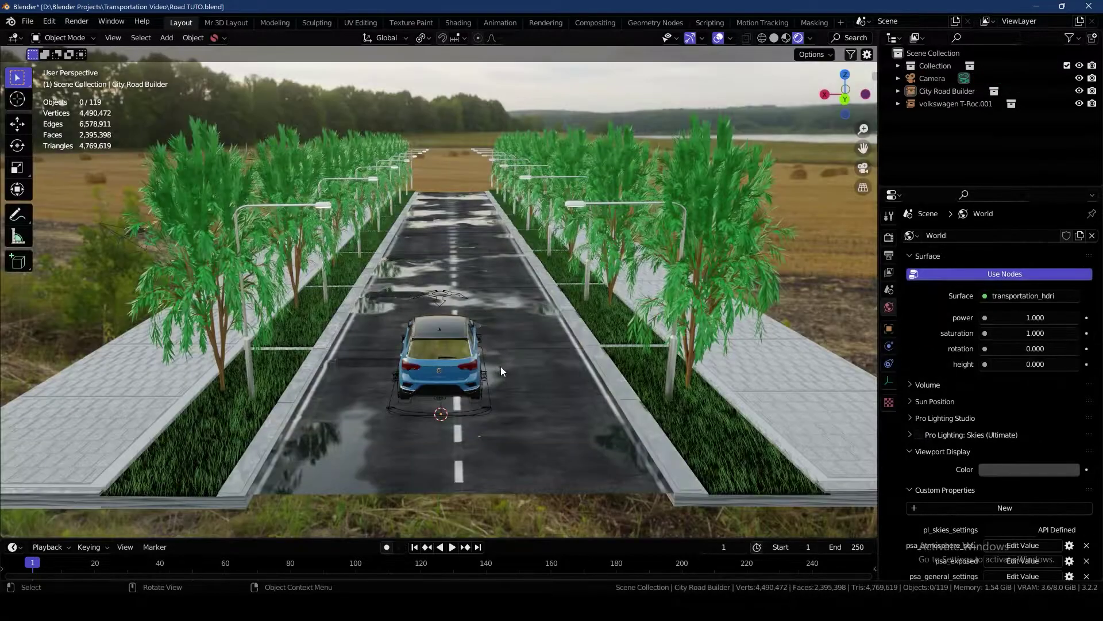
Examine the tree-lined city road in the Road TUTO scene and the City Road Builder's basic road options.
middle_click_drag(501, 367, 373, 364)
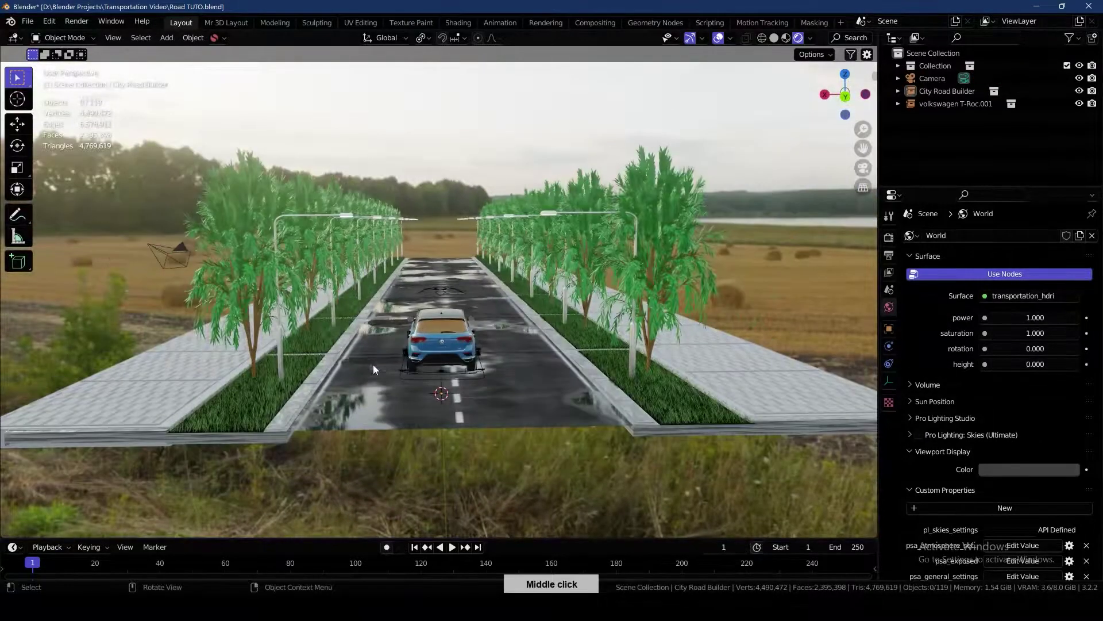
scroll(445, 381, "up", 1)
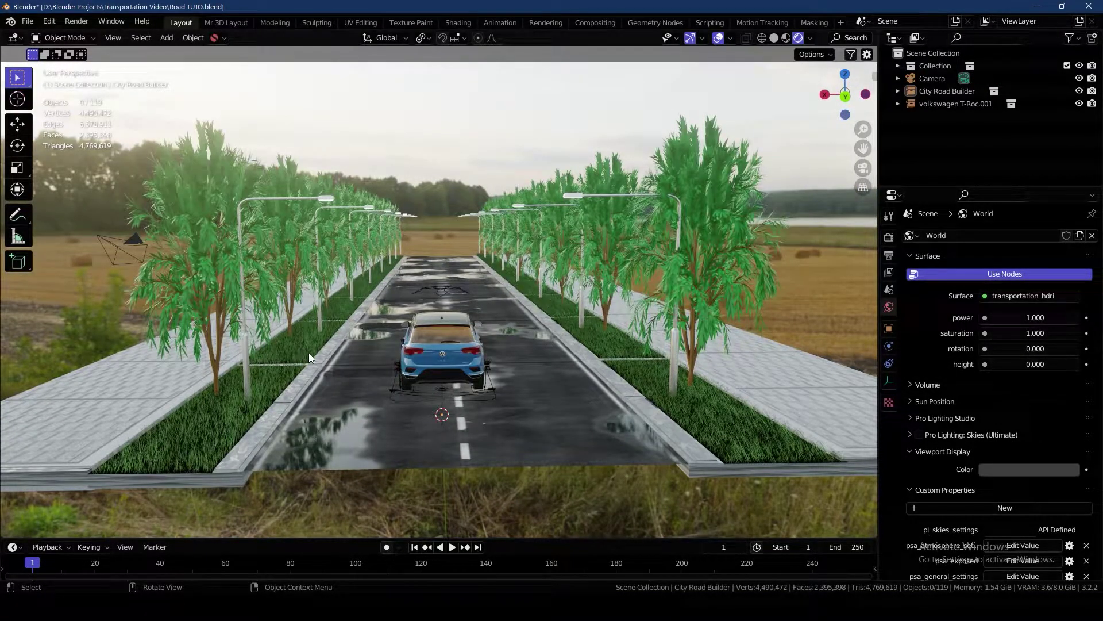
key("n")
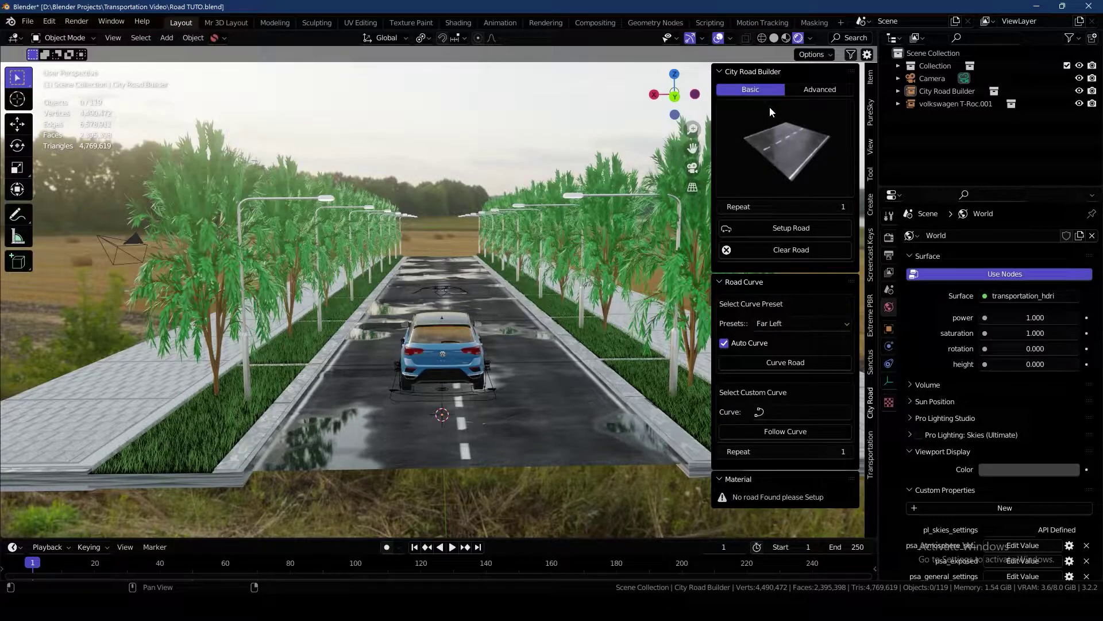
left_click(787, 149)
Select the Volkswagen T-Roc and hide the City Road Builder object to isolate the car.
left_click(468, 339)
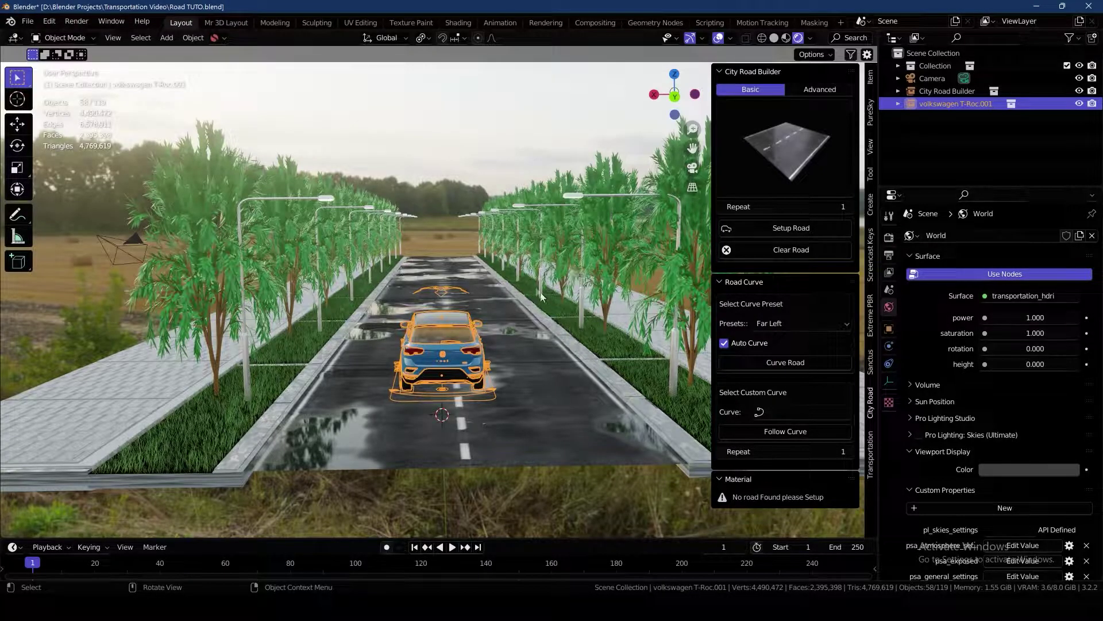
middle_click_drag(540, 292, 464, 312)
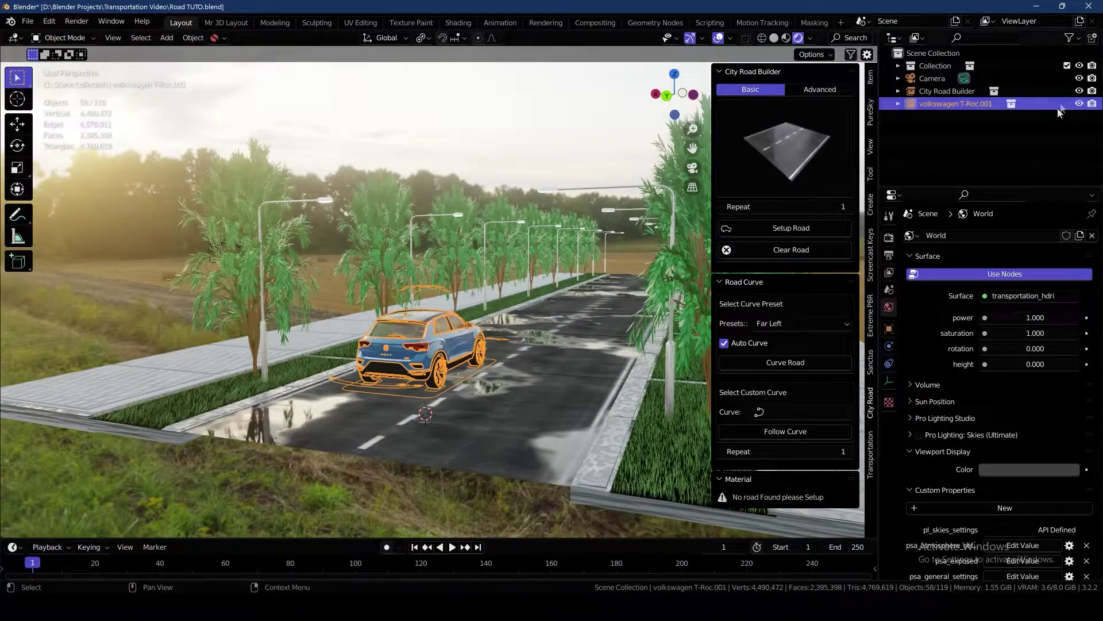
left_click(1079, 91)
middle_click_drag(394, 400, 502, 419)
scroll(502, 419, "up", 6)
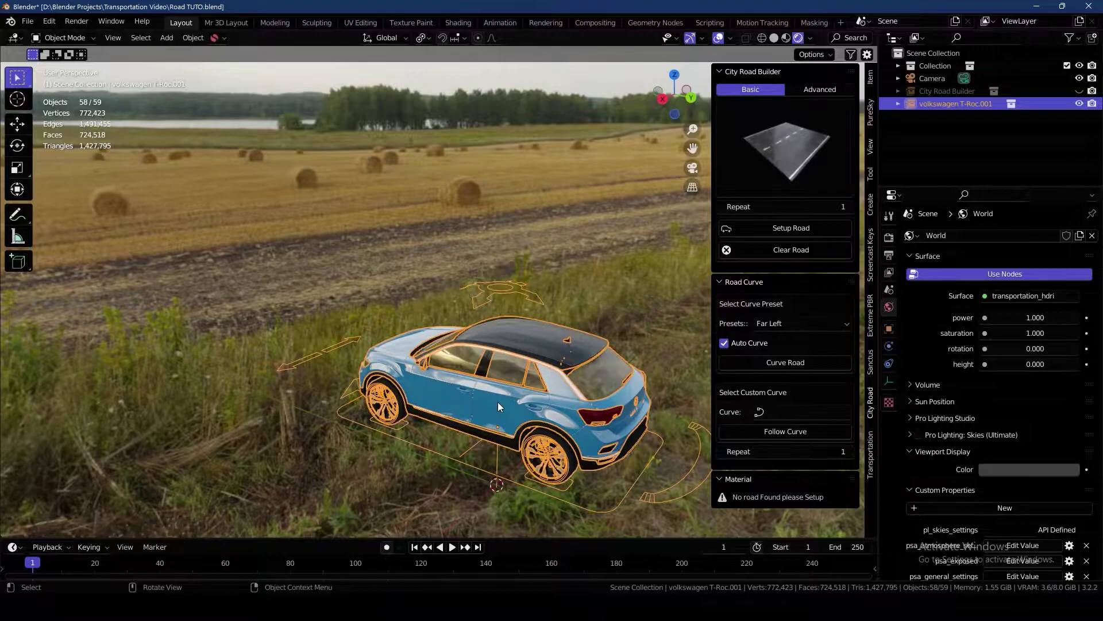
scroll(487, 278, "down", 1)
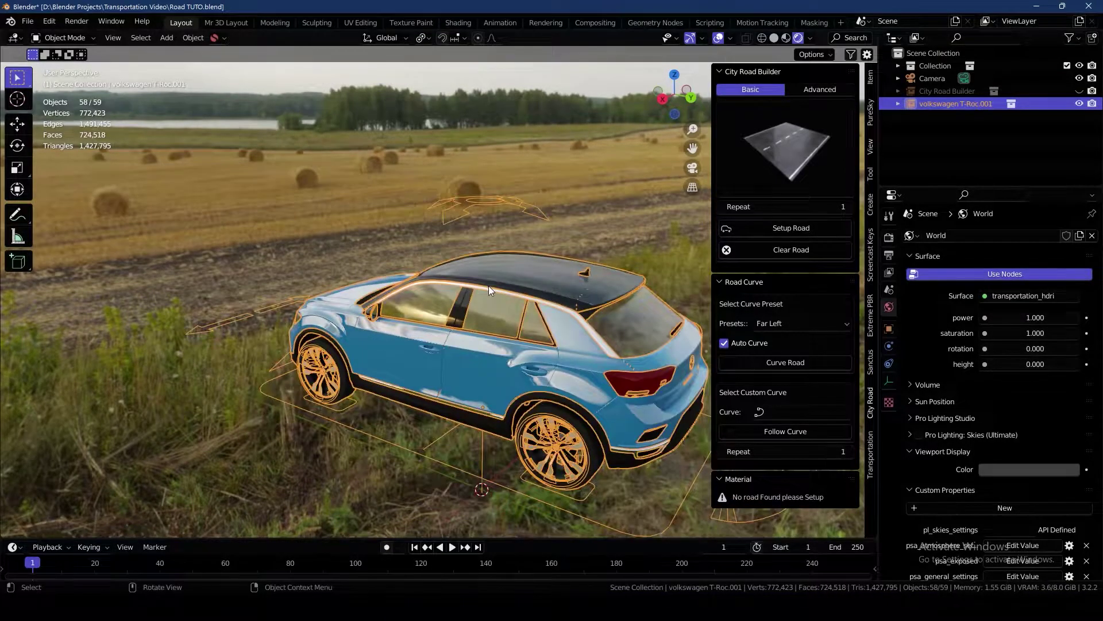
Switch the viewport to solid shading, and make the Volkswagen T-Roc editable for animation with the Transportation add-on.
left_click(774, 39)
key("n")
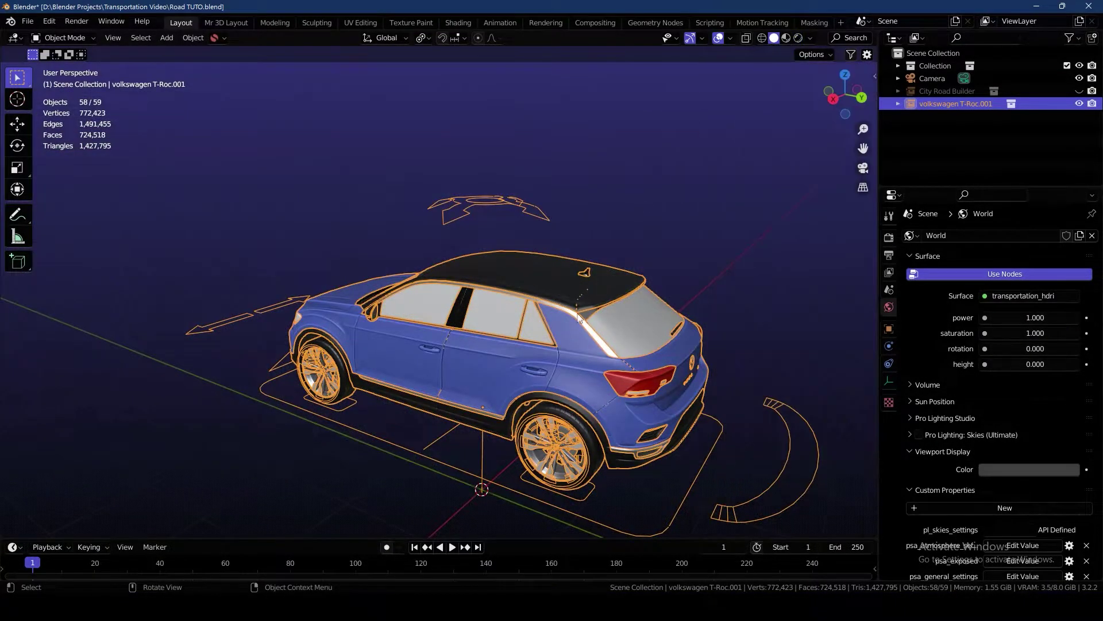
middle_click_drag(578, 295, 492, 315)
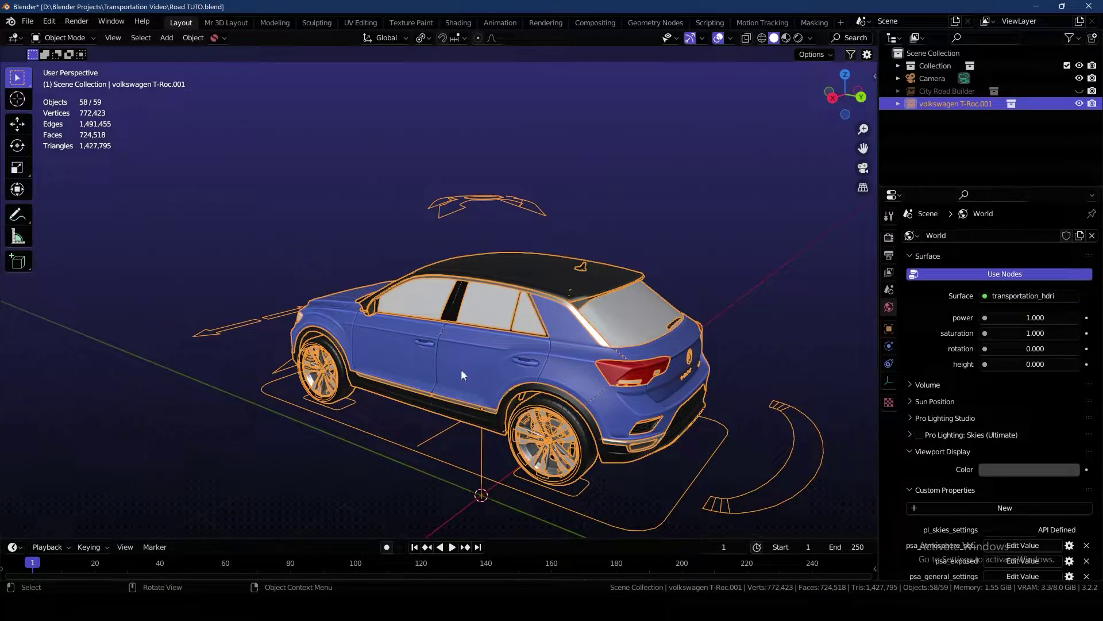
key("n")
left_click(870, 454)
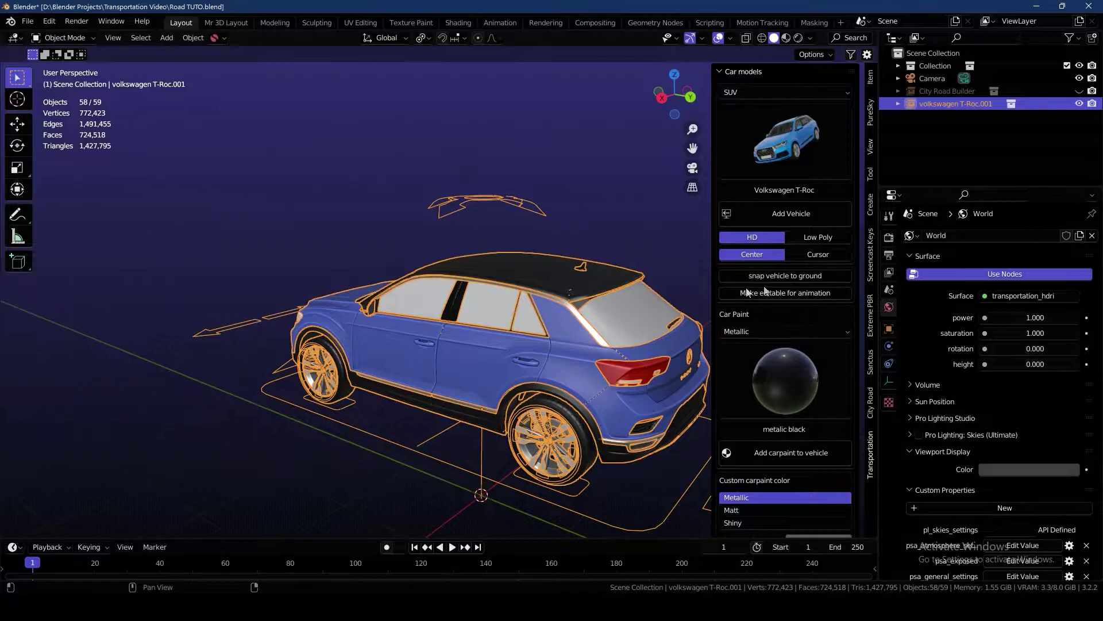
left_click(760, 293)
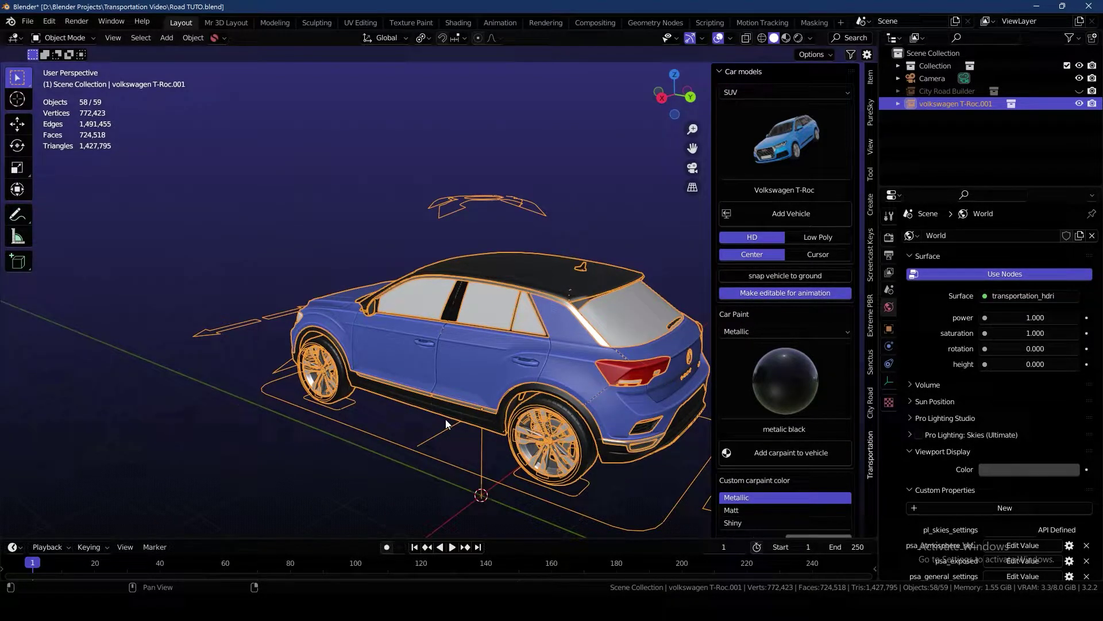
Select the Car Rig armature and switch it to Pose Mode.
middle_click_drag(446, 419, 464, 365)
left_click(450, 459)
scroll(466, 365, "down", 1)
key("n")
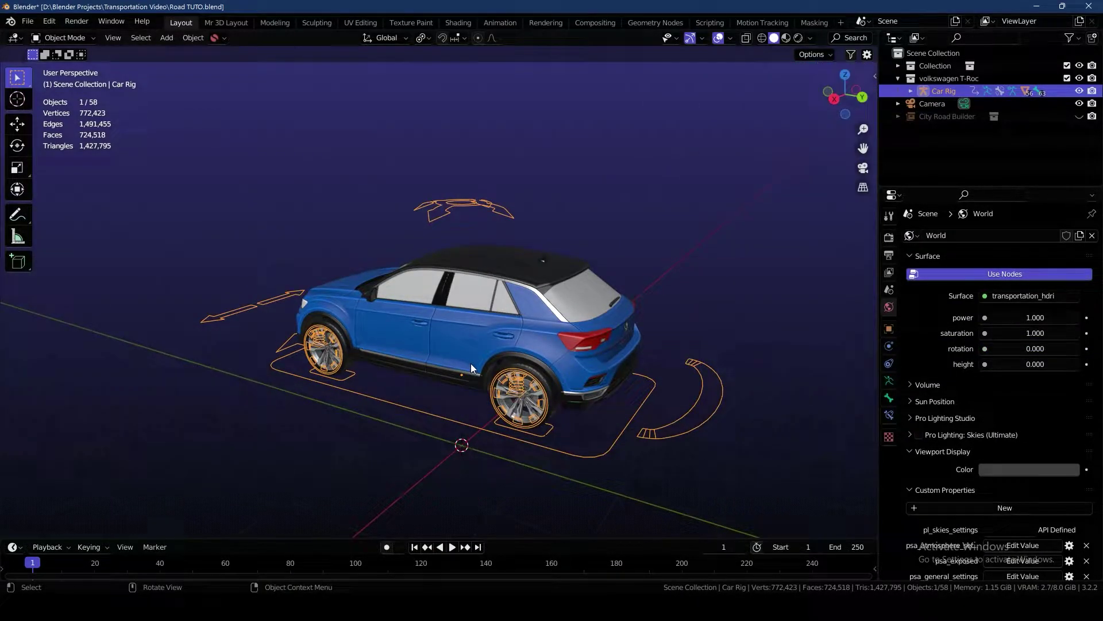
middle_click_drag(470, 364, 523, 433)
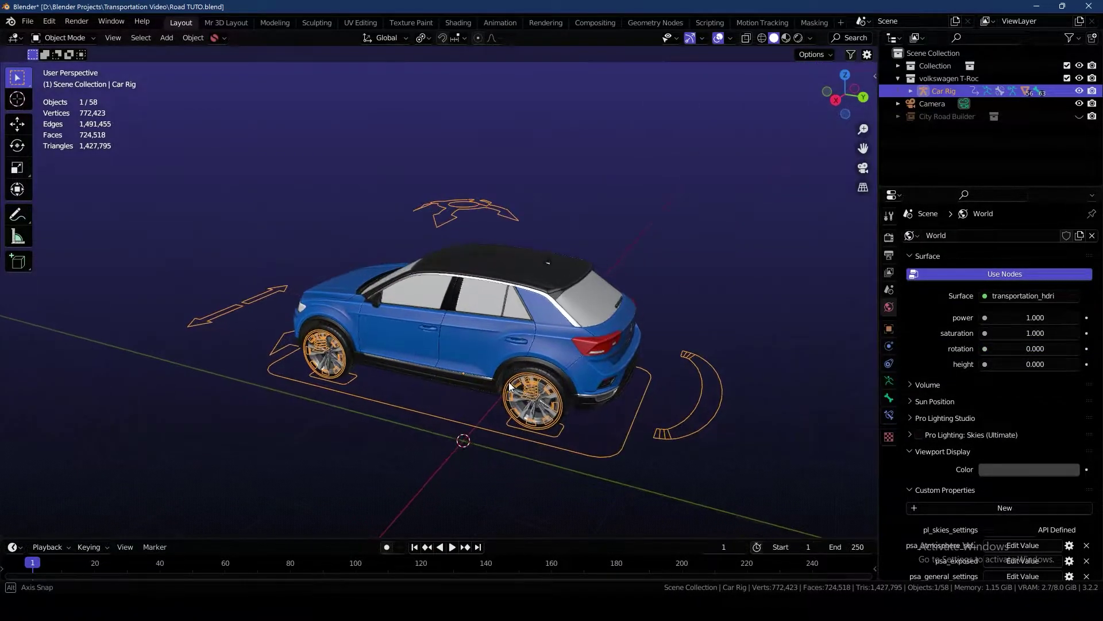
left_click(65, 38)
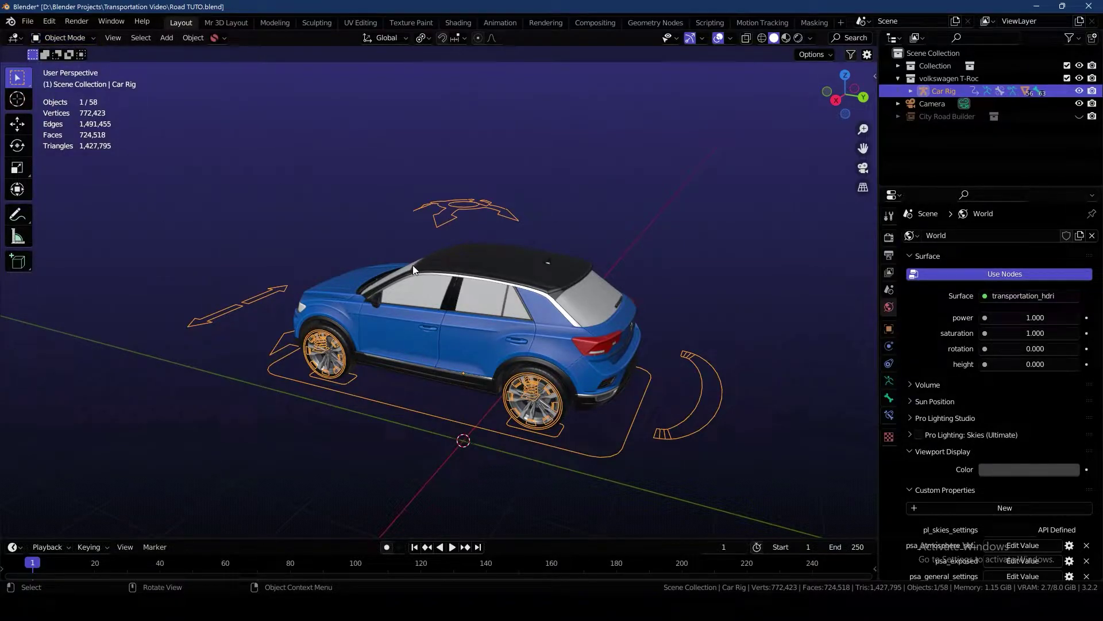
key("ctrl+Tab")
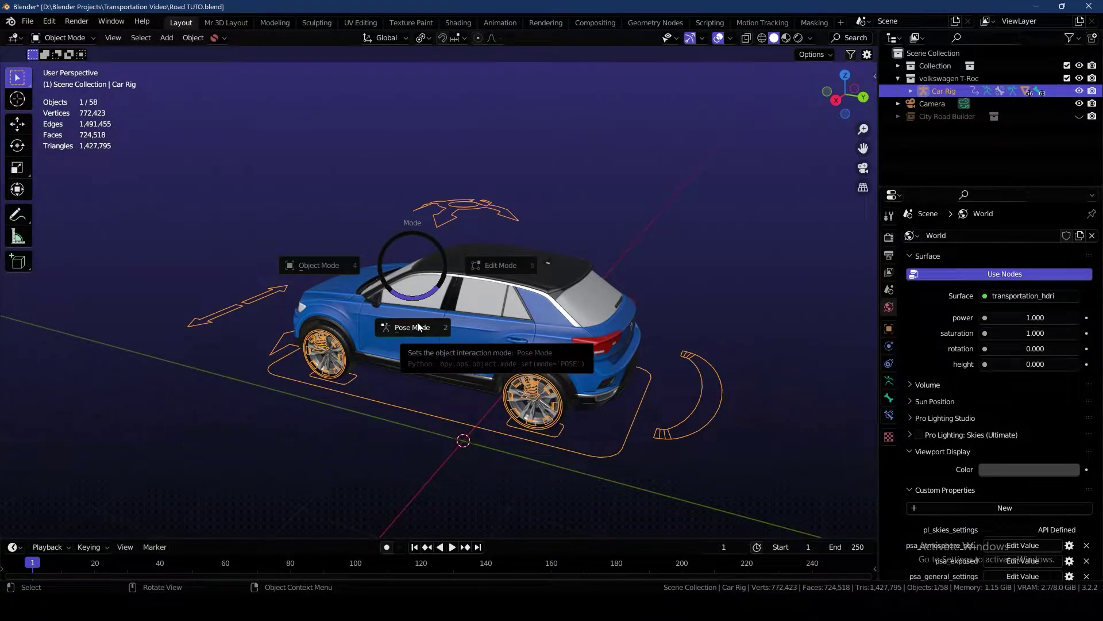
left_click(409, 277)
key("ctrl+Tab")
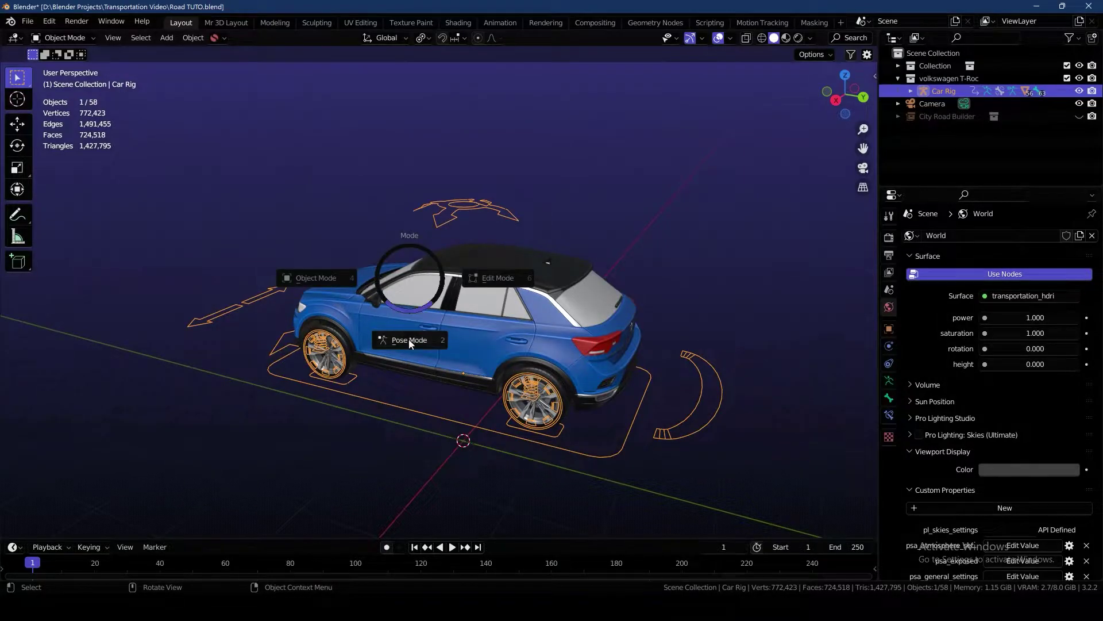
left_click(408, 341)
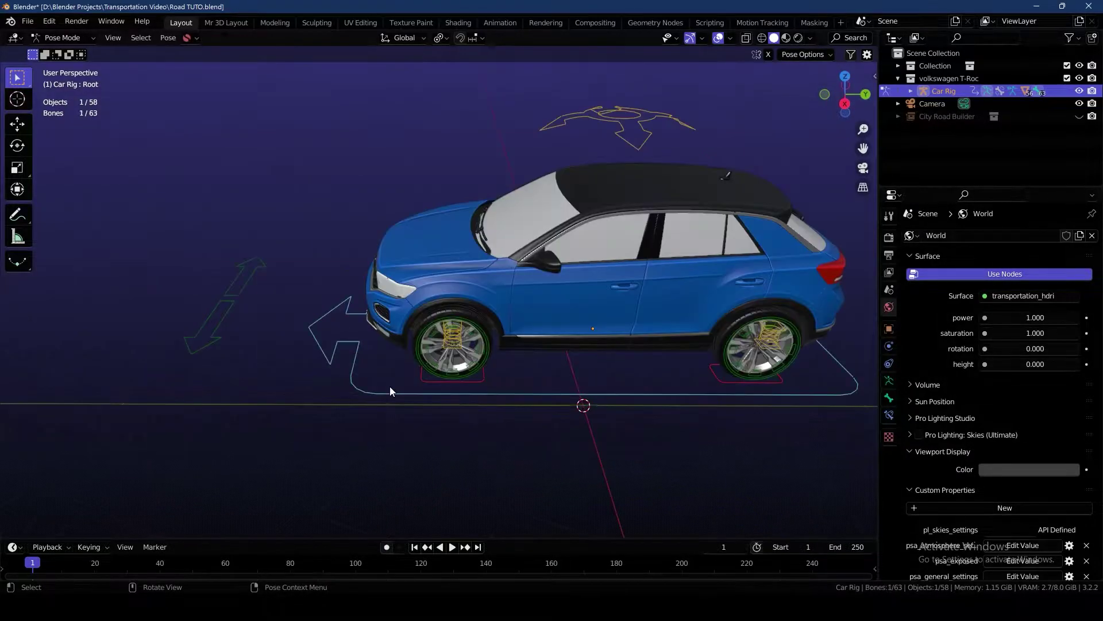
Try moving the car rig's Root control along the Y axis.
middle_click_drag(403, 392, 530, 384)
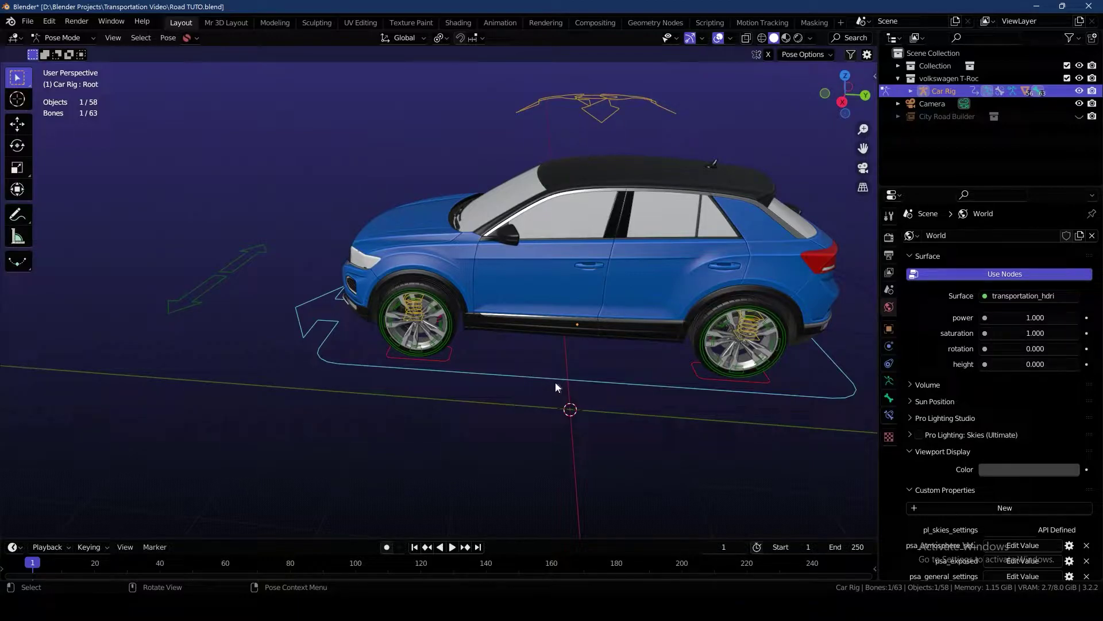
middle_click_drag(577, 388, 514, 366)
key("g")
key("y")
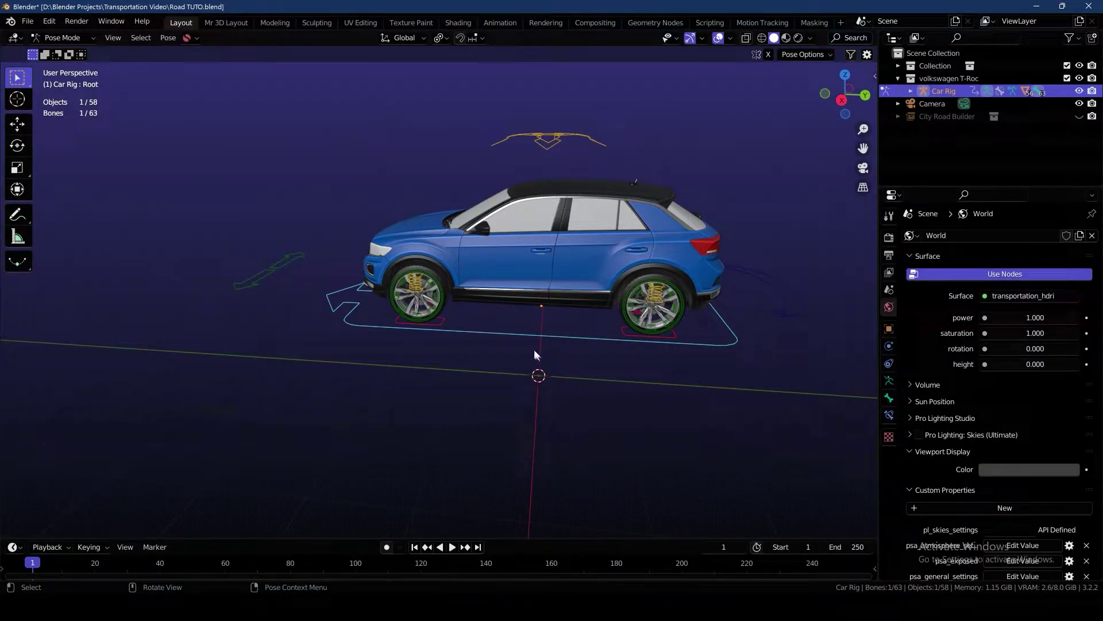
Select the rear wheel damper and front wheel bones in turn, and try moving the Suspension control above the roof.
middle_click_drag(534, 350, 519, 335)
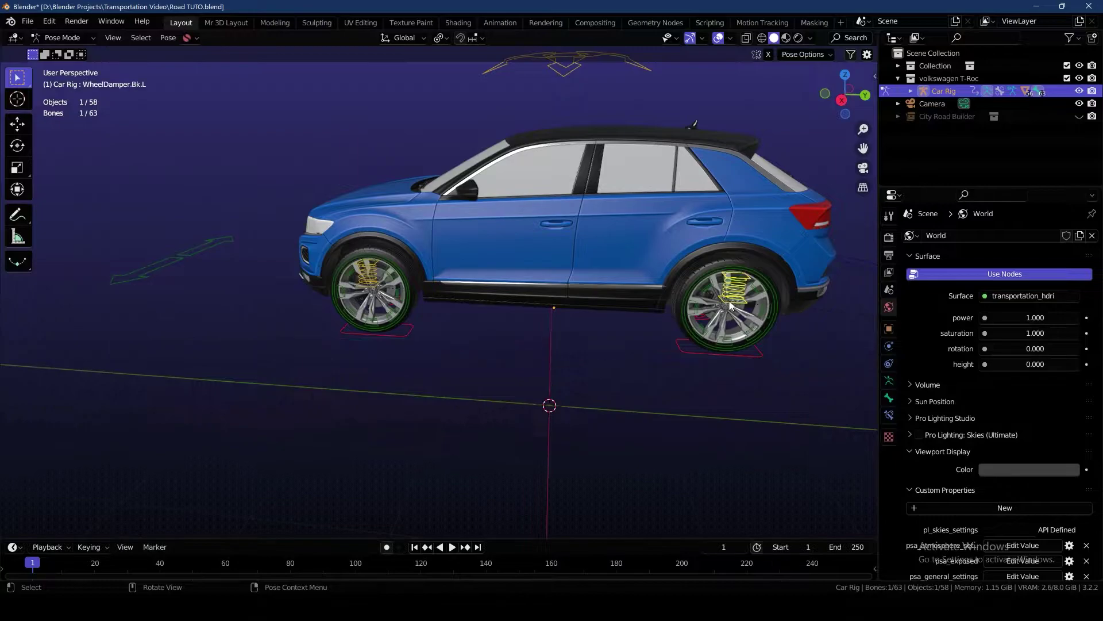
right_click(730, 313)
left_click(406, 311)
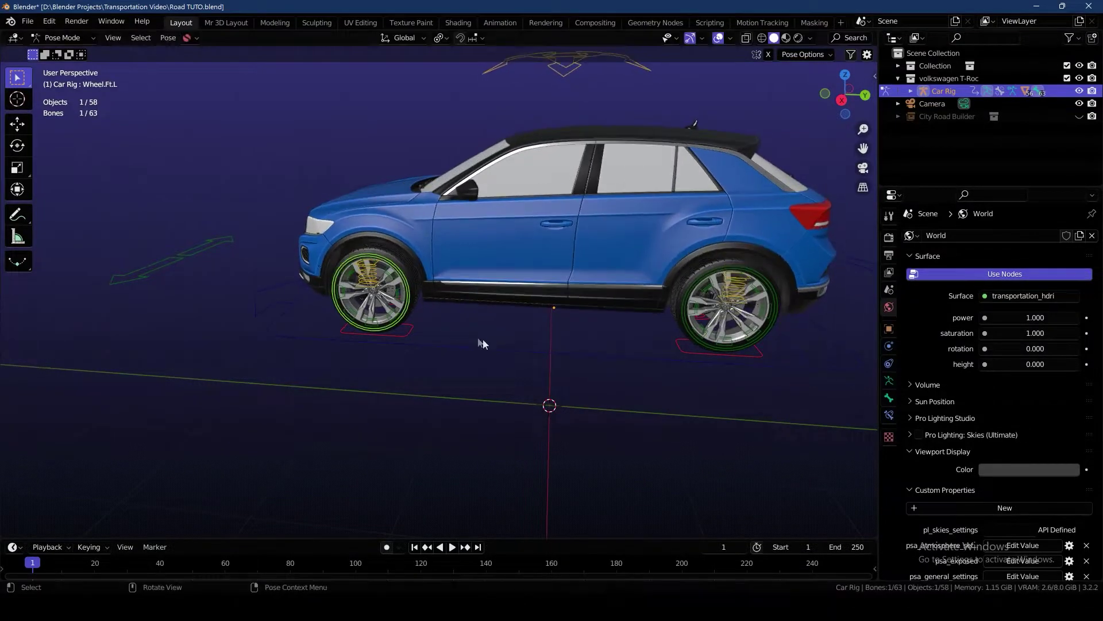
middle_click_drag(709, 353, 550, 212)
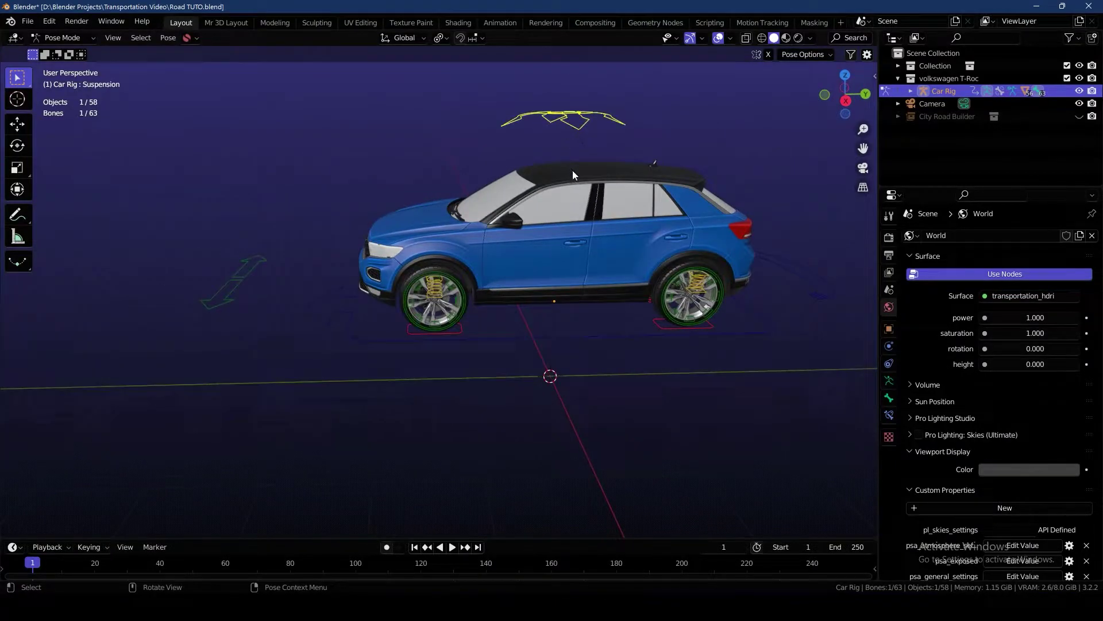
key("g")
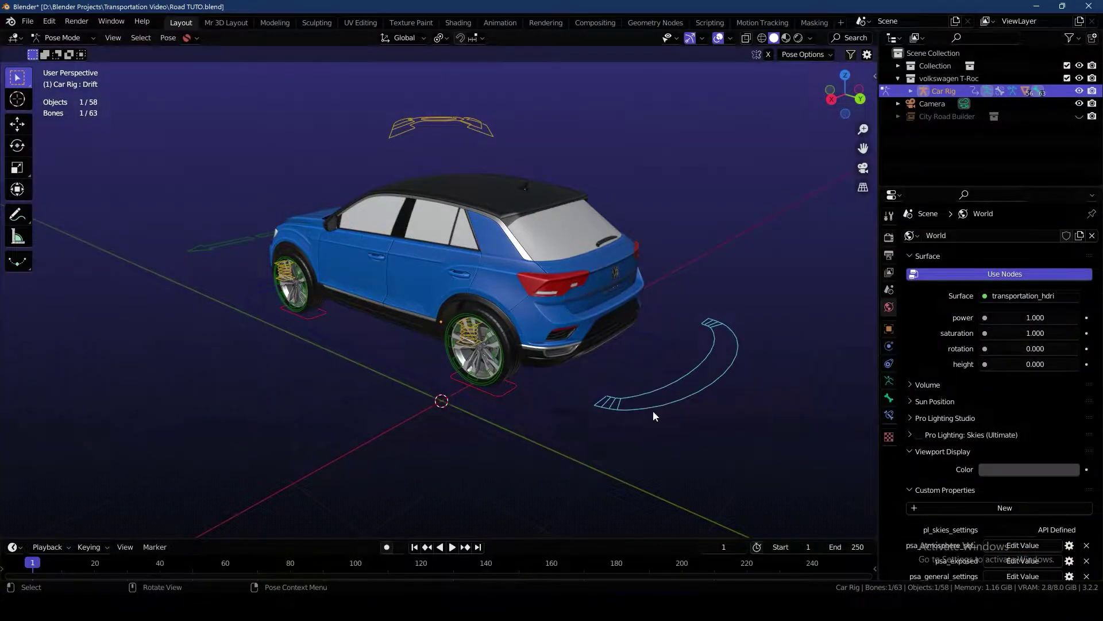
Try rotating the Drift control behind the car, viewing the swing from the rear and the front.
middle_click_drag(653, 410, 573, 398)
key("r")
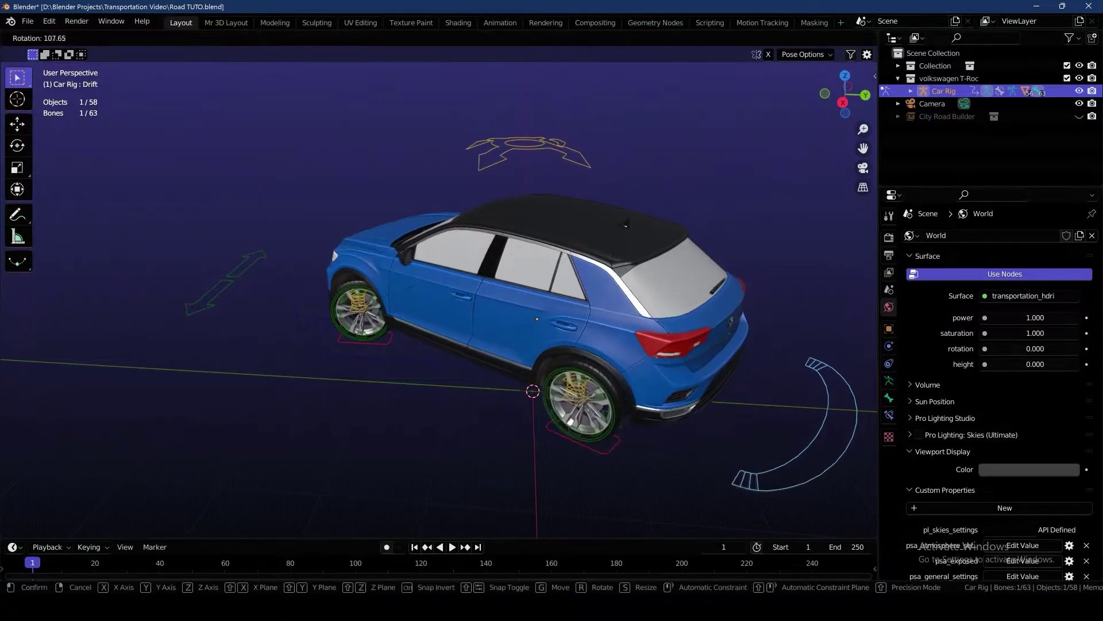
right_click(611, 140)
middle_click_drag(531, 282, 596, 325)
key("r")
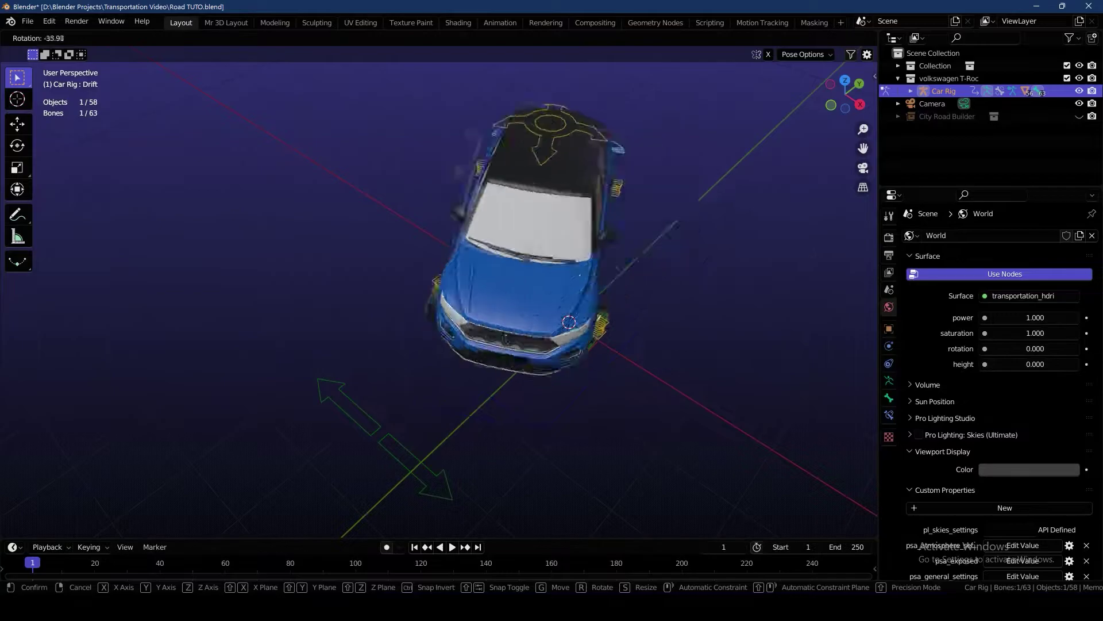
Try moving the Steering control in front of the car and the GroundSensor.Ft.L control under the front wheel.
middle_click_drag(667, 368, 658, 339)
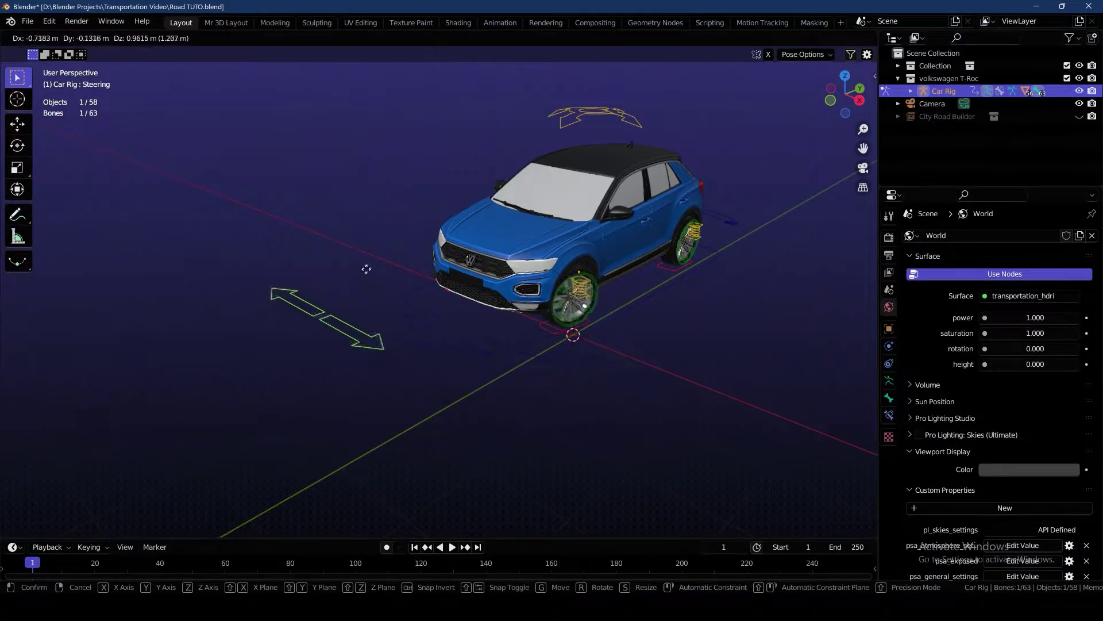
middle_click_drag(579, 348, 534, 333)
left_click(495, 321)
key("g")
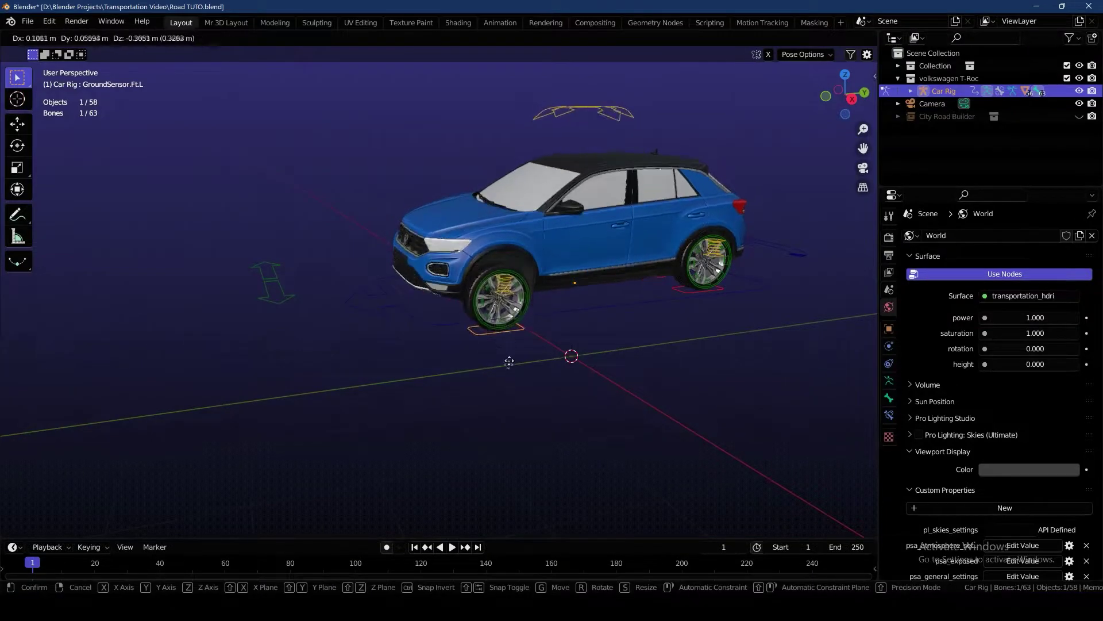
mouse_move(508, 327)
left_mouse_down()
mouse_move(491, 316)
mouse_move(498, 307)
left_mouse_up()
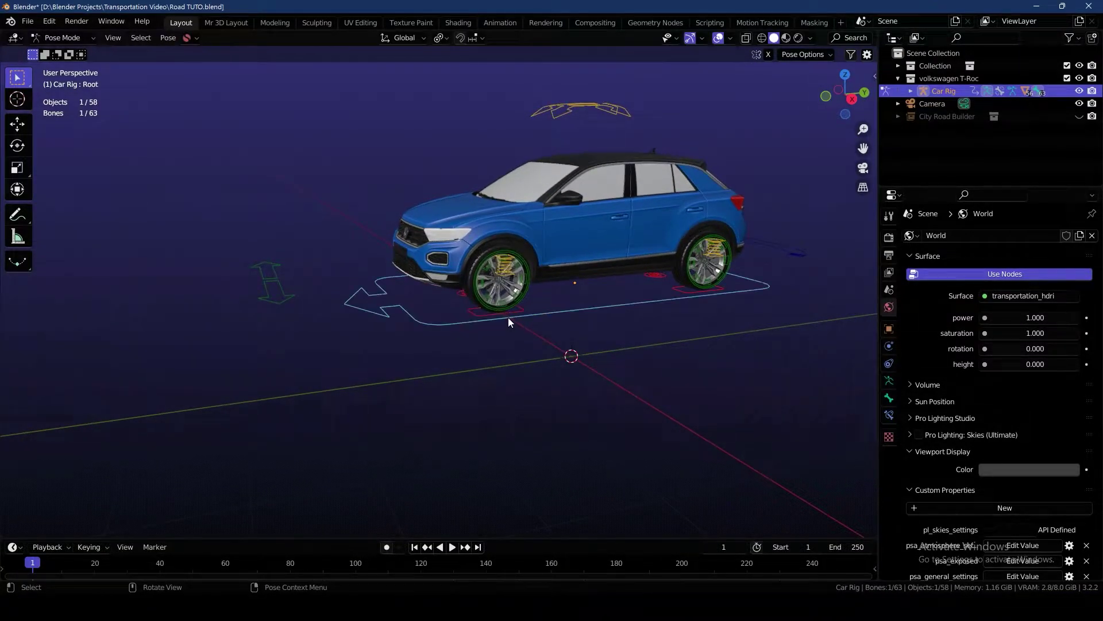
Show the City Road Builder road in the scene and switch the viewport to rendered shading.
middle_click_drag(508, 320, 502, 323)
left_click(1080, 116)
middle_click_drag(591, 346, 455, 393)
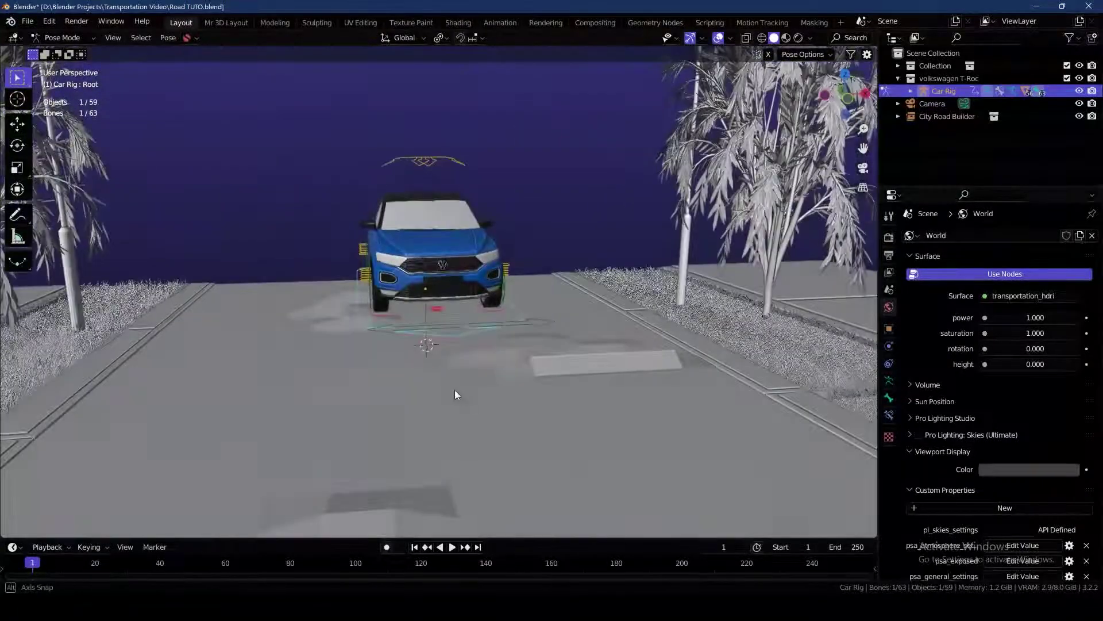
left_click(798, 38)
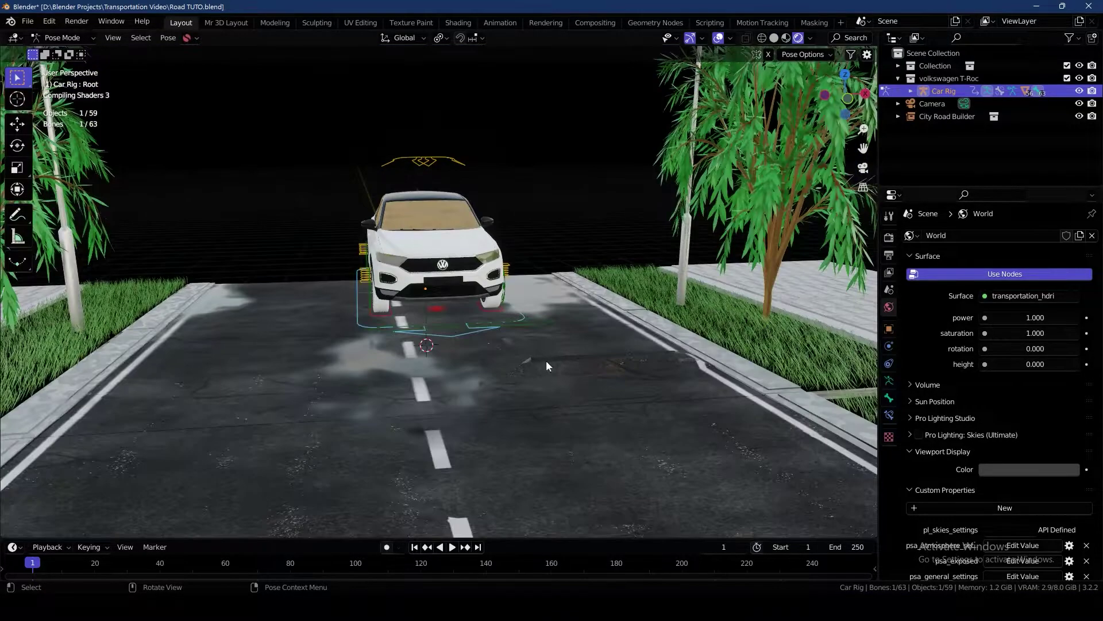
middle_click_drag(546, 361, 428, 356)
mouse_move(496, 358)
middle_mouse_down()
mouse_move(466, 341)
mouse_move(552, 342)
mouse_move(505, 342)
middle_mouse_up()
Snap the car to the ground using the Transportation add-on.
key("n")
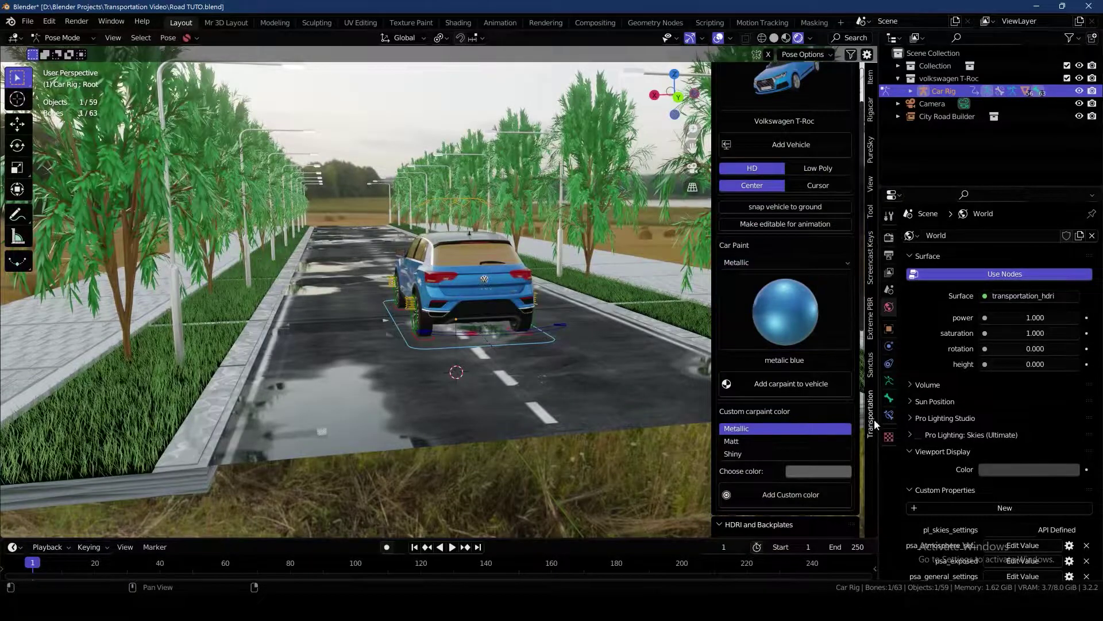
scroll(789, 345, "up", 3)
left_click(770, 277)
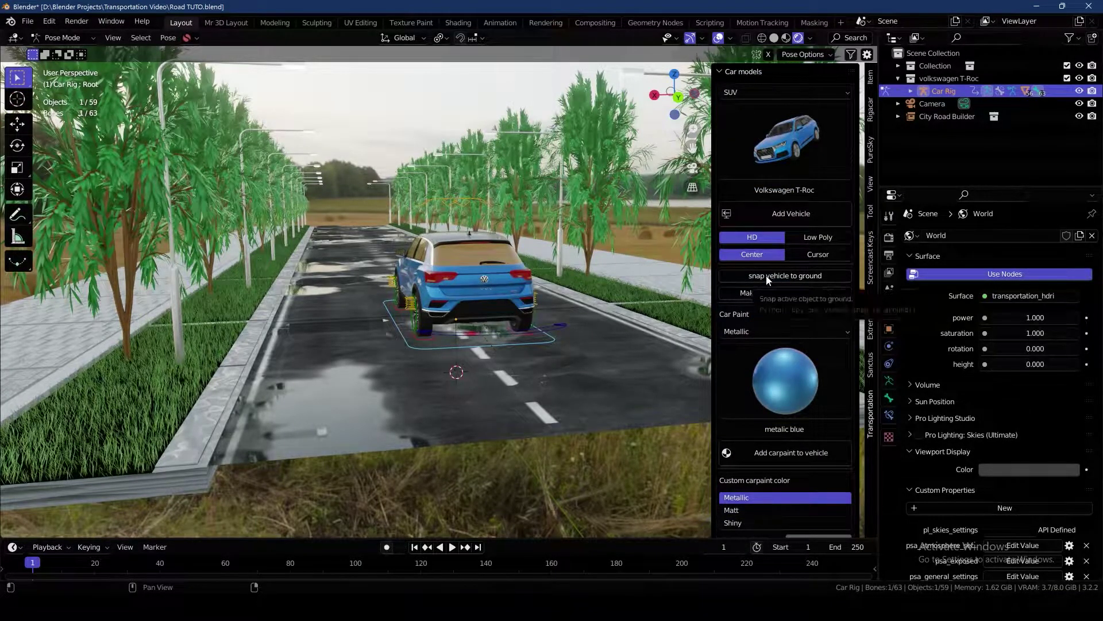
Move the car rig's Root control along X into the lane beside the dashed line and shift it along Y.
middle_click_drag(437, 391, 418, 417)
key("g")
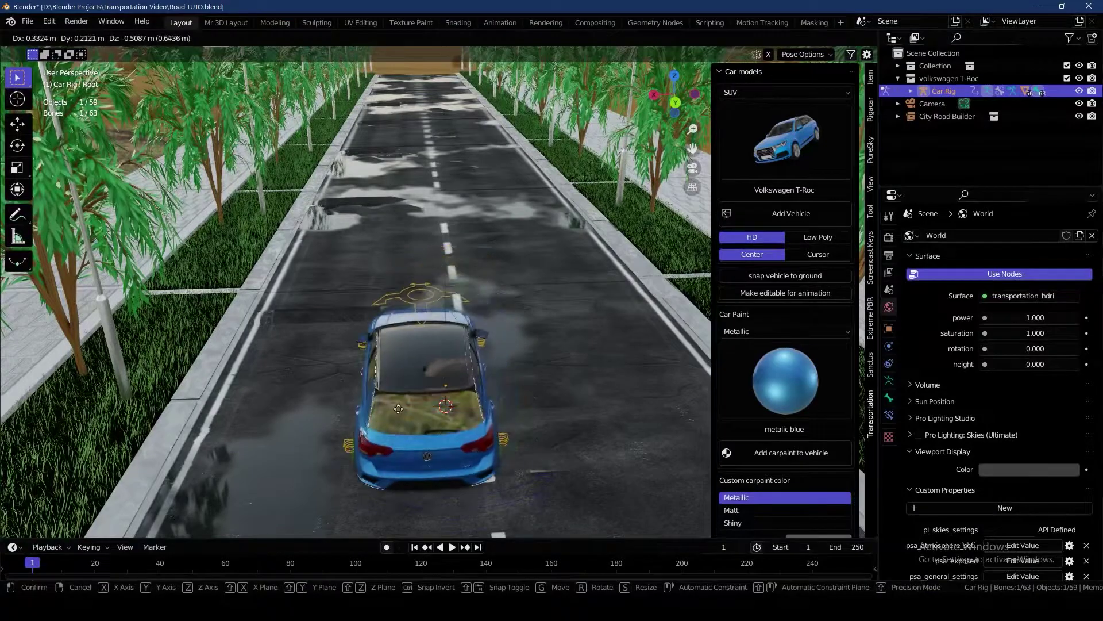
key("x")
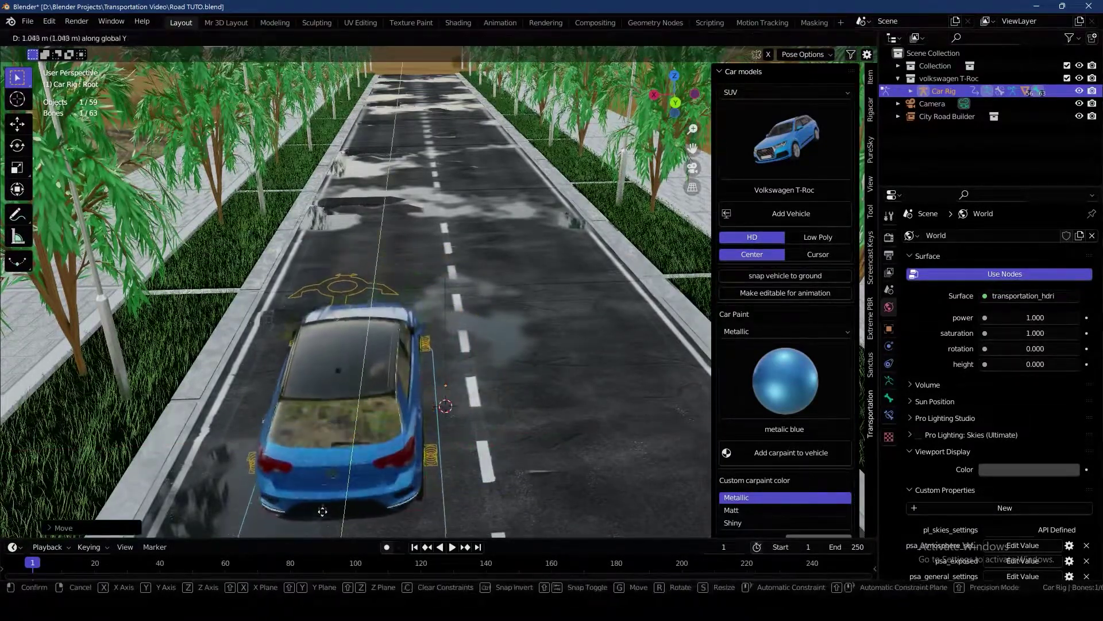
left_click(321, 306)
middle_click_drag(321, 307, 366, 285)
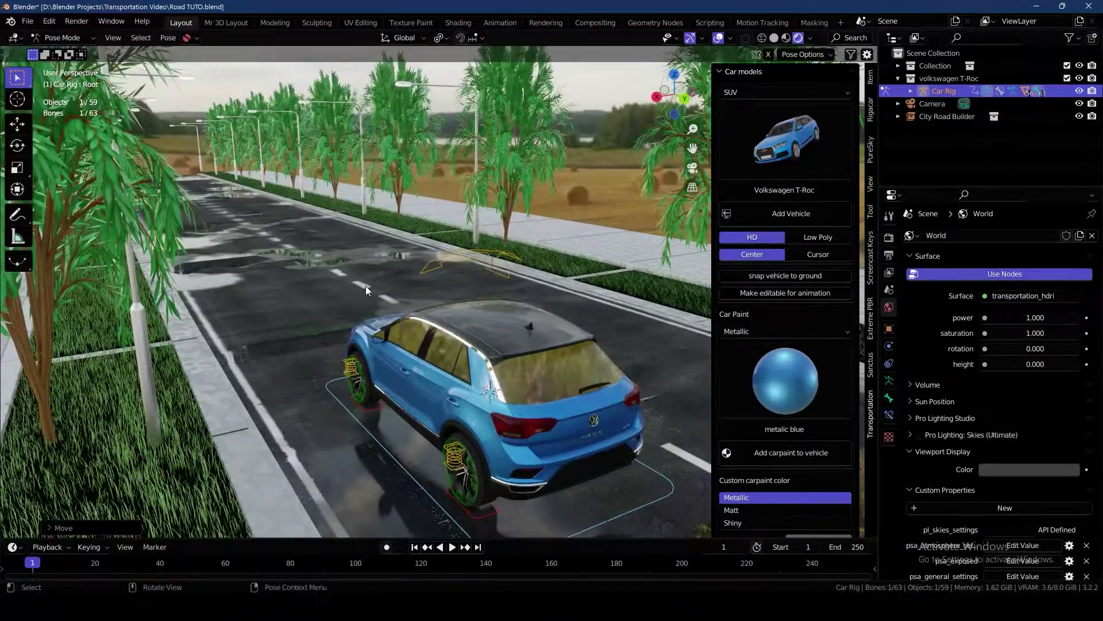
middle_click_drag(378, 318, 458, 247)
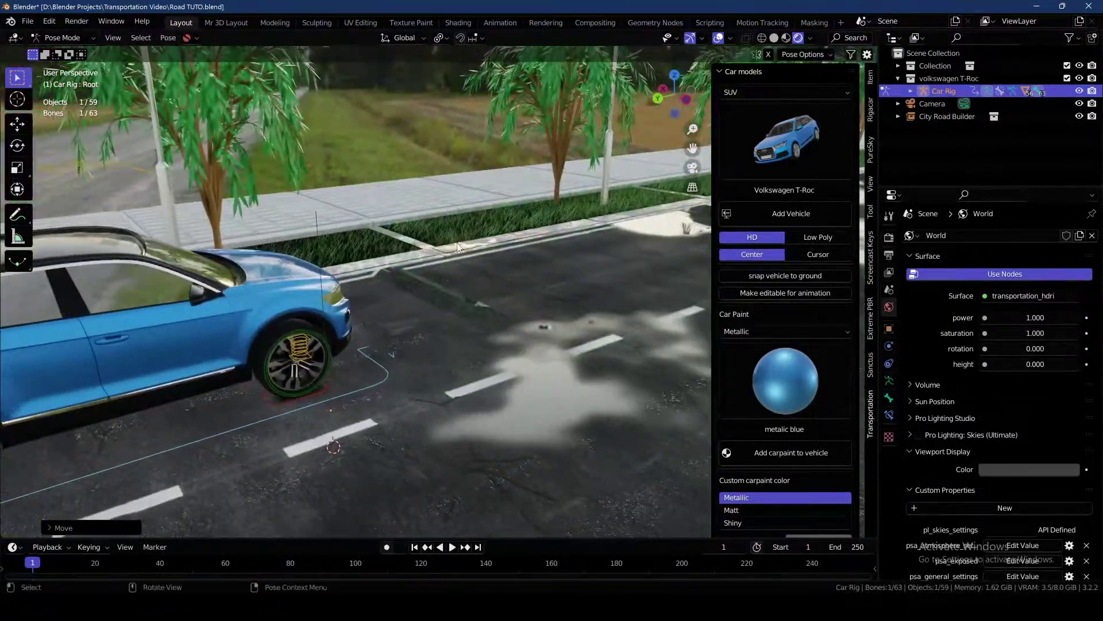
Assign road.001 as the ground for the front axle sensor in the Rigacar Ground Sensors settings.
left_click(871, 112)
left_click(726, 208)
scroll(770, 246, "down", 2)
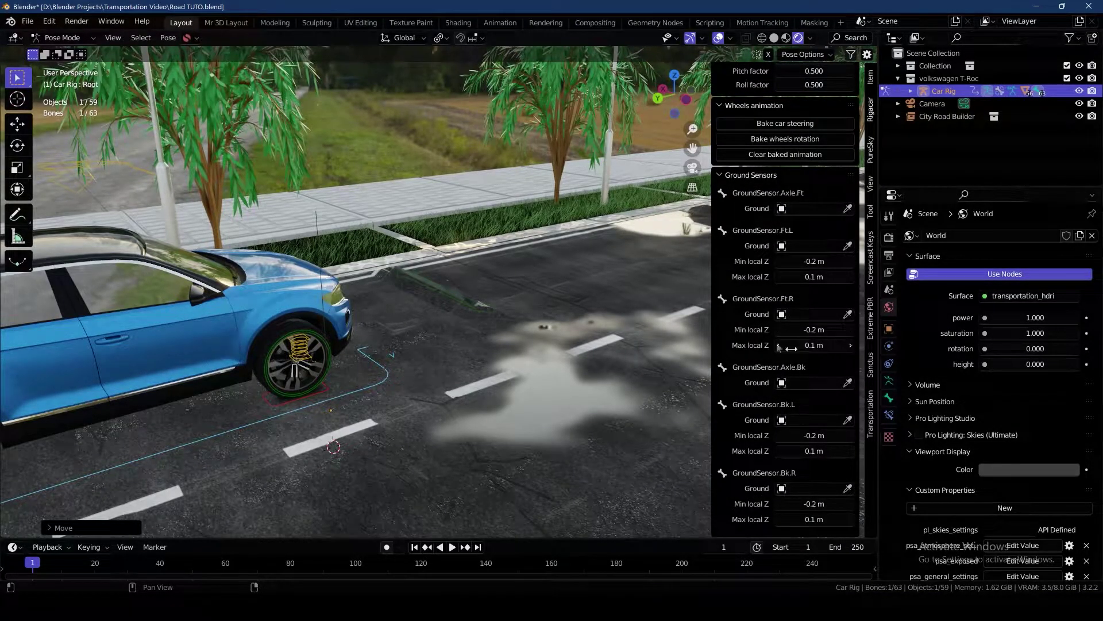
middle_click_drag(426, 380, 457, 352)
mouse_move(545, 299)
middle_mouse_down()
mouse_move(515, 300)
mouse_move(556, 313)
middle_mouse_up()
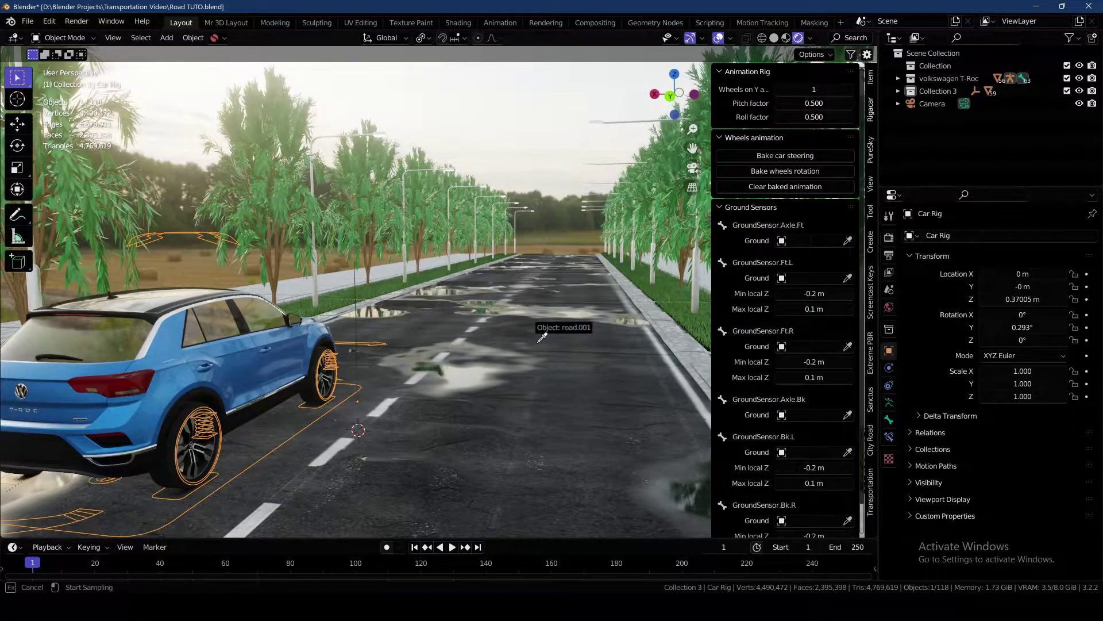
left_click(537, 344)
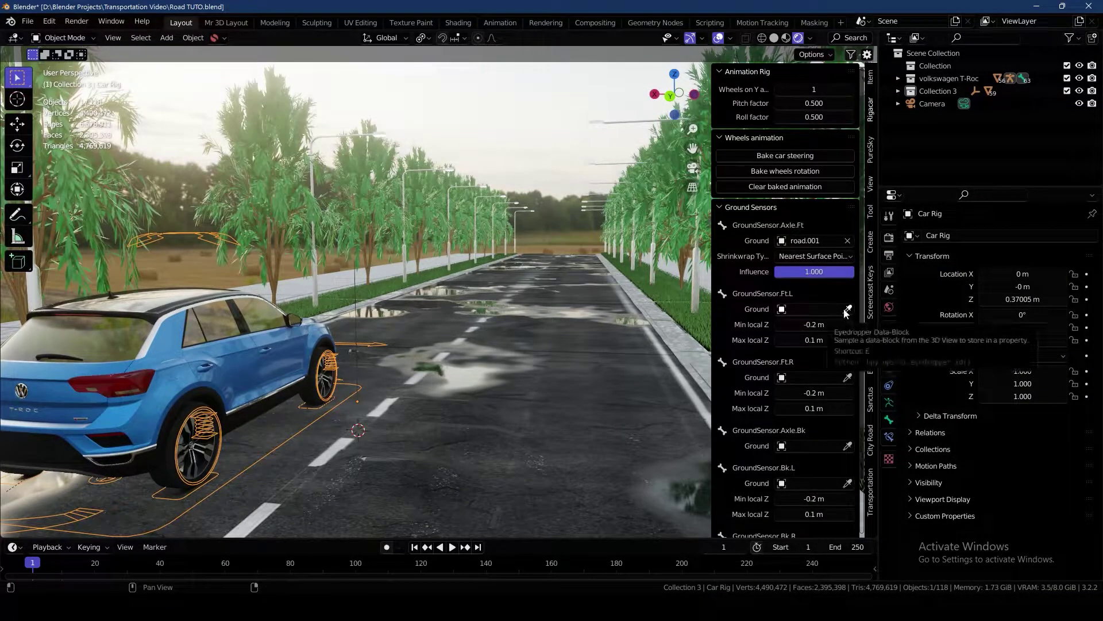
Assign road.001 as the ground for the remaining sensors: Ft.L, Ft.R, Axle.Bk, Bk.L and Bk.R.
left_click(604, 400)
scroll(604, 400, "down", 2)
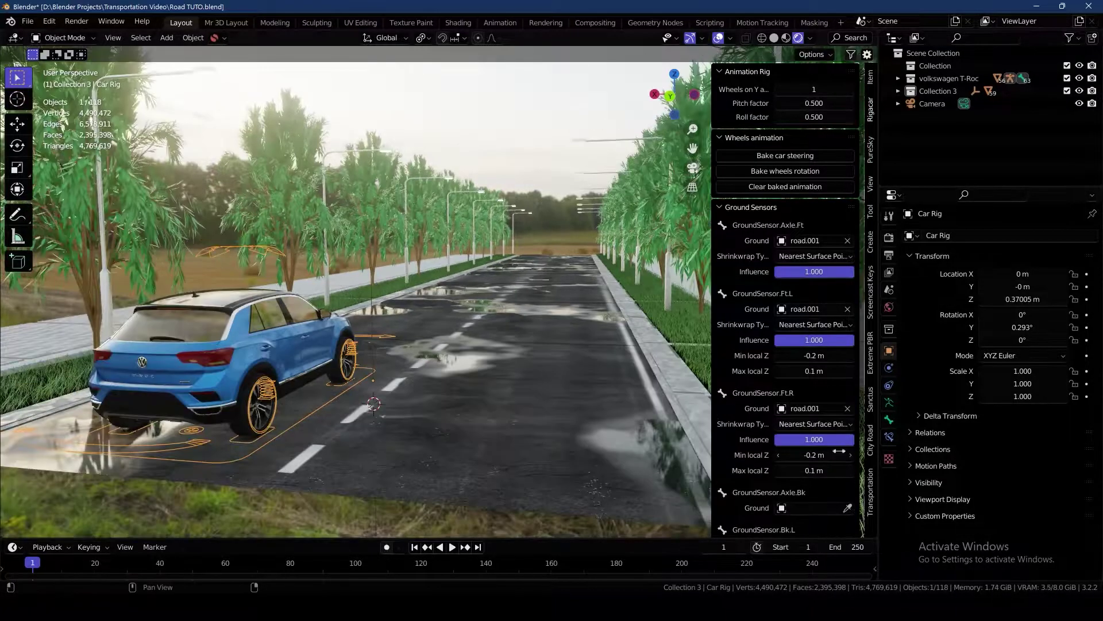
scroll(830, 444, "down", 4)
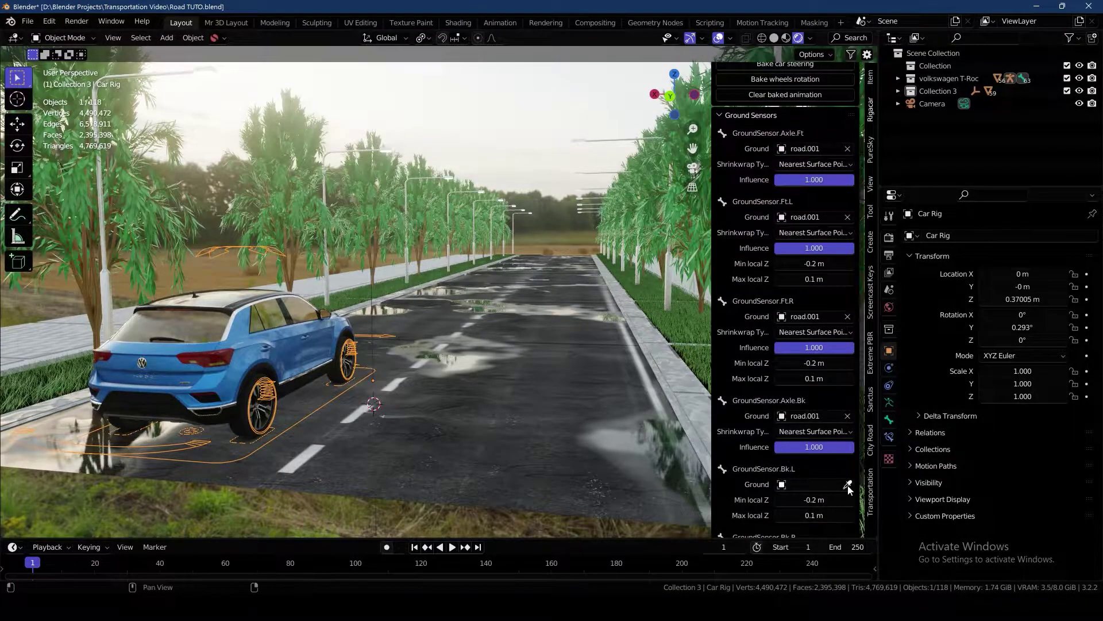
scroll(466, 387, "down", 2)
scroll(823, 487, "down", 4)
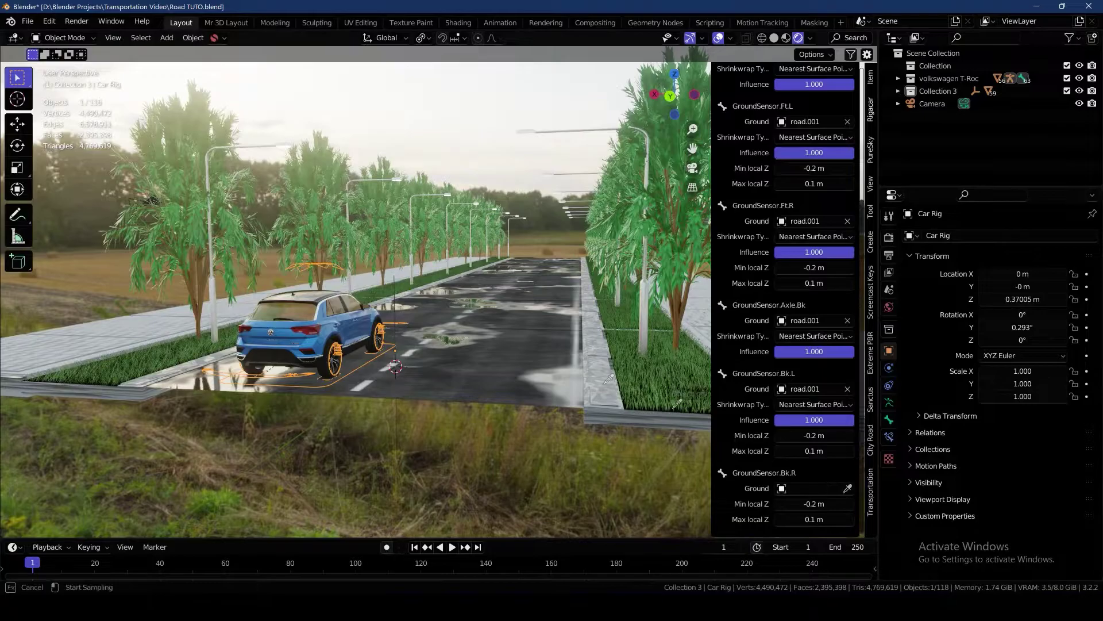
scroll(522, 353, "up", 3)
scroll(805, 345, "up", 8)
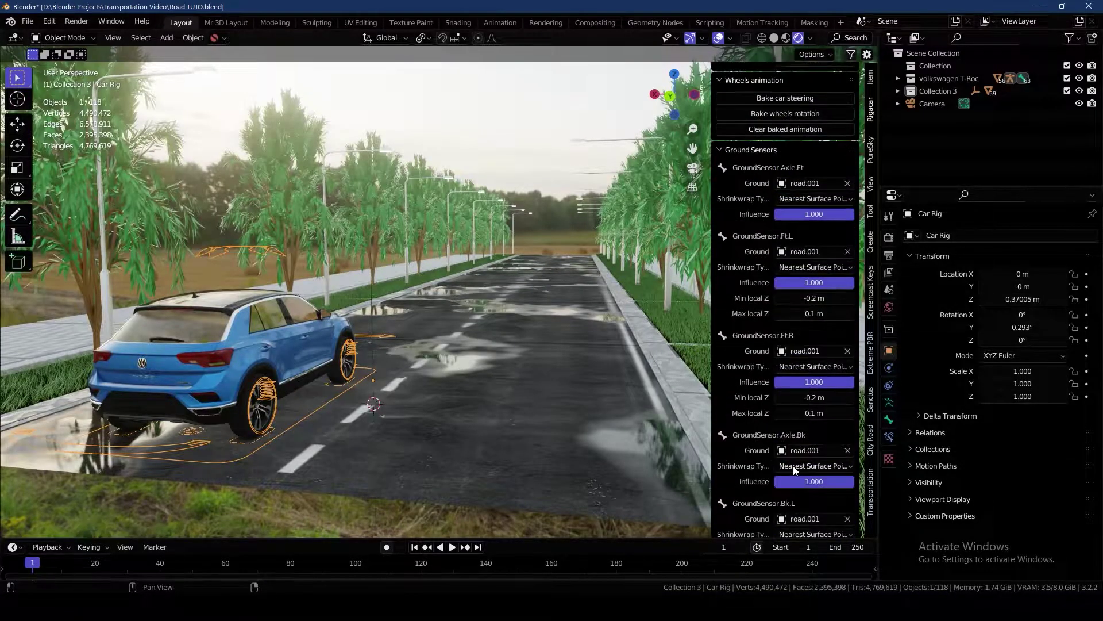
Try moving the car rig's Root control along Y over the road in the rendered view.
middle_click_drag(399, 368, 421, 382)
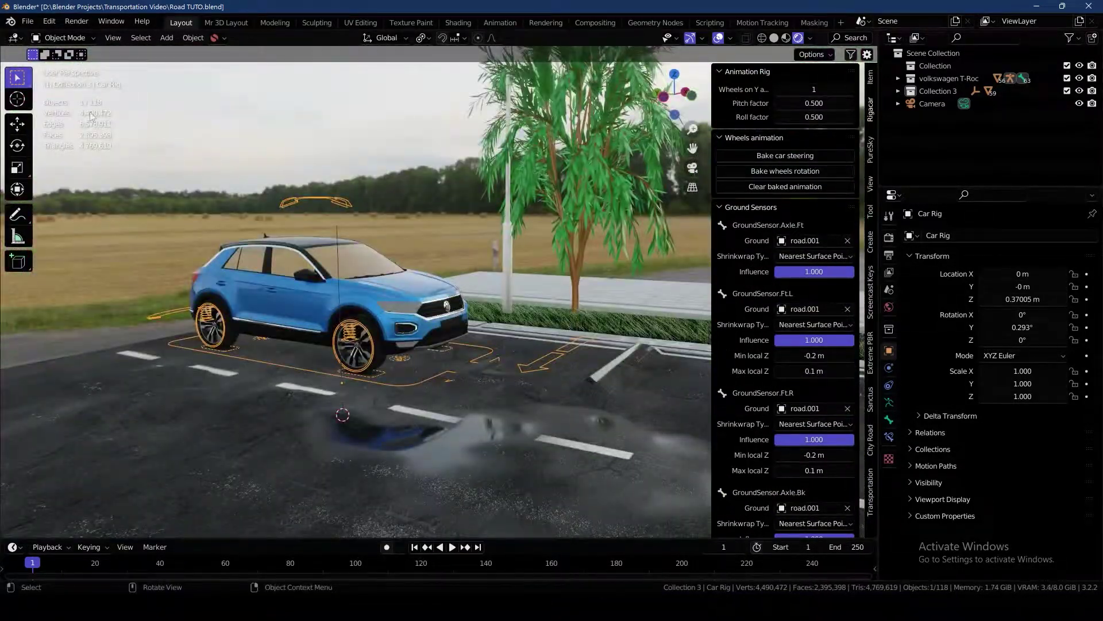
middle_click_drag(389, 385, 417, 435)
key("g")
key("y")
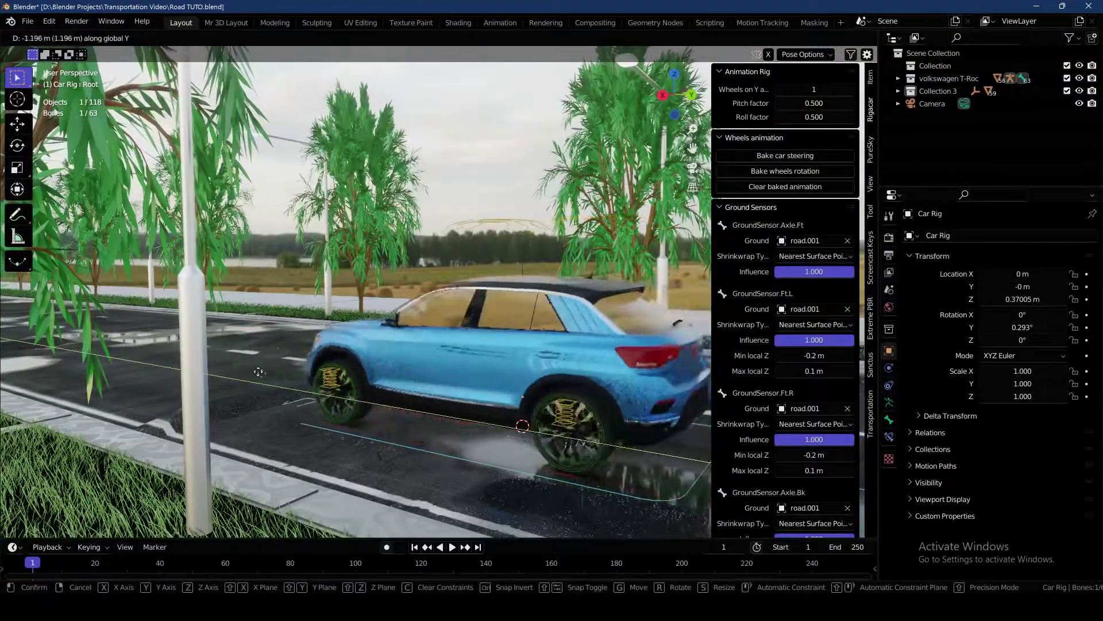
right_click(335, 364)
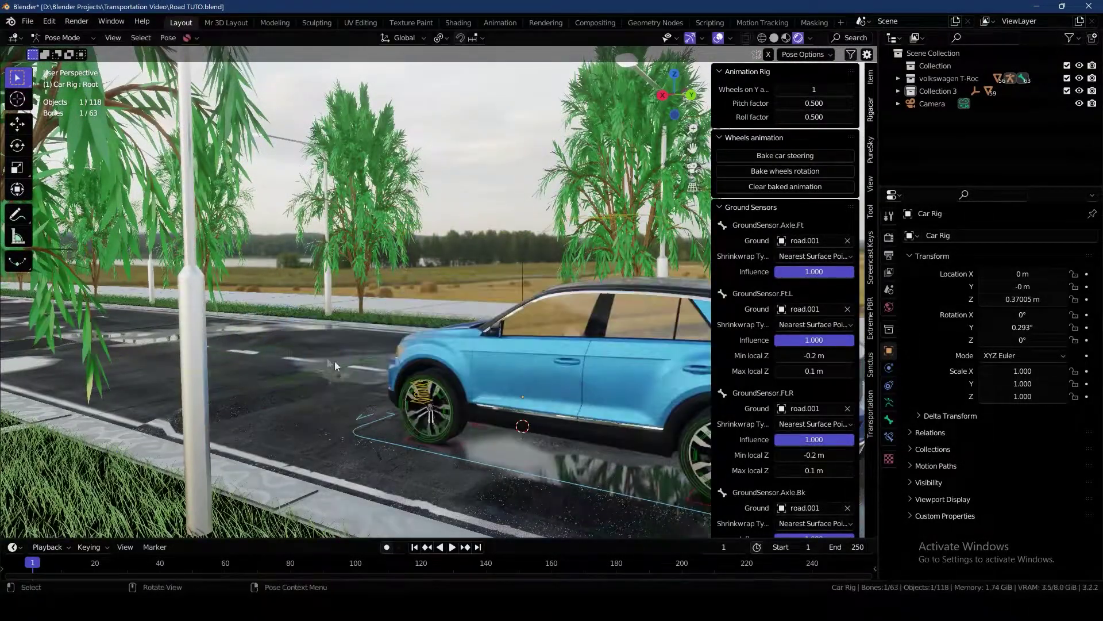
middle_click_drag(337, 365, 421, 366)
key("g")
key("y")
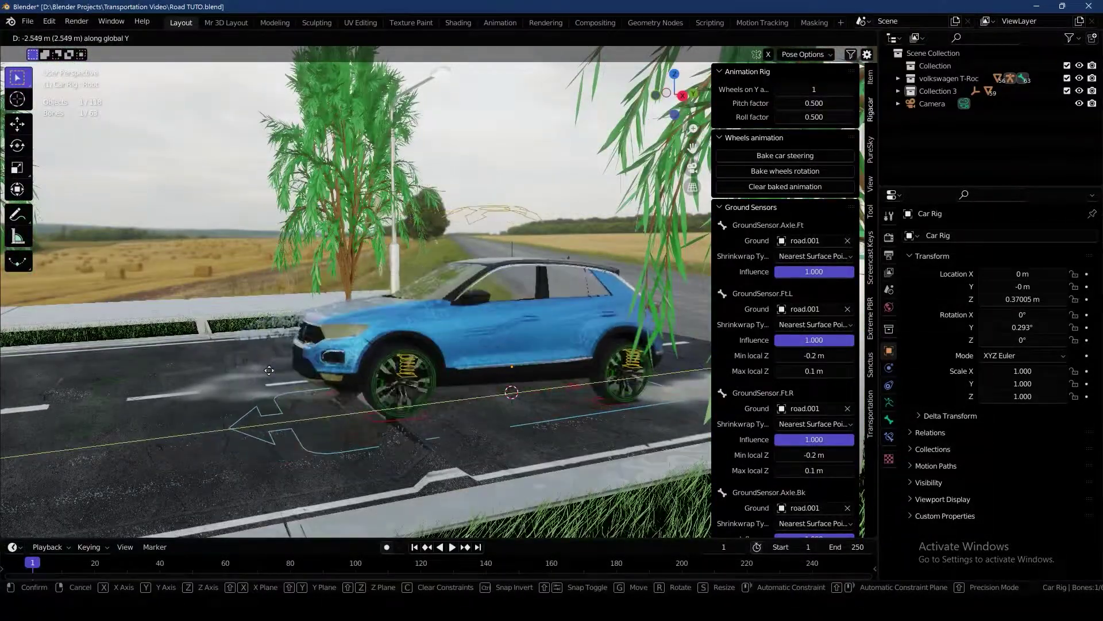
right_click(311, 377)
middle_click_drag(340, 377, 361, 367, "shift")
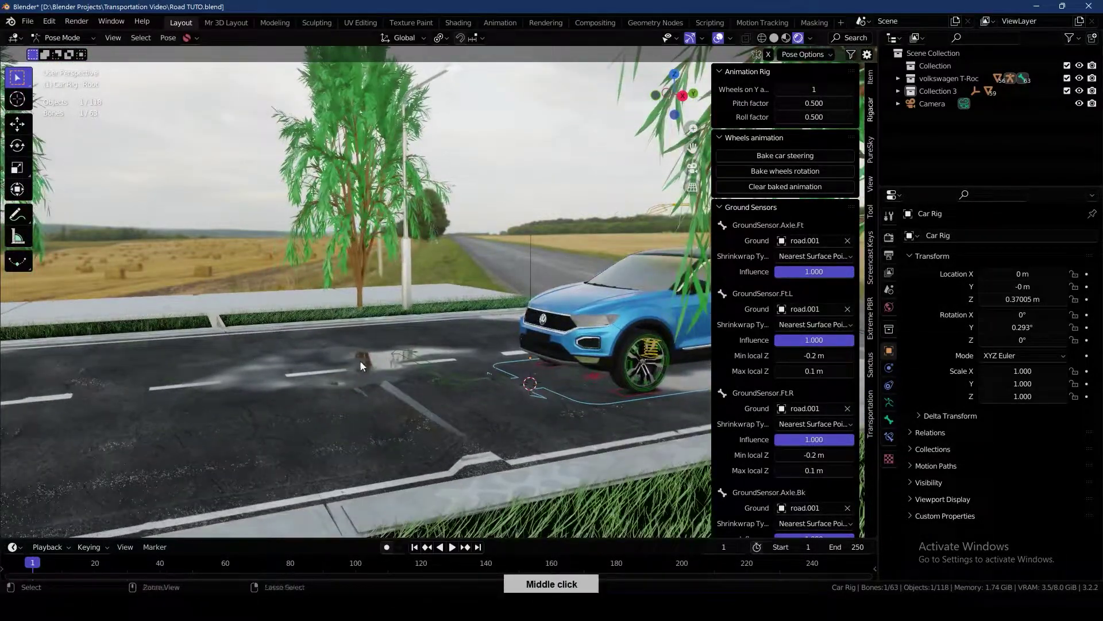
Switch the viewport to solid shading and try moving the Root control along Y over the road bumps, viewed from several angles.
left_click(775, 38)
key("g")
key("y")
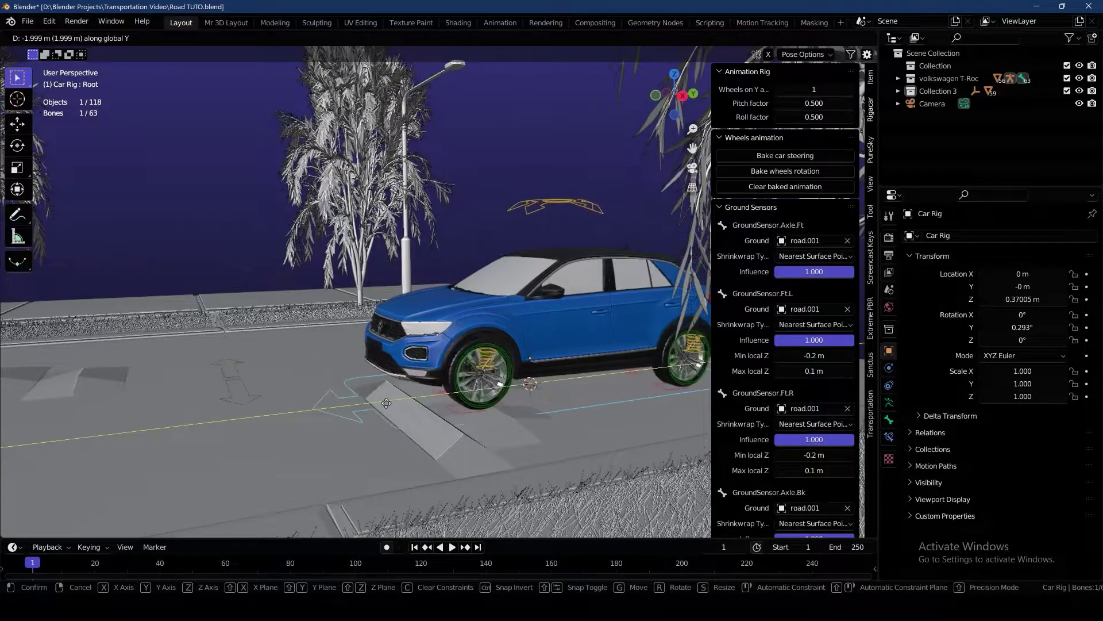
key("Escape")
middle_click_drag(422, 401, 515, 373)
key("g")
key("y")
key("Escape")
middle_click_drag(609, 378, 489, 381)
key("g")
key("y")
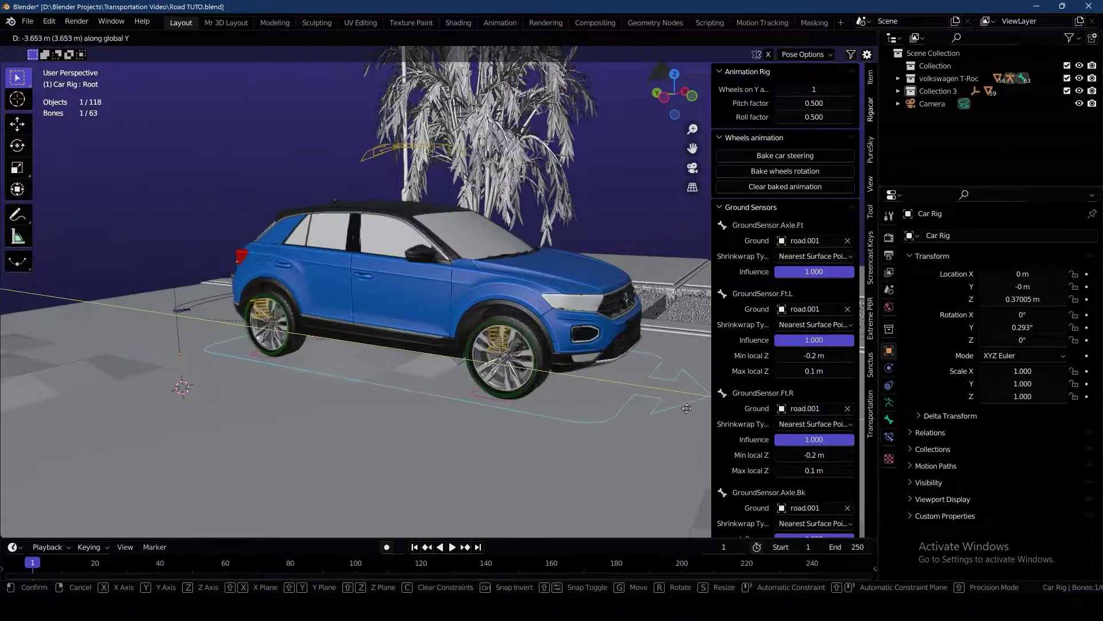
key("Escape")
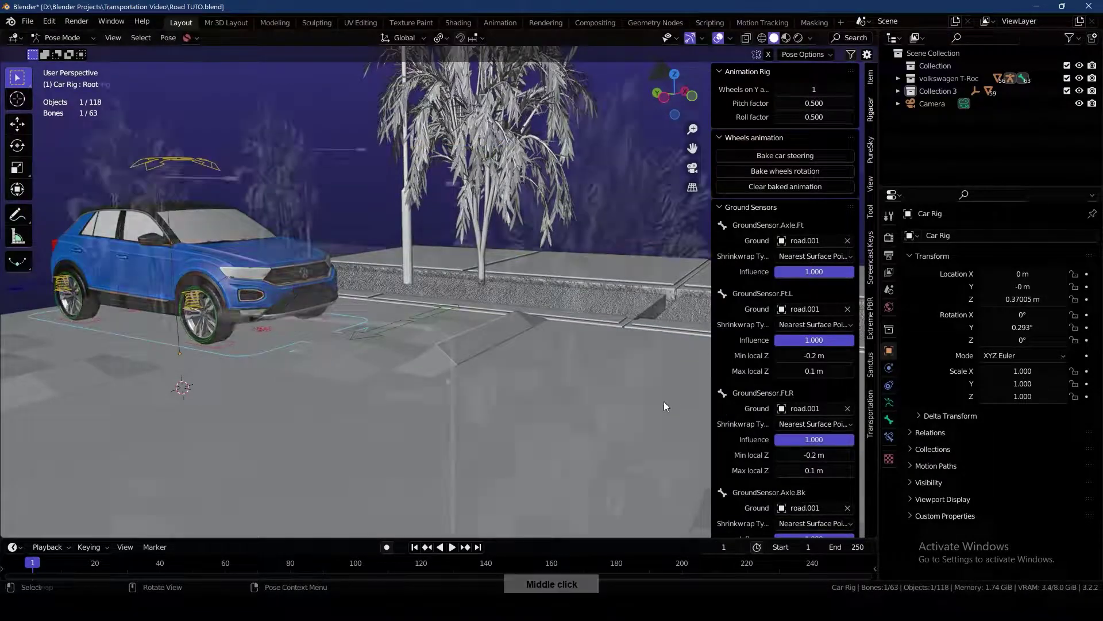
middle_click_drag(663, 401, 488, 401)
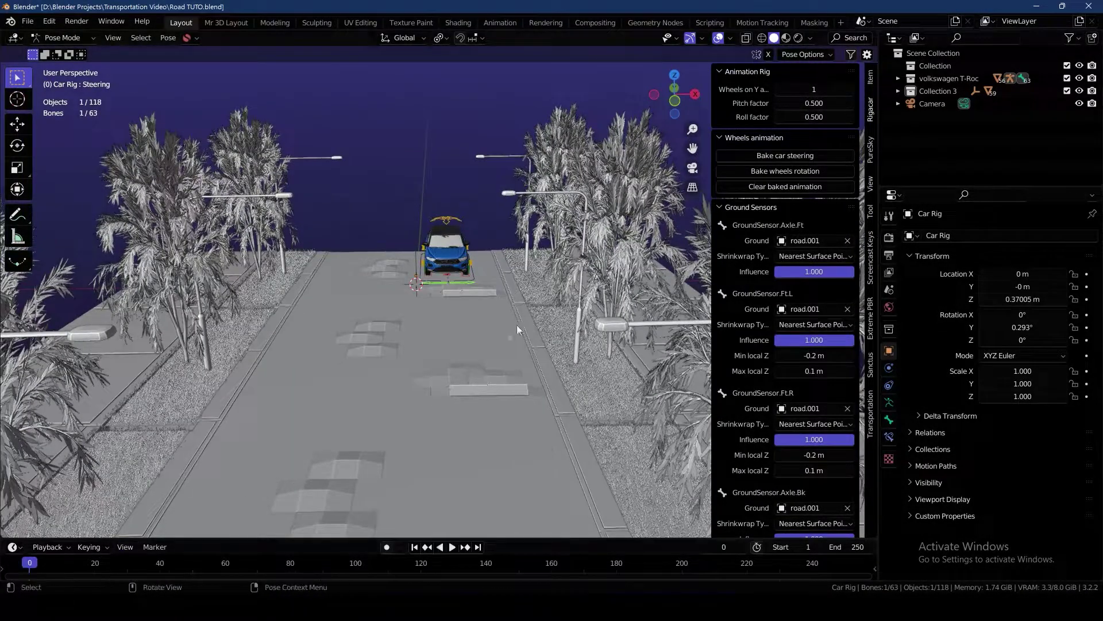
Select the car's Root control and insert a Location keyframe at frame 0.
middle_click_drag(468, 296, 499, 360)
left_click(503, 373)
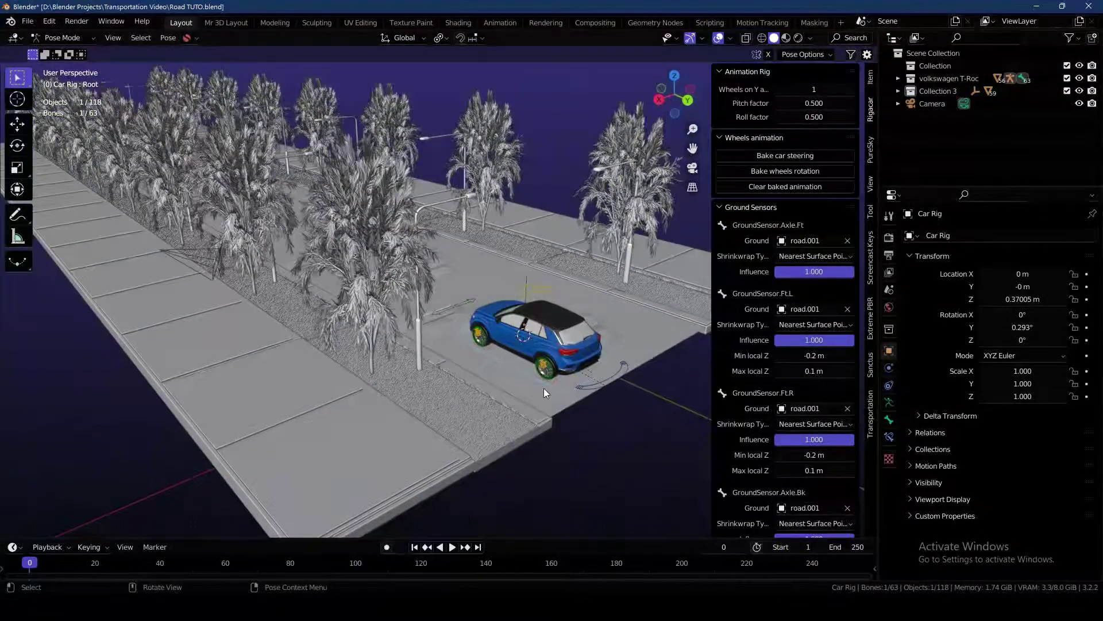
key("i")
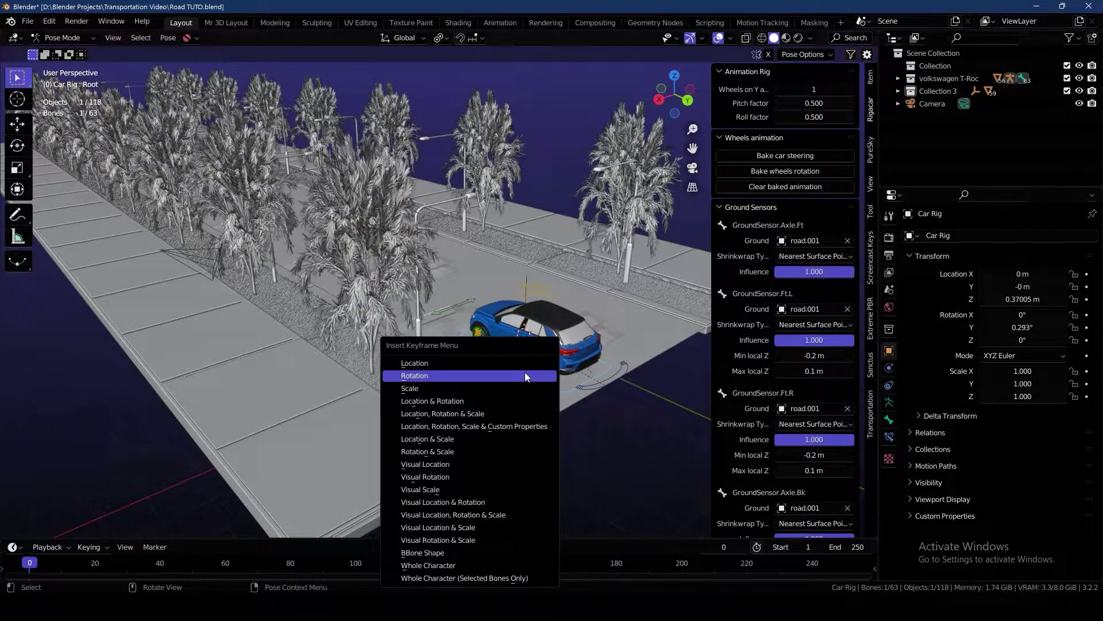
left_click(451, 363)
Set the end frame to 120, move the Root control along Y to the road's far end at frame 120, and keyframe it.
left_click_drag(52, 538, 51, 453)
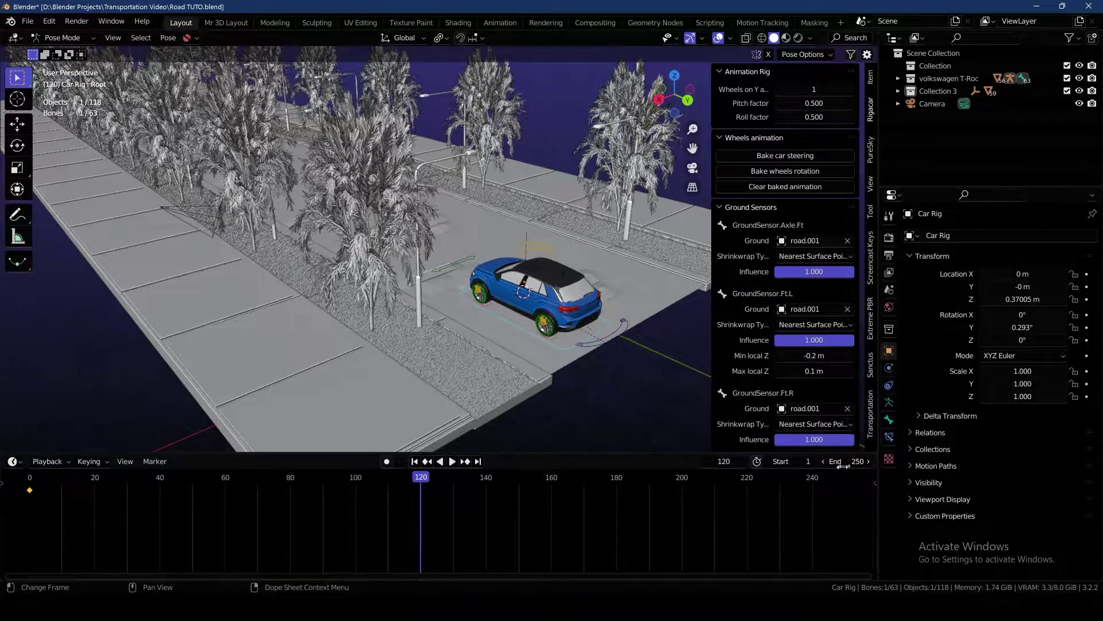
scroll(397, 308, "down", 3)
middle_click_drag(437, 322, 463, 325)
scroll(416, 315, "down", 2)
scroll(416, 315, "down", 3)
key("g")
key("y")
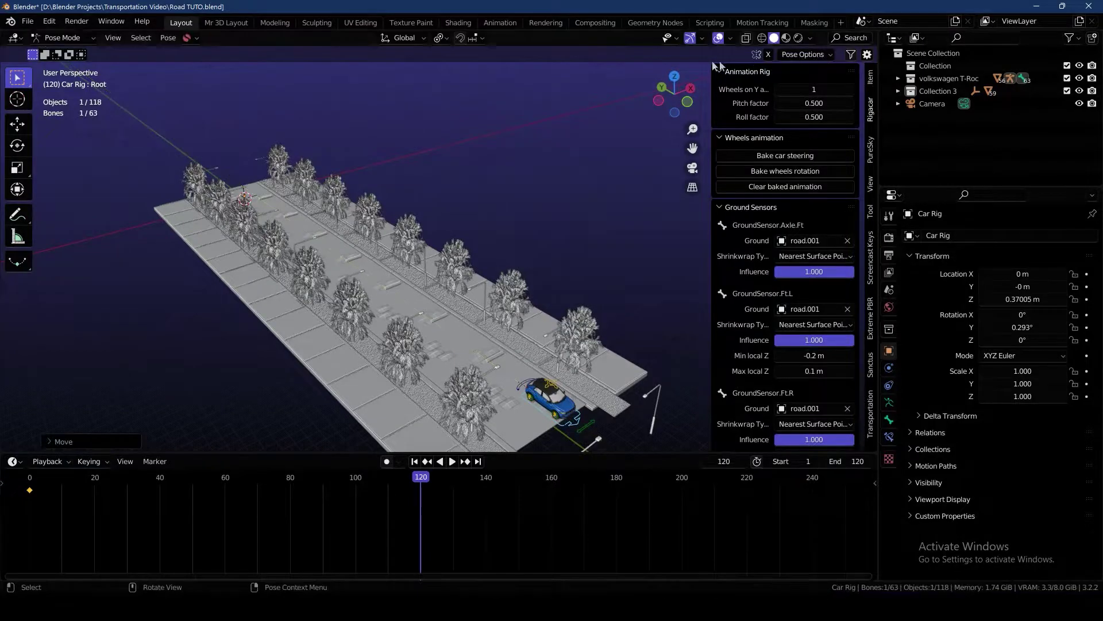
middle_click_drag(717, 65, 332, 249)
key("i")
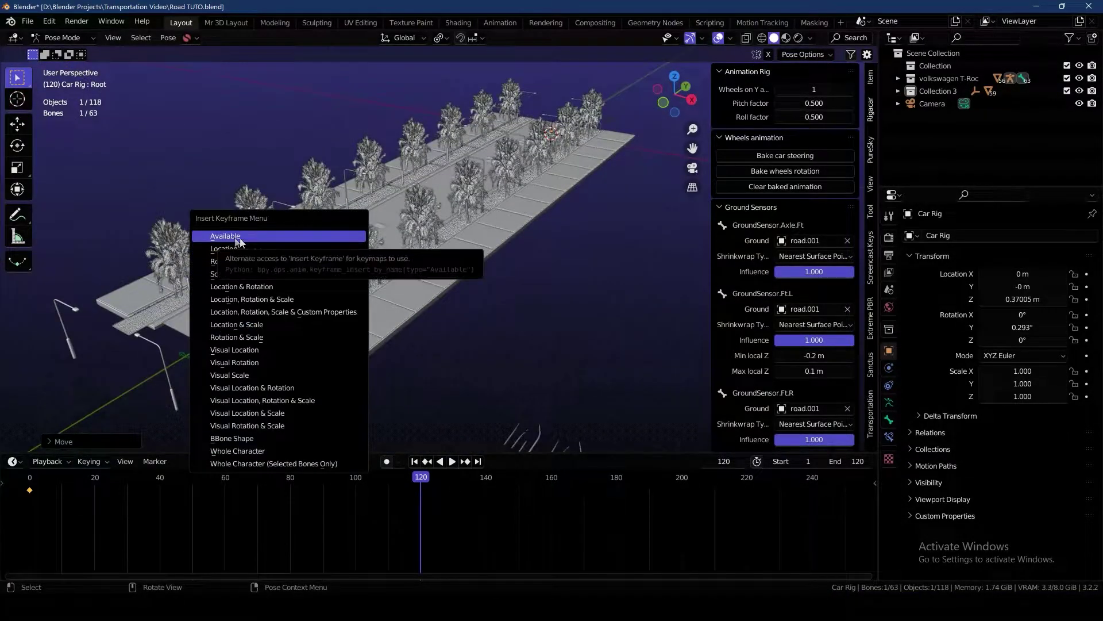
left_click(260, 241)
Frame the car from the front at frame 0 with the camera locked to the view, and keyframe the camera's location.
middle_click_drag(299, 276, 388, 277)
scroll(394, 266, "up", 5)
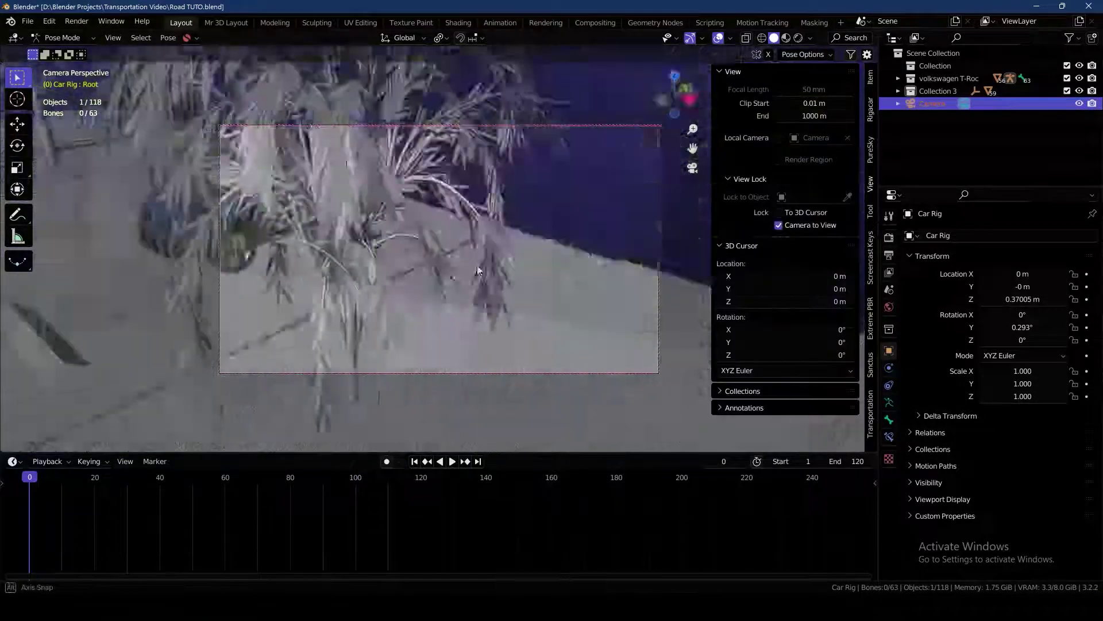
middle_click_drag(368, 236, 403, 241)
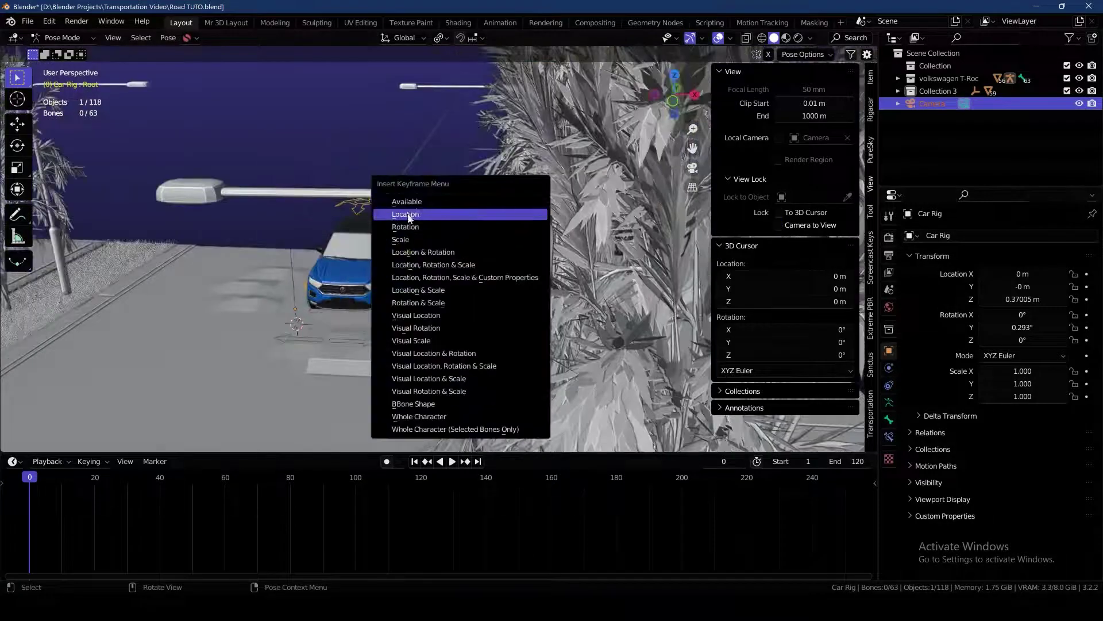
left_click(442, 214)
Move the camera along Y to the car's end position at frame 120, keyframe its location and play the animation.
left_click(421, 477)
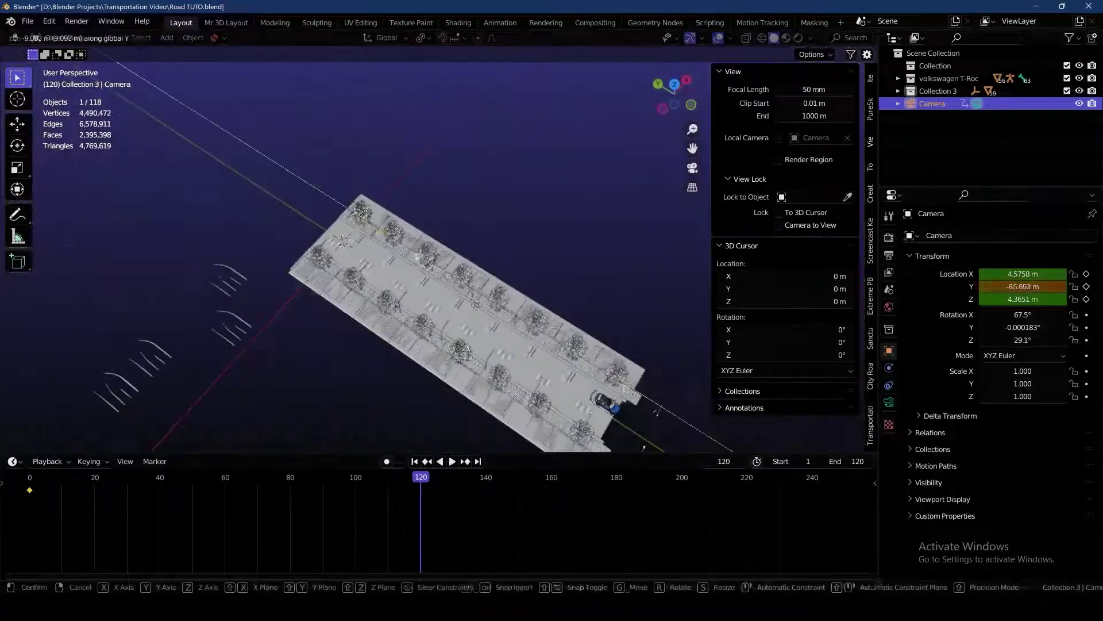
key("space")
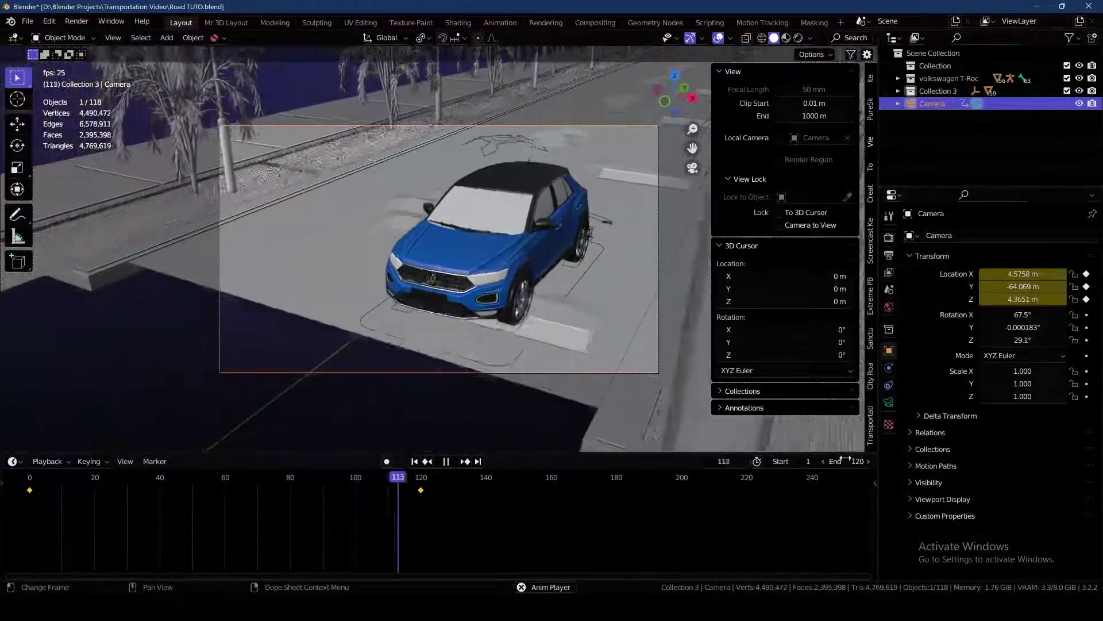
Set the end frame to 235 and the New time-stretching value to 178 in the output properties, and stop the playback.
left_click_drag(850, 462, 919, 462)
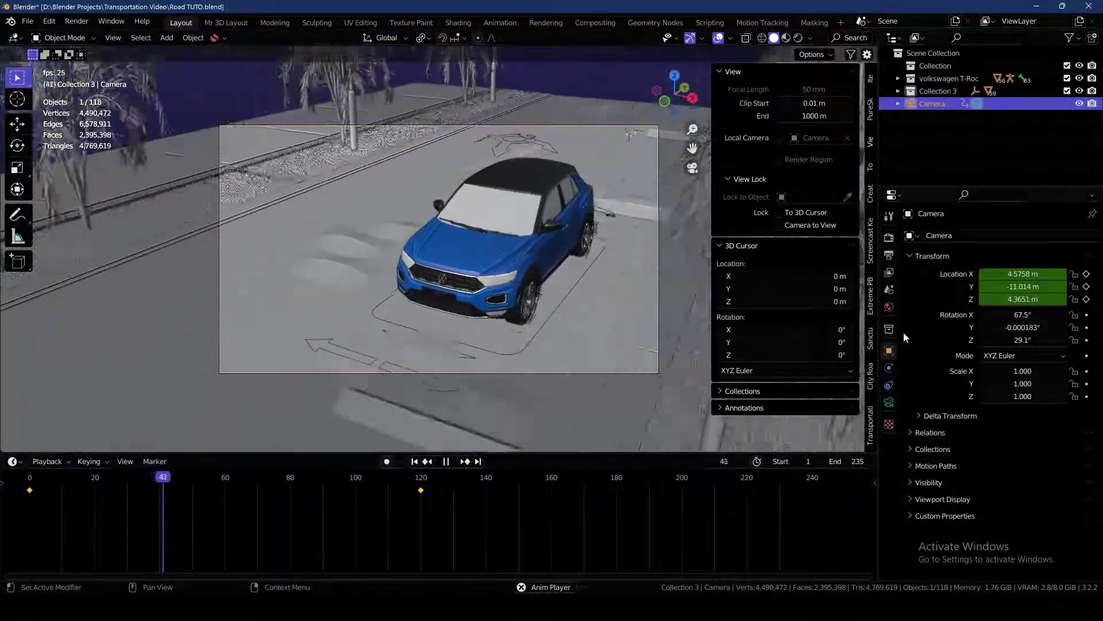
left_click(889, 255)
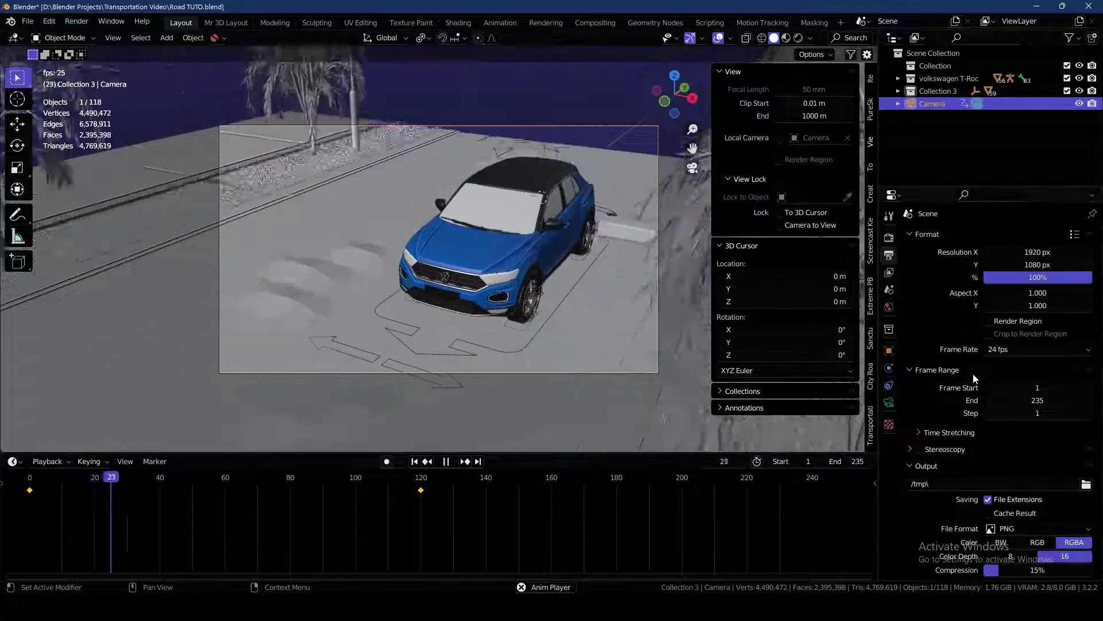
scroll(949, 407, "down", 1)
left_click(941, 410)
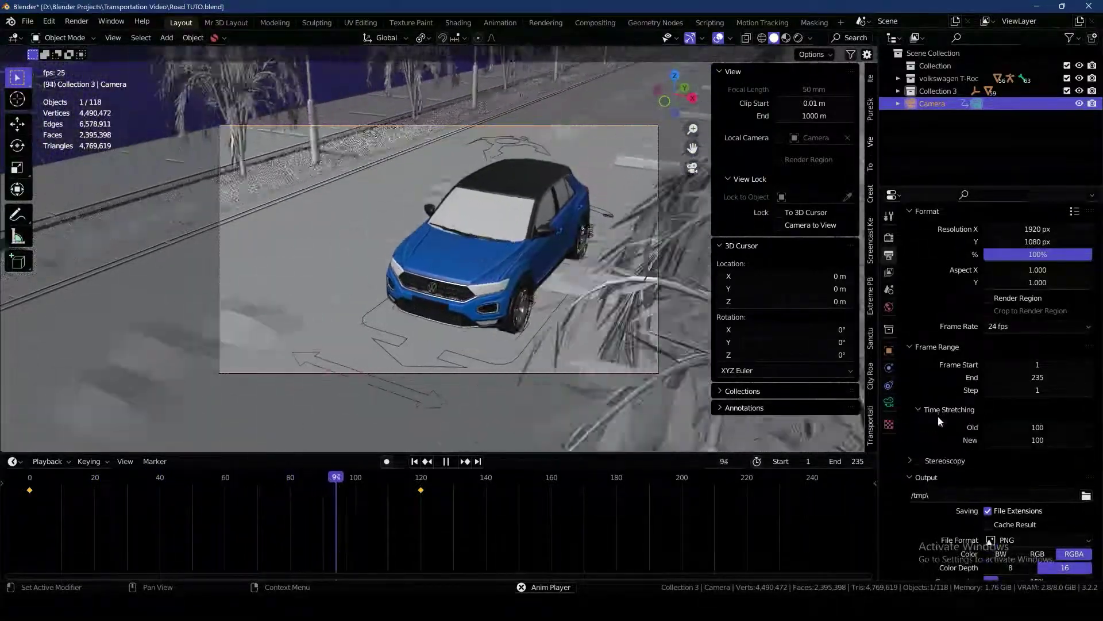
left_click_drag(1004, 442, 1081, 439)
key("Escape")
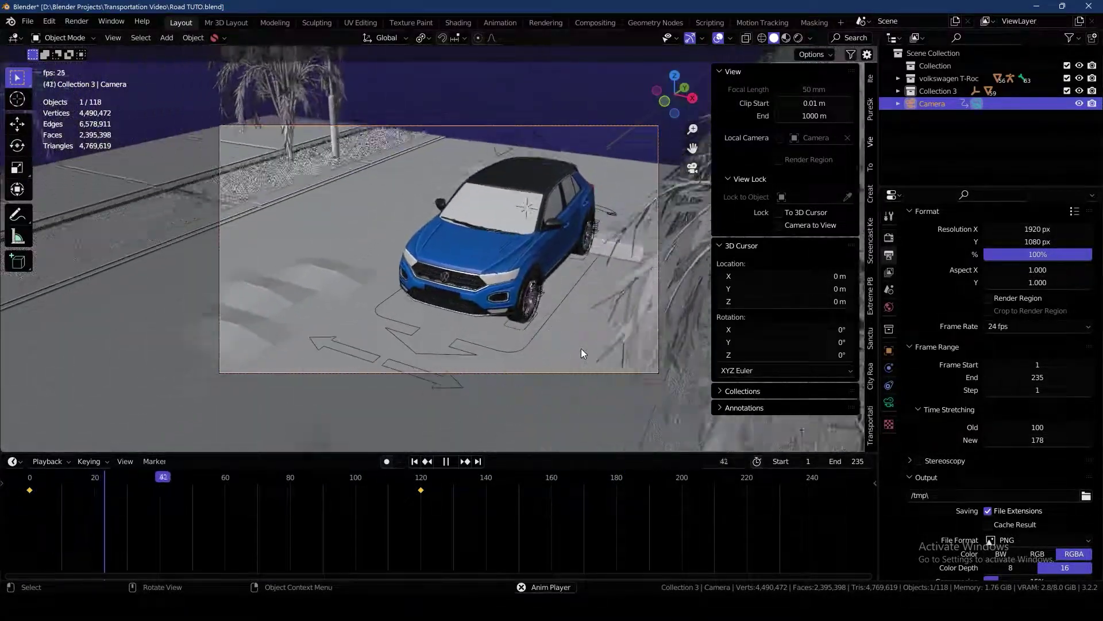
key("Escape")
Try moving the car rig's Root control along the global Y axis at frame 0.
middle_click_drag(597, 276, 483, 282)
middle_click_drag(482, 282, 494, 330, "shift")
scroll(443, 250, "down", 8)
scroll(467, 259, "up", 4)
middle_click_drag(547, 405, 471, 268)
key("n")
left_click(428, 264)
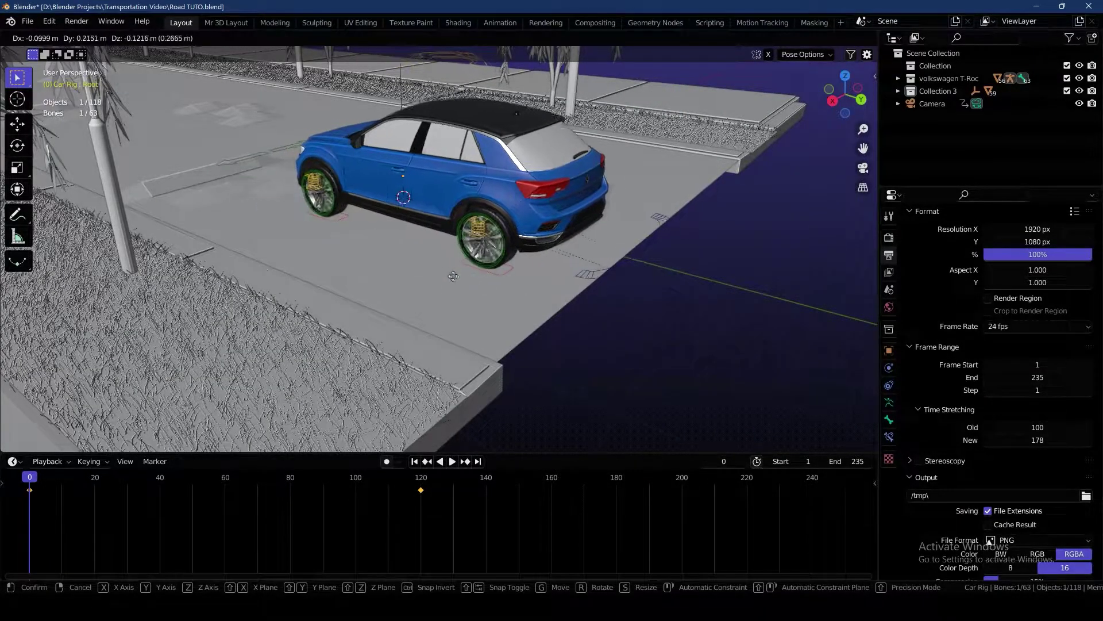
key("y")
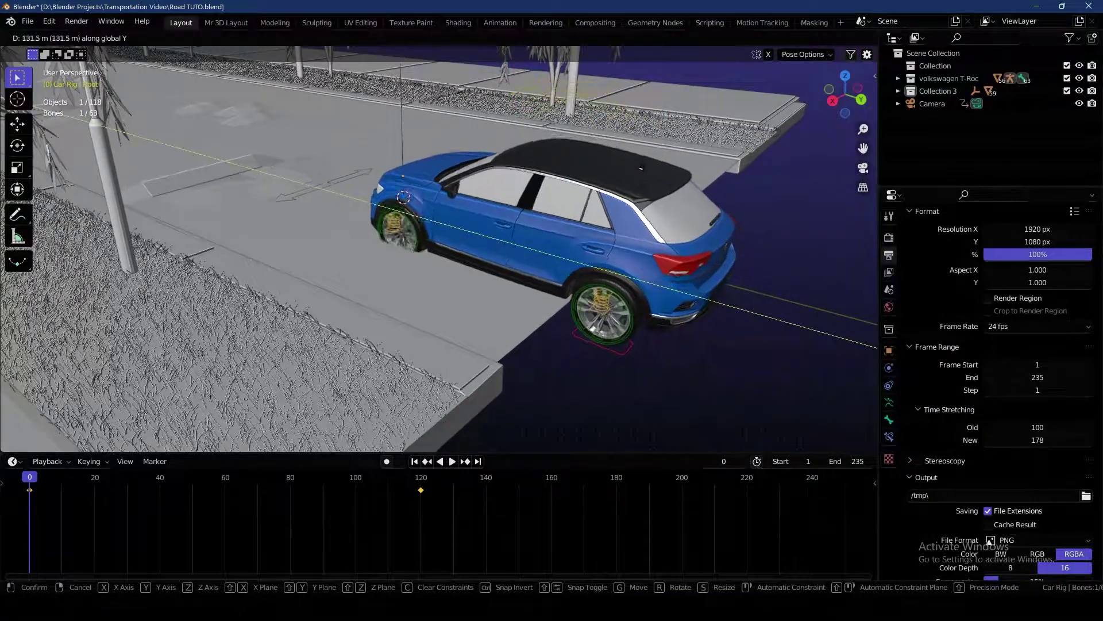
left_click(374, 151)
Show the Rigacar wheels animation and ground sensor settings, and play the animation through the camera.
middle_click_drag(373, 151, 429, 276)
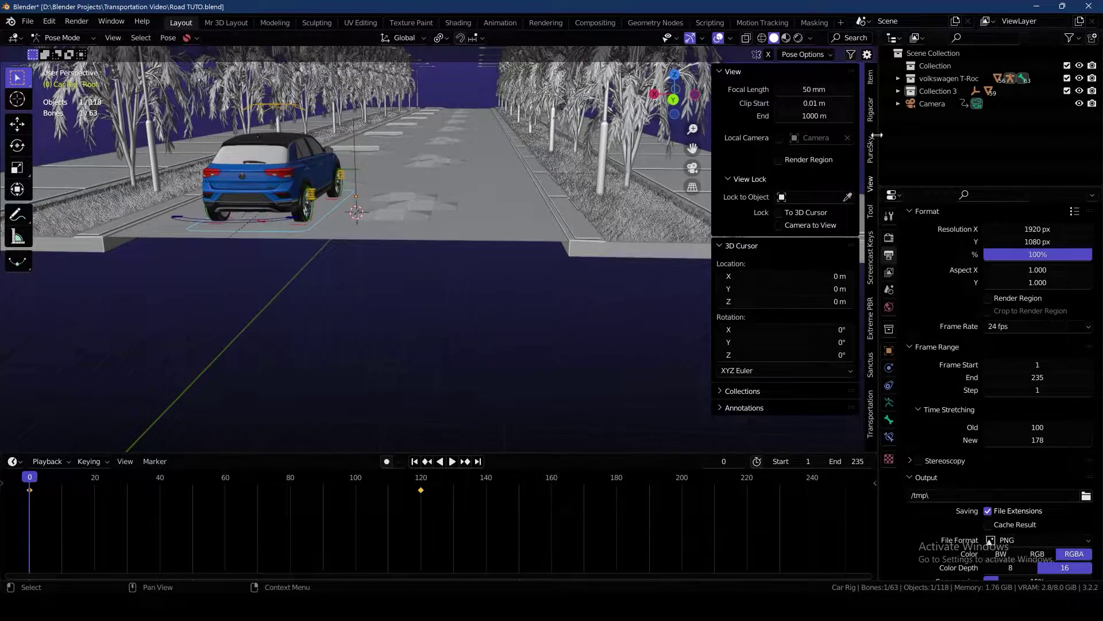
left_click(874, 113)
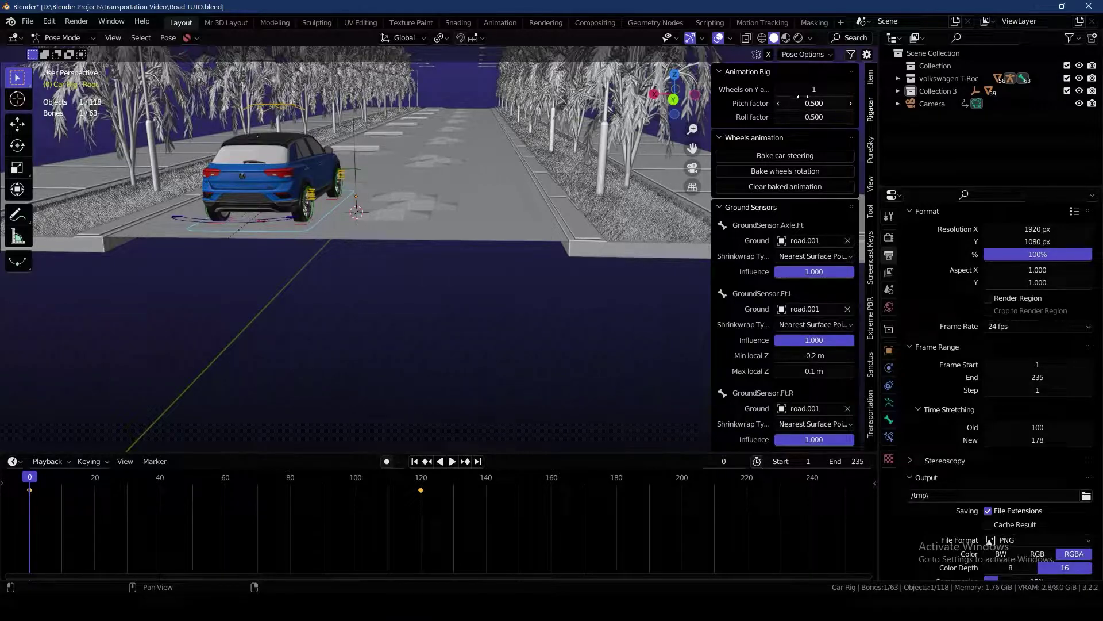
scroll(784, 253, "down", 10)
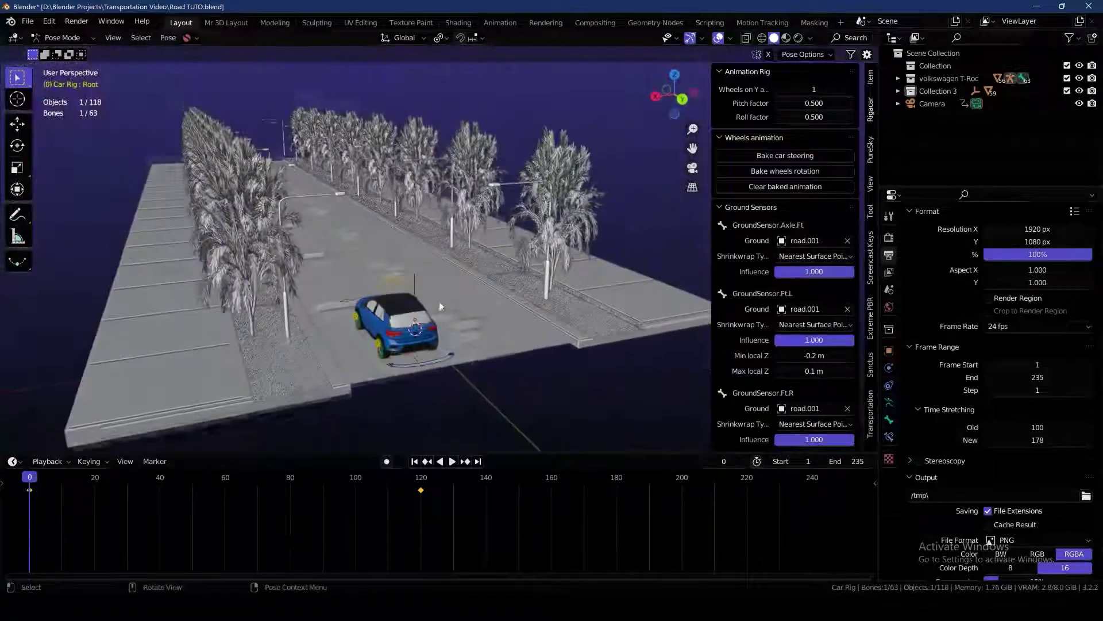
key("KP_0")
key("space")
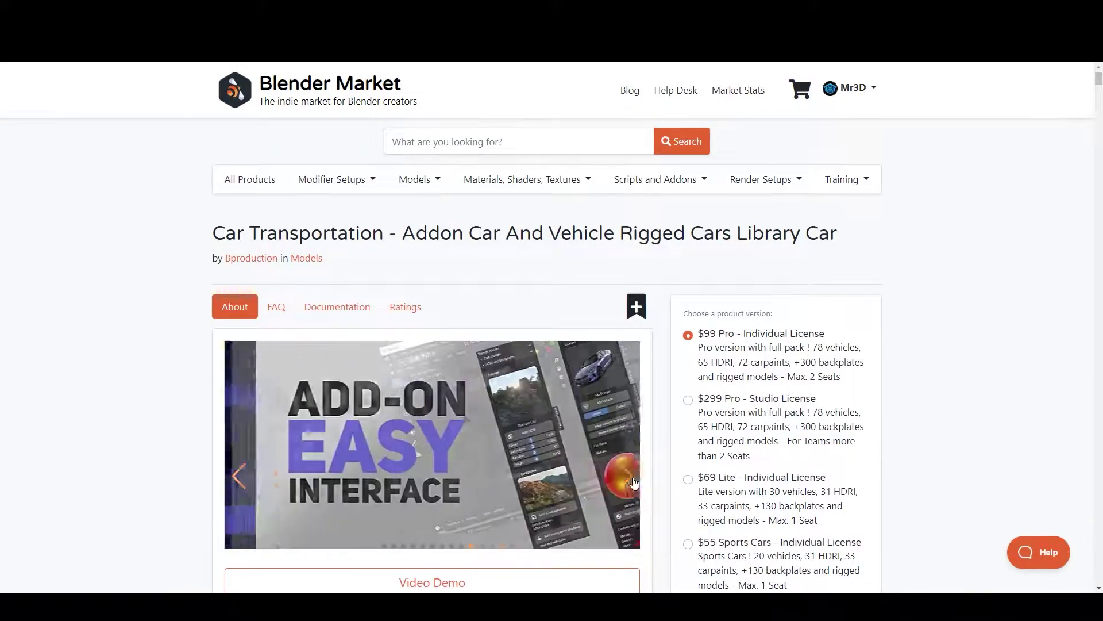
Switch to the Car Transportation add-on's Blender Market page and examine its features and vehicle categories.
scroll(969, 367, "down", 20)
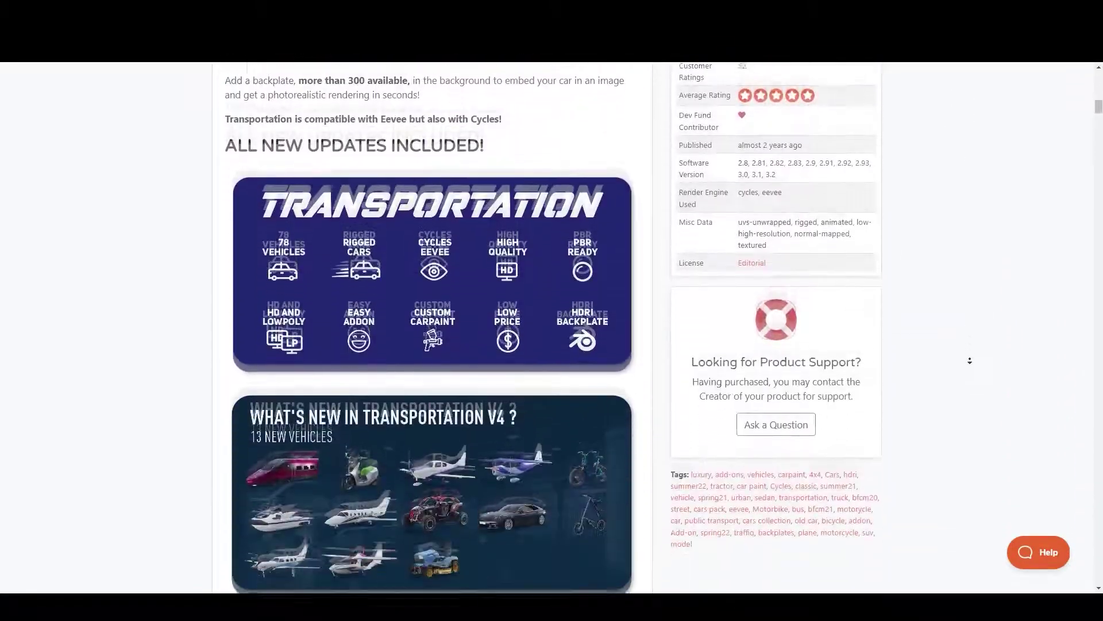
scroll(970, 362, "down", 20)
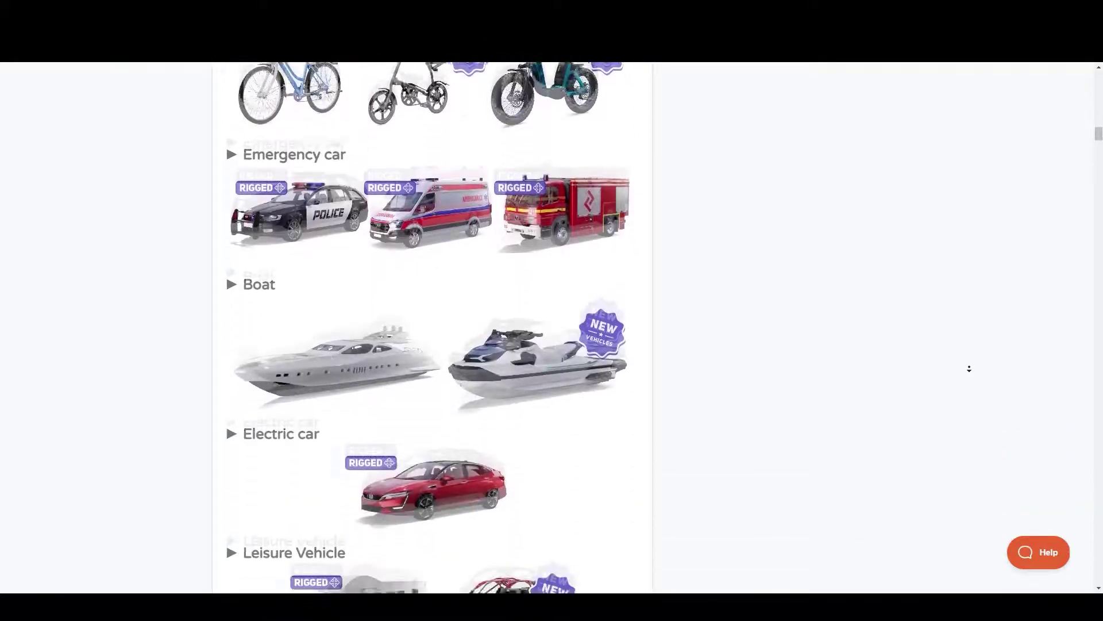